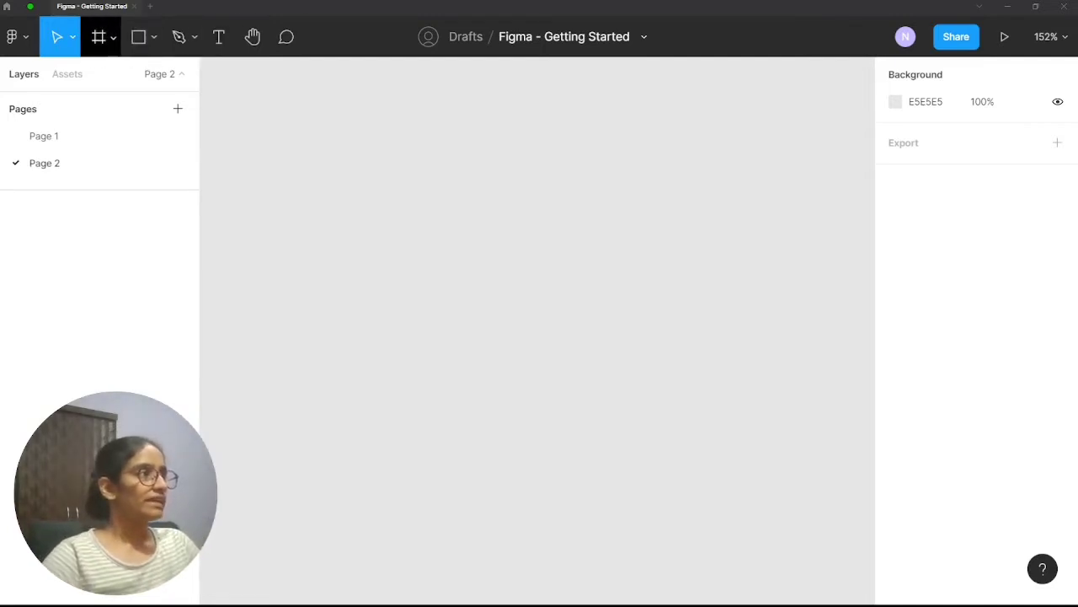
Draw a square frame on the blank canvas of Page 2, enlarge it to 380 × 380 and reposition it
left_click(116, 49)
key("f")
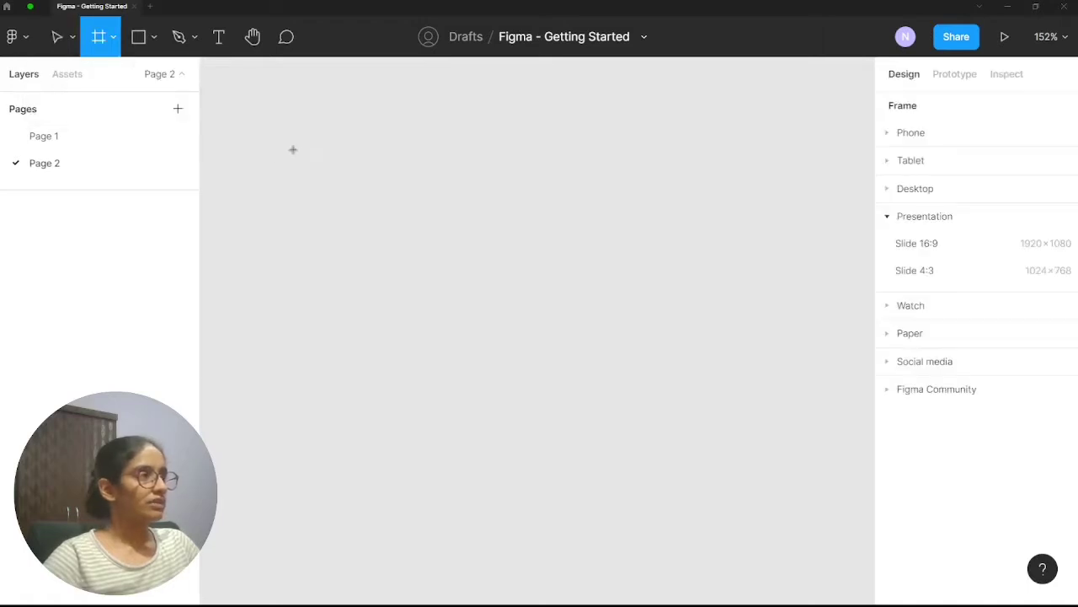
left_click_drag(293, 149, 727, 462)
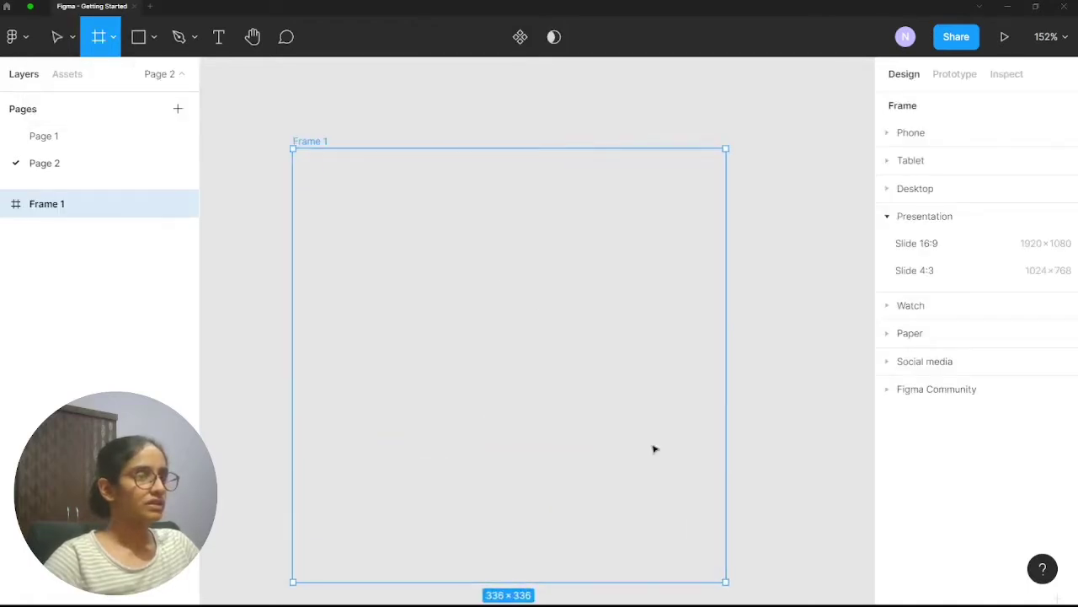
left_click_drag(653, 444, 657, 407)
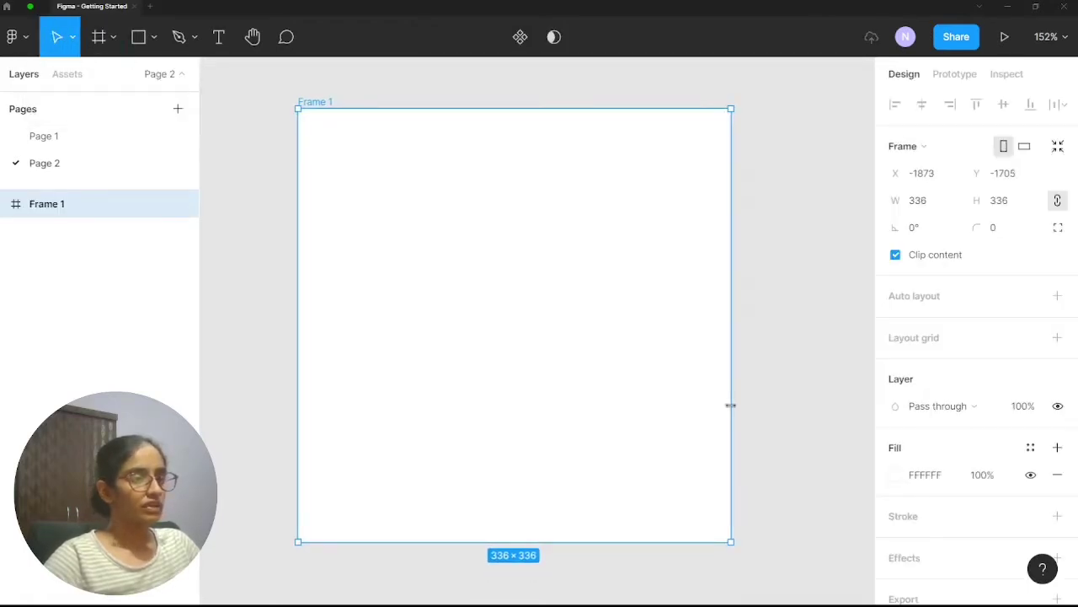
left_click_drag(730, 405, 787, 407)
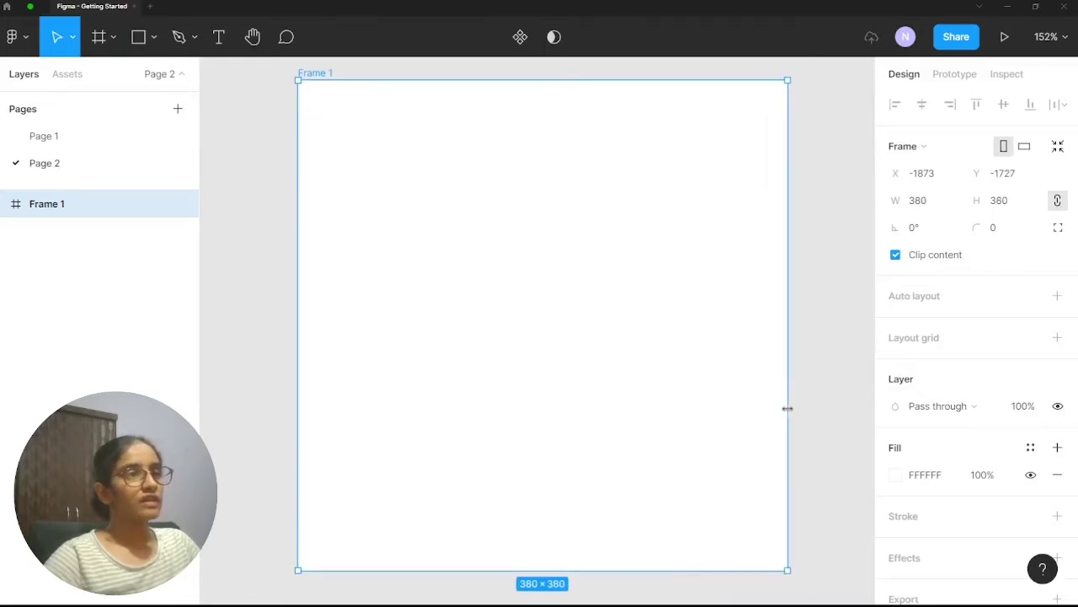
left_click_drag(694, 371, 638, 373)
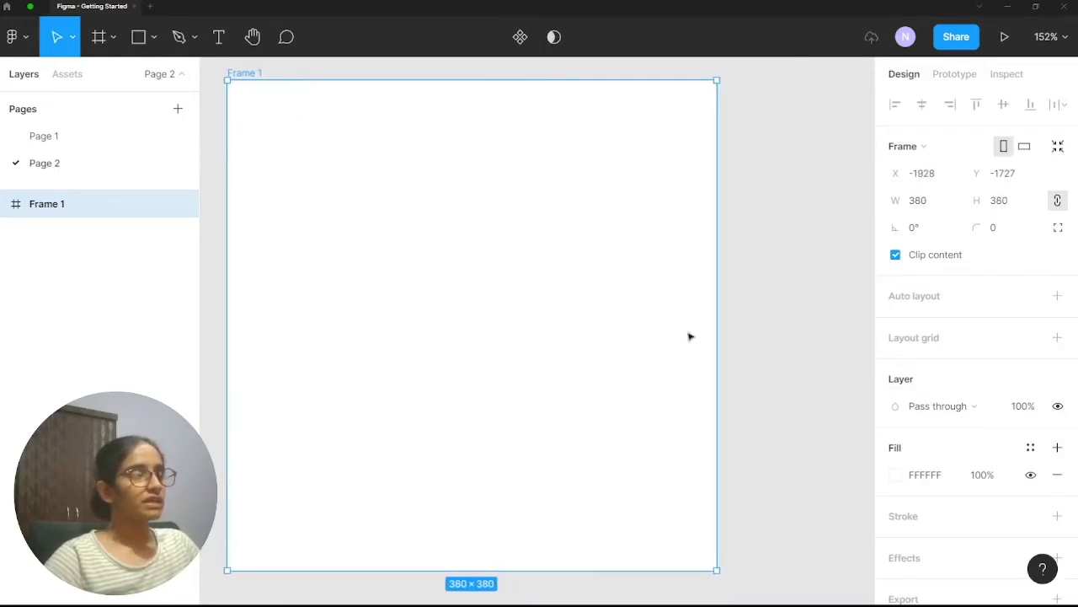
left_click(765, 304)
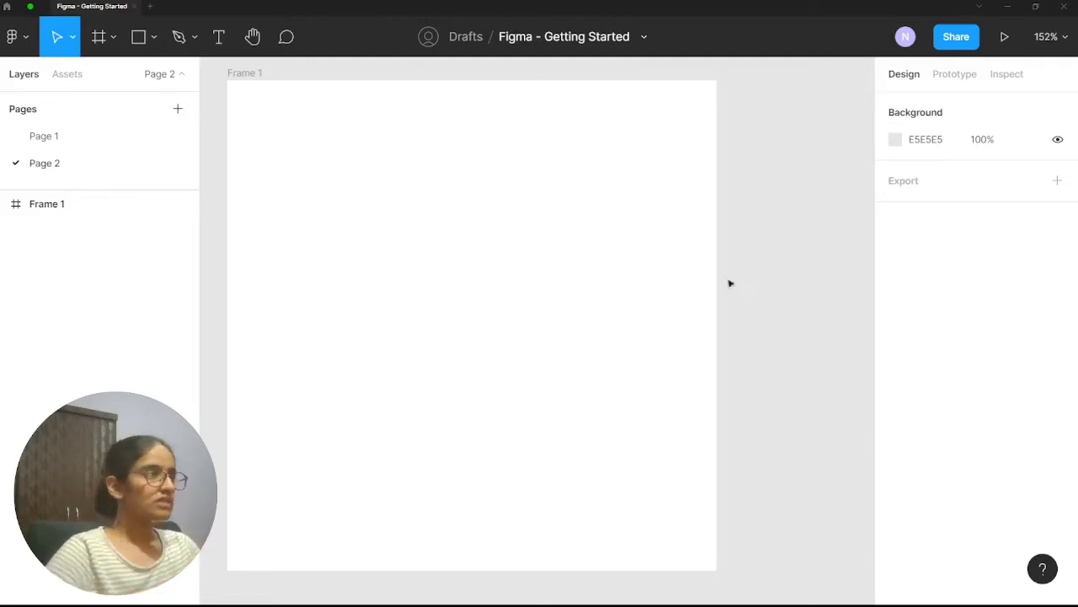
Draw a 127 × 127 square with the Rectangle tool near the frame's upper-left corner and place it at X 33, Y 25
left_click(155, 39)
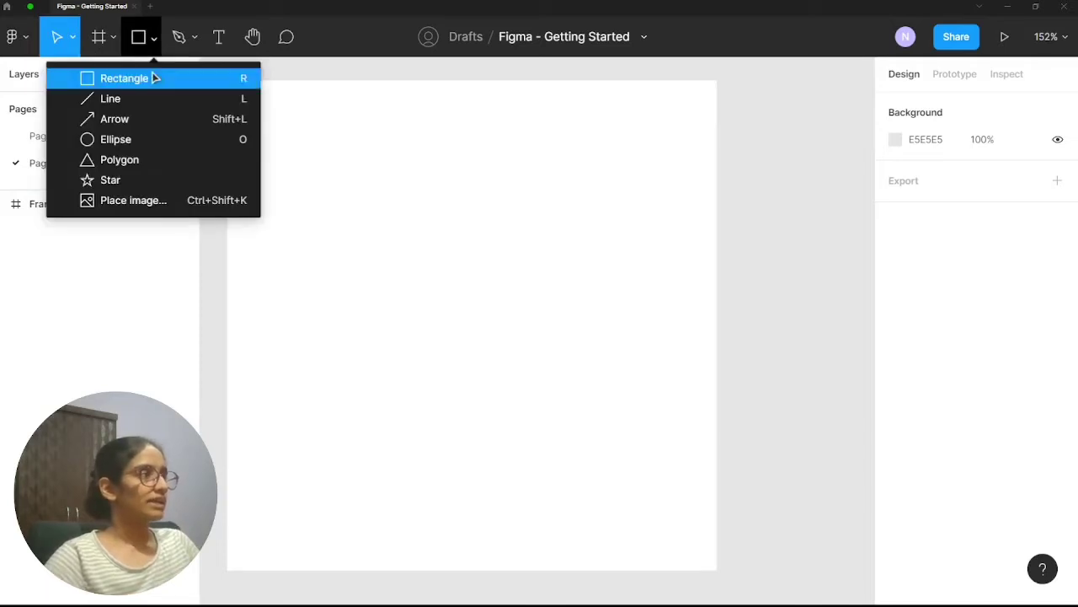
left_click(155, 77)
left_click_drag(269, 120, 437, 262)
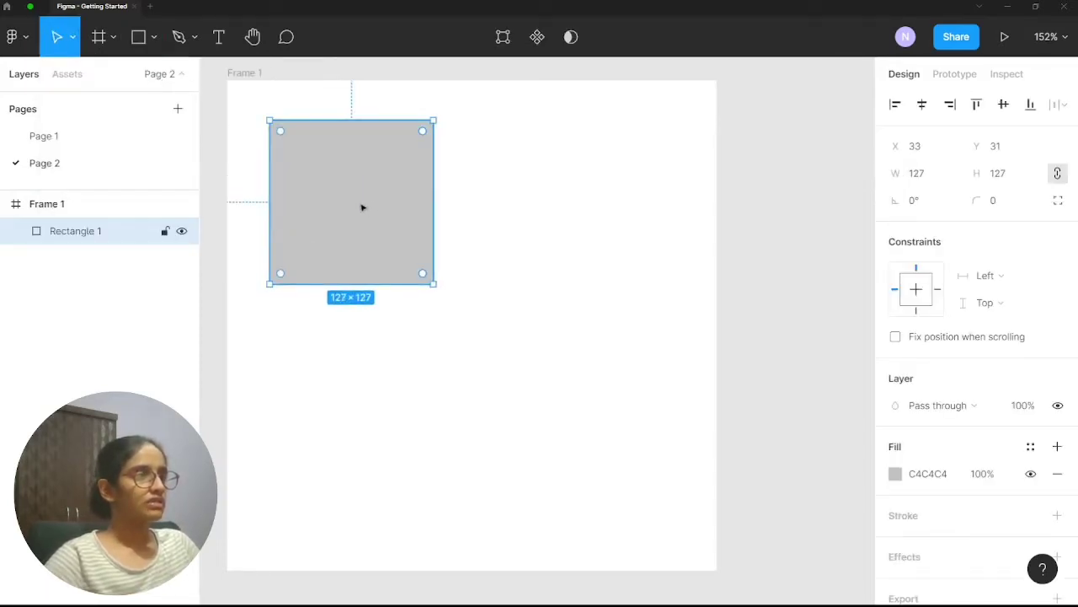
mouse_move(362, 208)
left_mouse_down()
mouse_move(371, 207)
mouse_move(361, 202)
left_mouse_up()
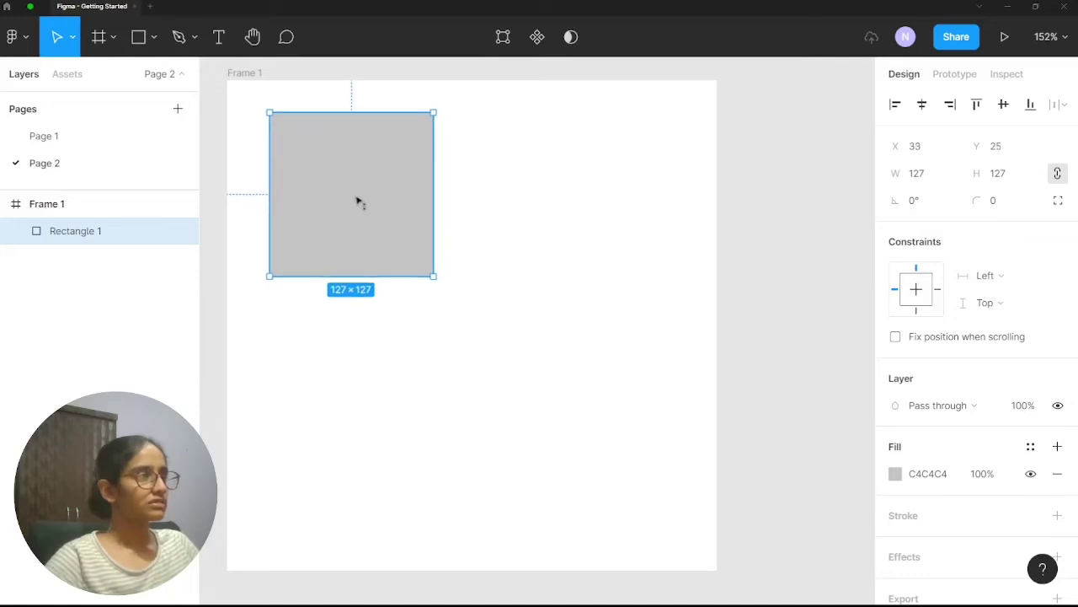
Set the square's corner radius to 4
left_click(1000, 207)
type("4")
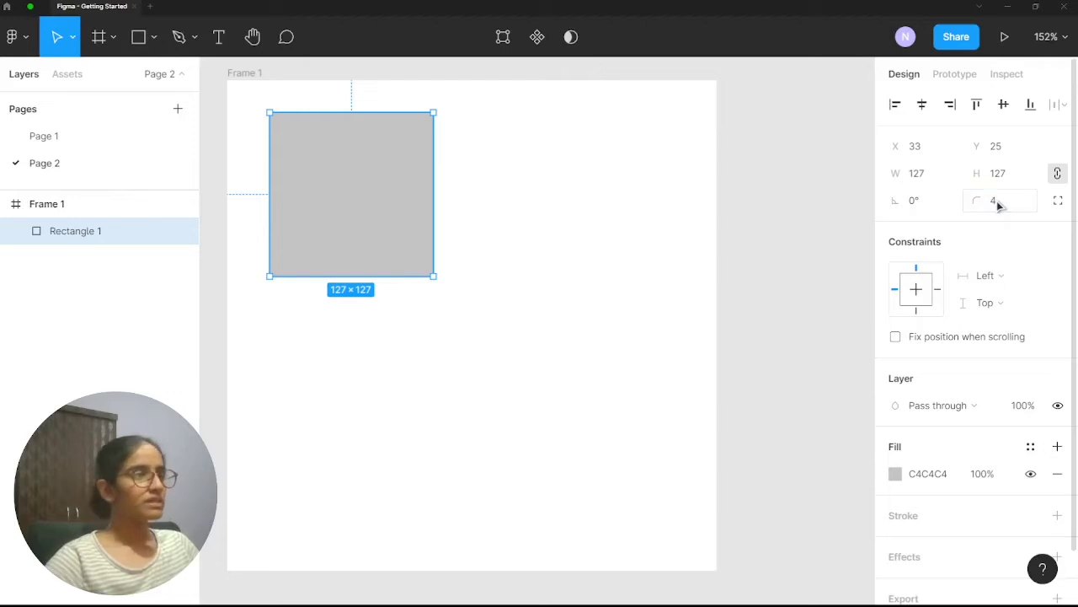
key("Return")
left_click(717, 168)
Change the rounded square's fill to bright blue 0075FF
left_click(392, 158)
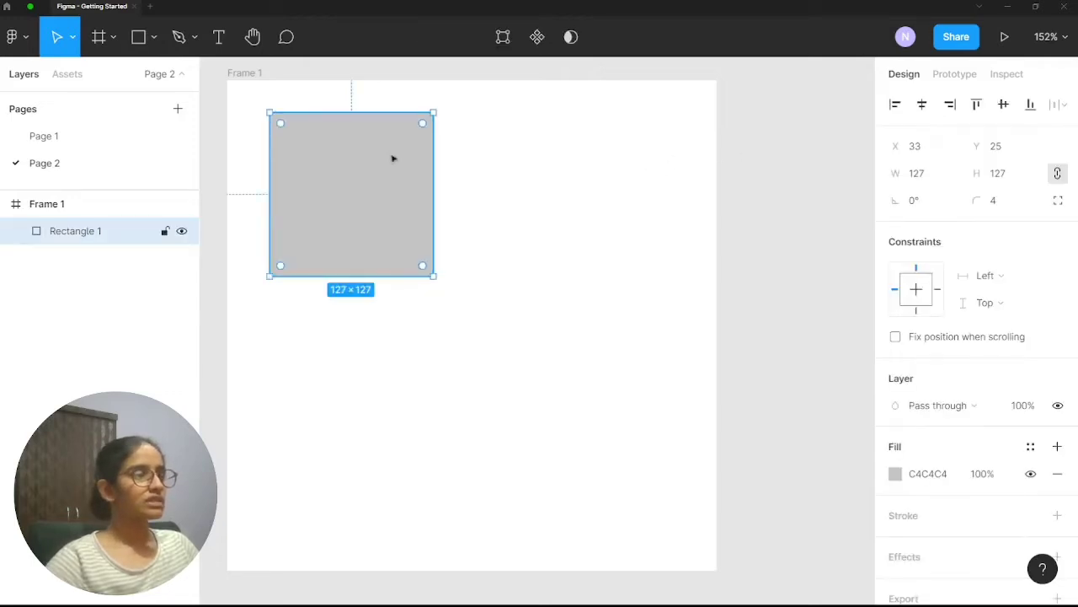
scroll(1002, 214, "down", 1)
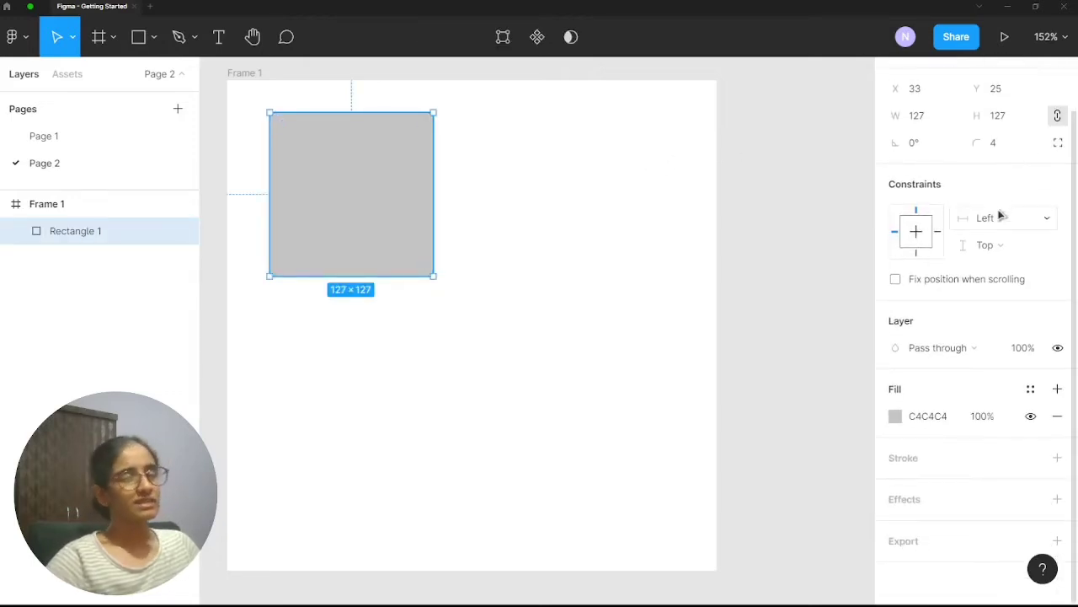
left_click(895, 416)
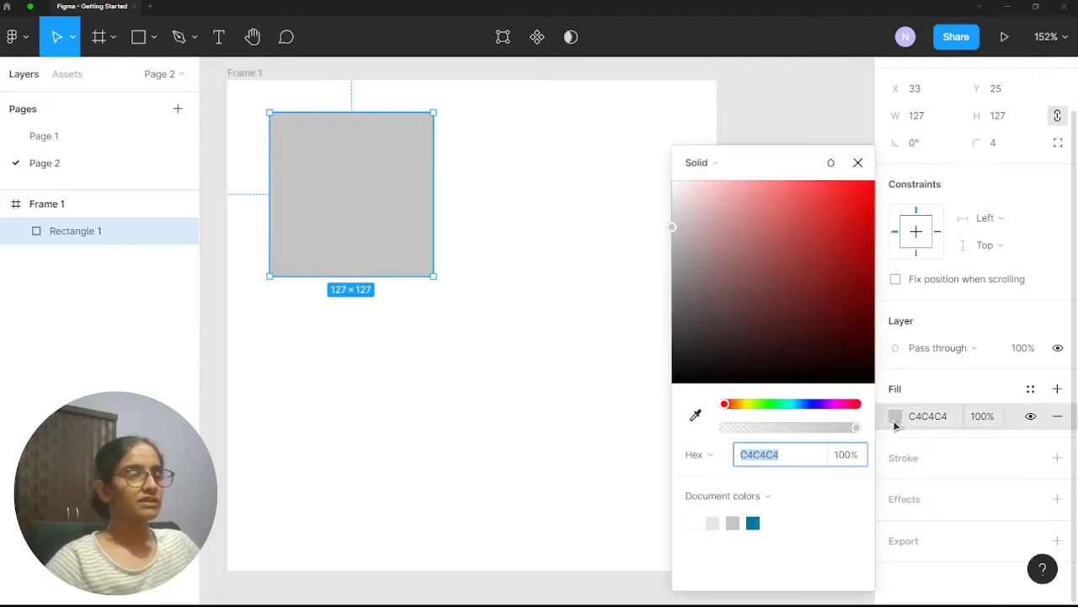
left_click_drag(768, 406, 805, 407)
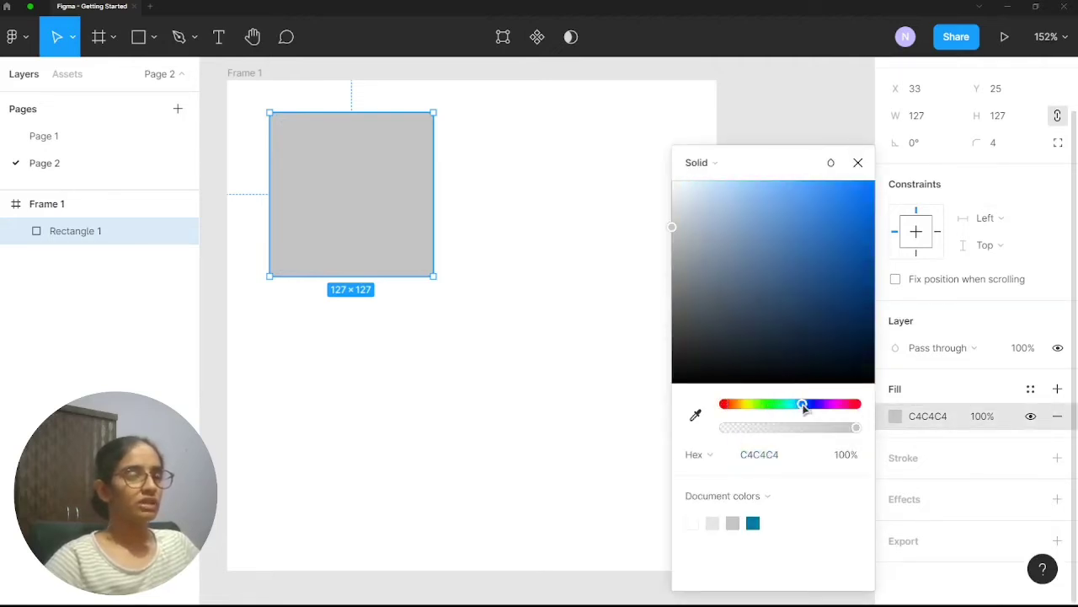
left_click_drag(838, 216, 896, 174)
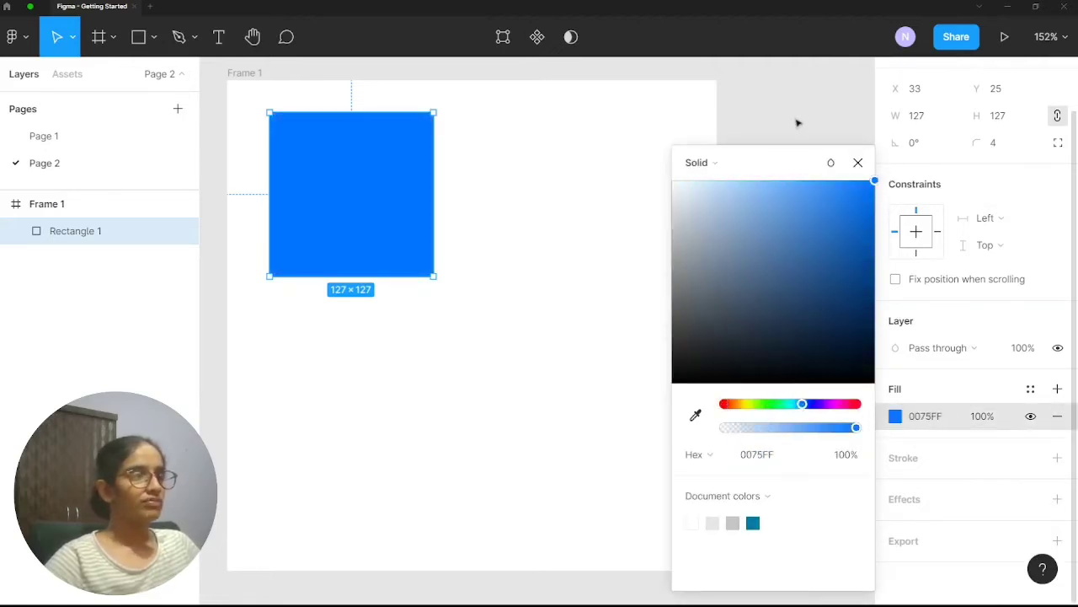
left_click(744, 123)
Duplicate the blue square and place the copy beside it on the right, at X 190, Y 25
left_click(286, 177)
key("ctrl+d")
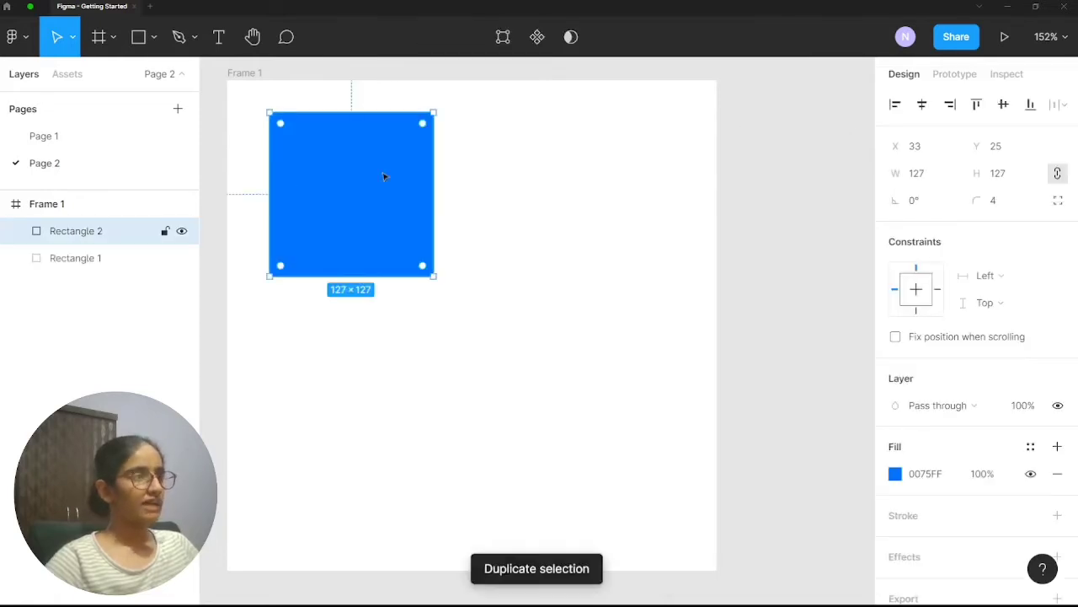
left_click_drag(385, 176, 577, 184)
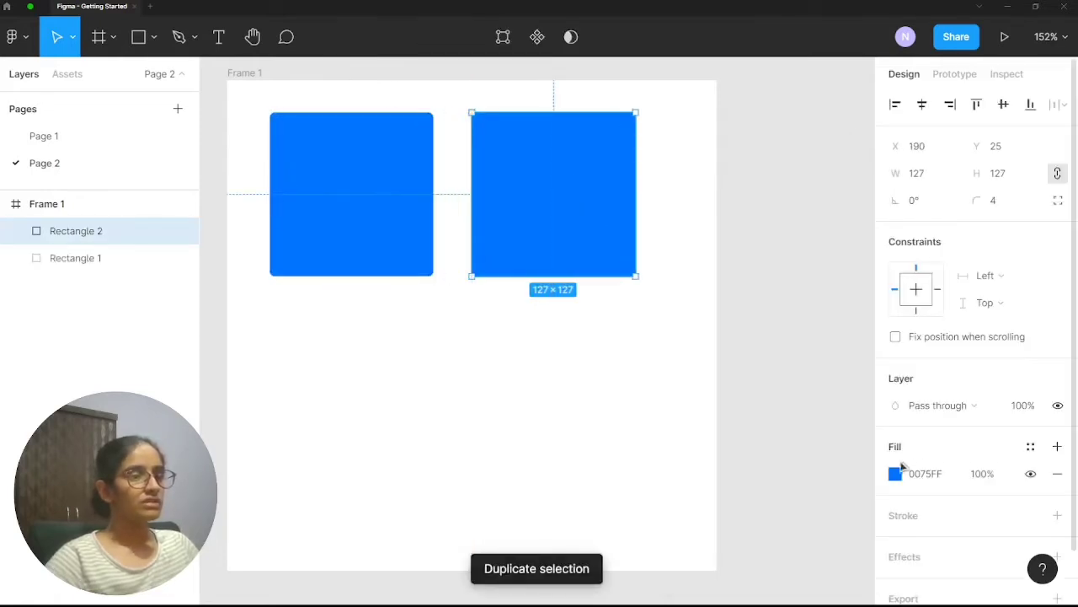
Change the fill of the duplicated square to yellow FFC700
scroll(918, 425, "down", 1)
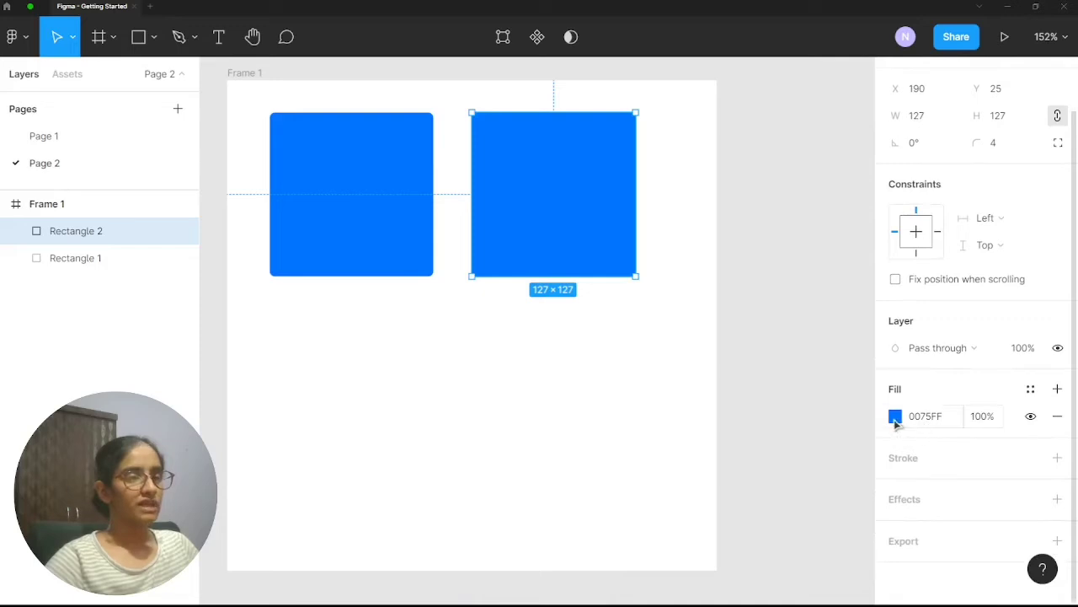
left_click(895, 416)
left_click_drag(801, 405, 744, 407)
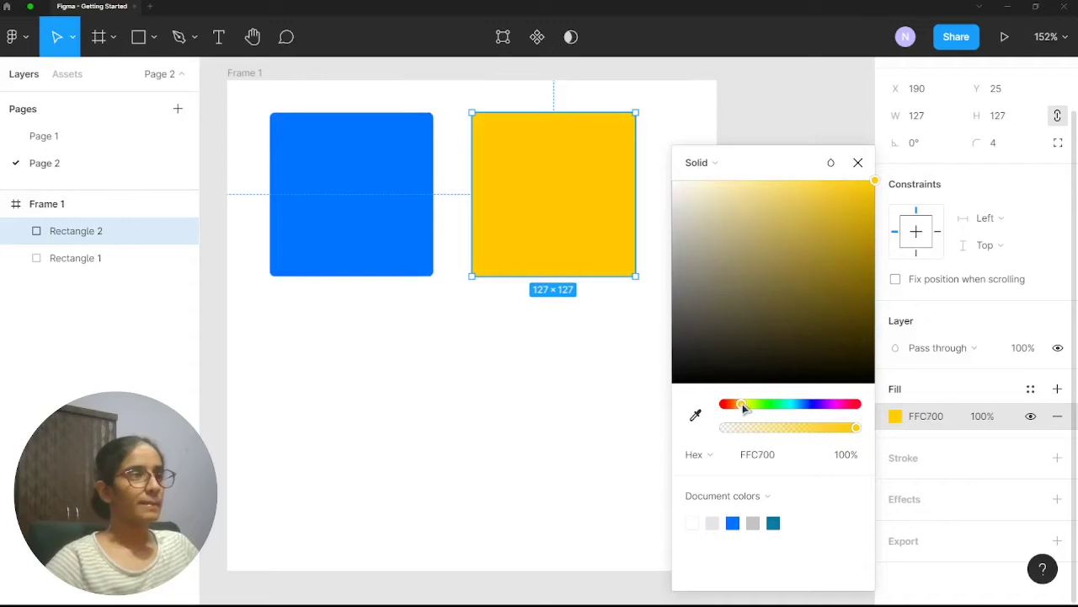
left_click(660, 166)
Duplicate the blue and yellow squares together to form a second row below, making a two-by-two grid within the frame
left_click(590, 172)
left_click(393, 172, "shift")
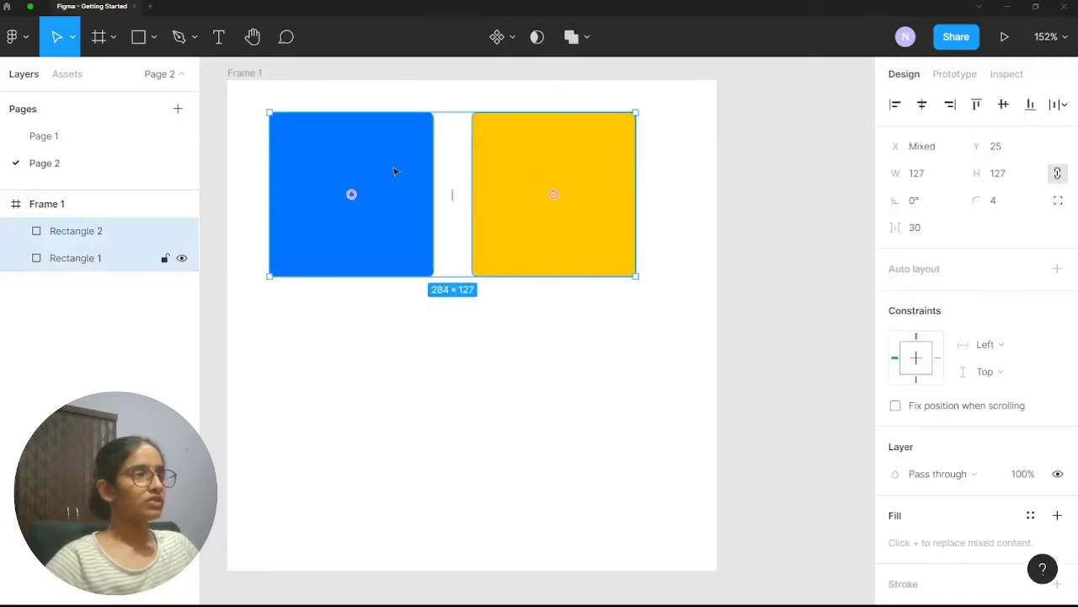
left_click_drag(513, 161, 541, 377)
left_click(818, 210)
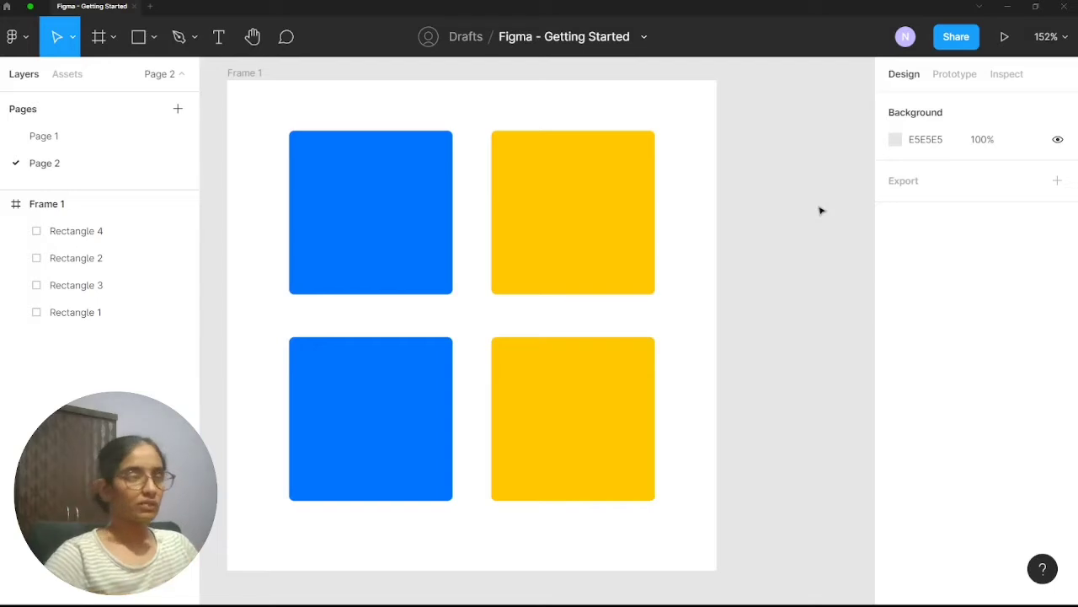
Change the fill of the lower-left blue square to near-black
left_click(649, 356)
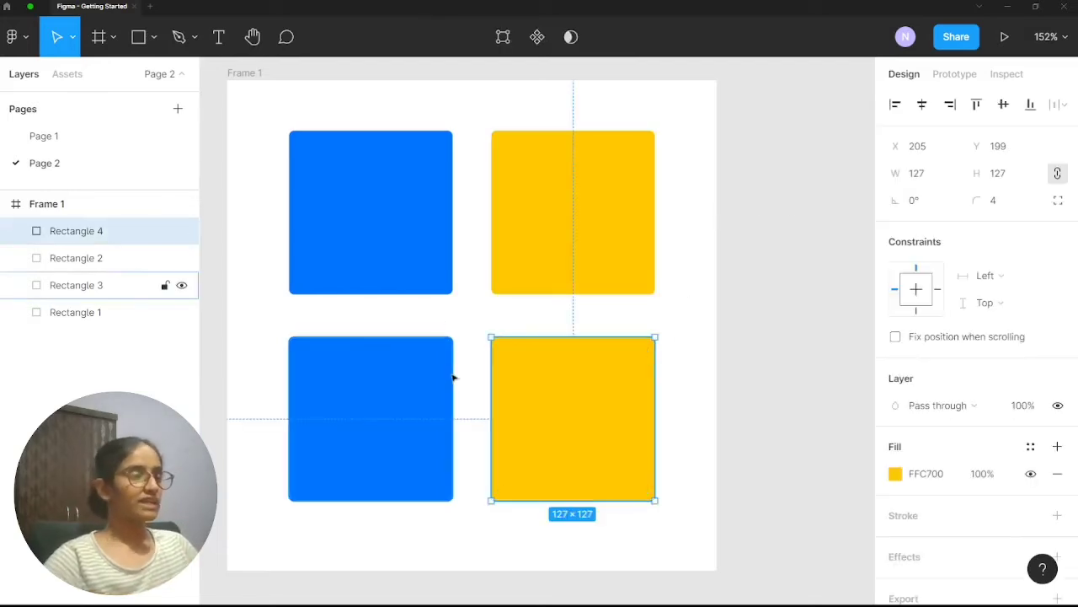
left_click(423, 361)
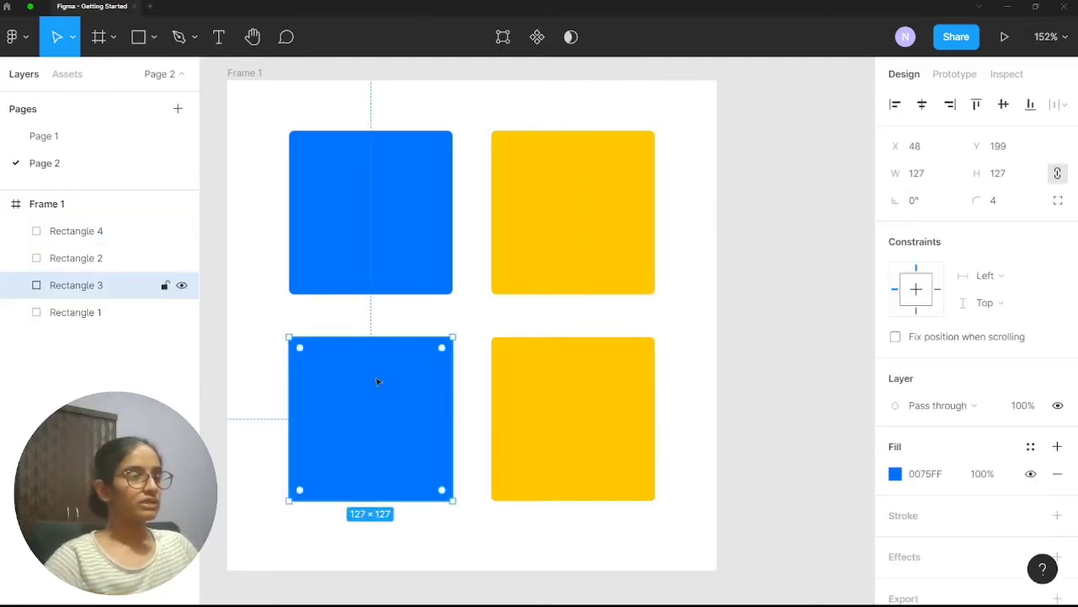
scroll(935, 353, "down", 2)
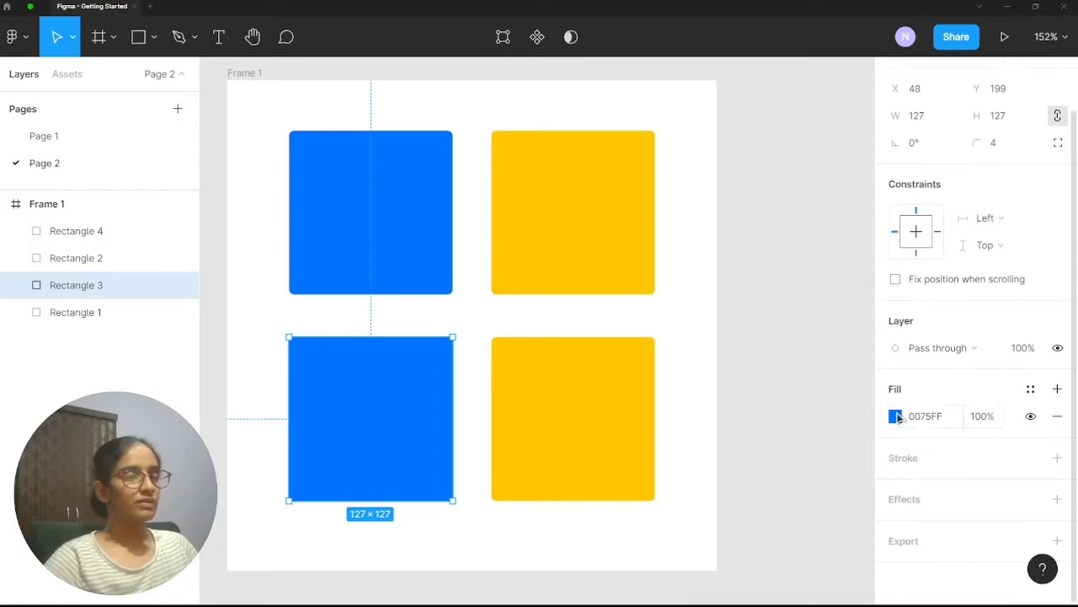
left_click(896, 416)
left_click_drag(787, 323, 618, 376)
Change the fill of the lower-right yellow square to light grey E3E3E3
left_click(612, 382)
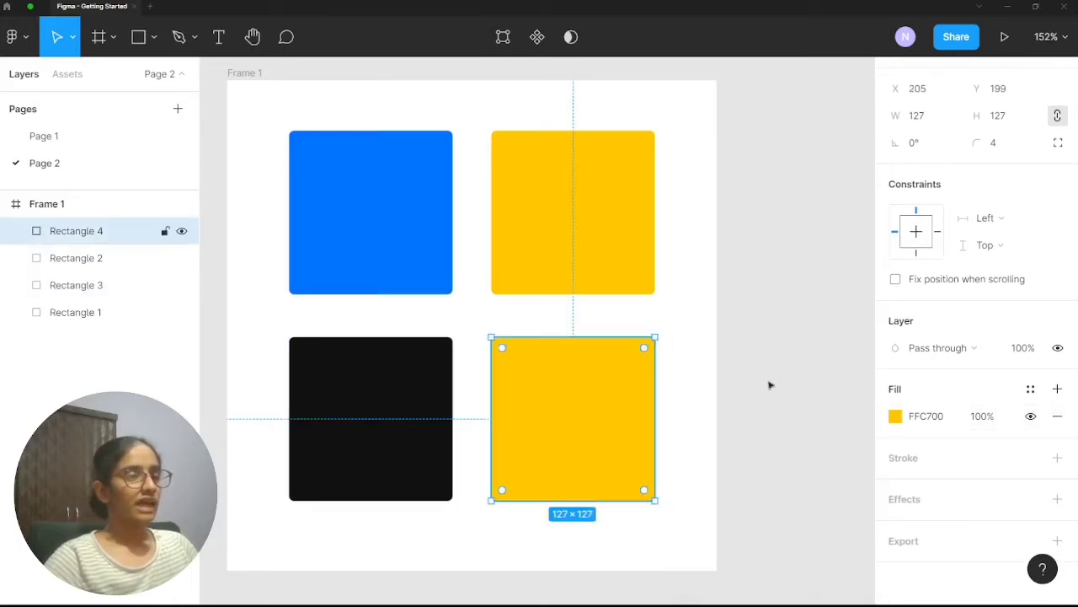
left_click(898, 419)
left_click_drag(781, 334, 600, 213)
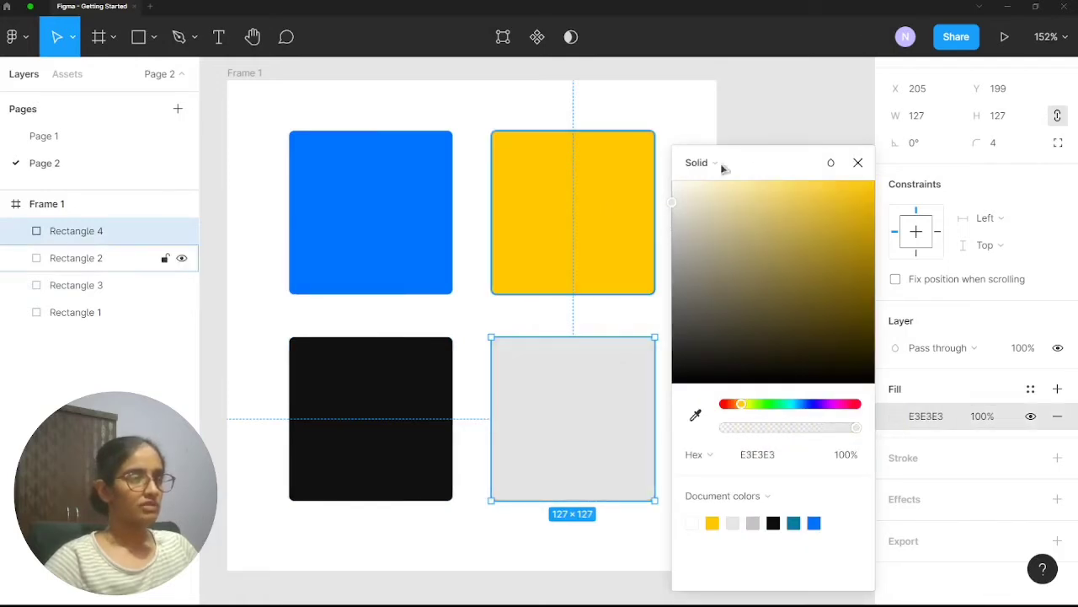
left_click(763, 150)
Set the lower-right square's fill to the very light grey F2F2F2
scroll(657, 354, "up", 2)
left_click(589, 428)
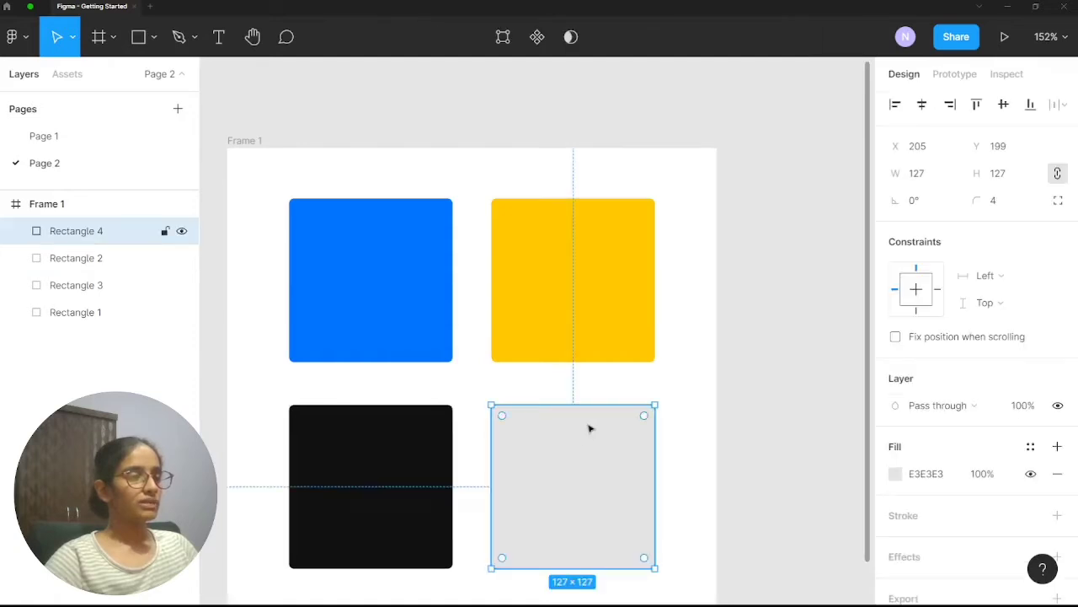
left_click(896, 473)
left_click(682, 212)
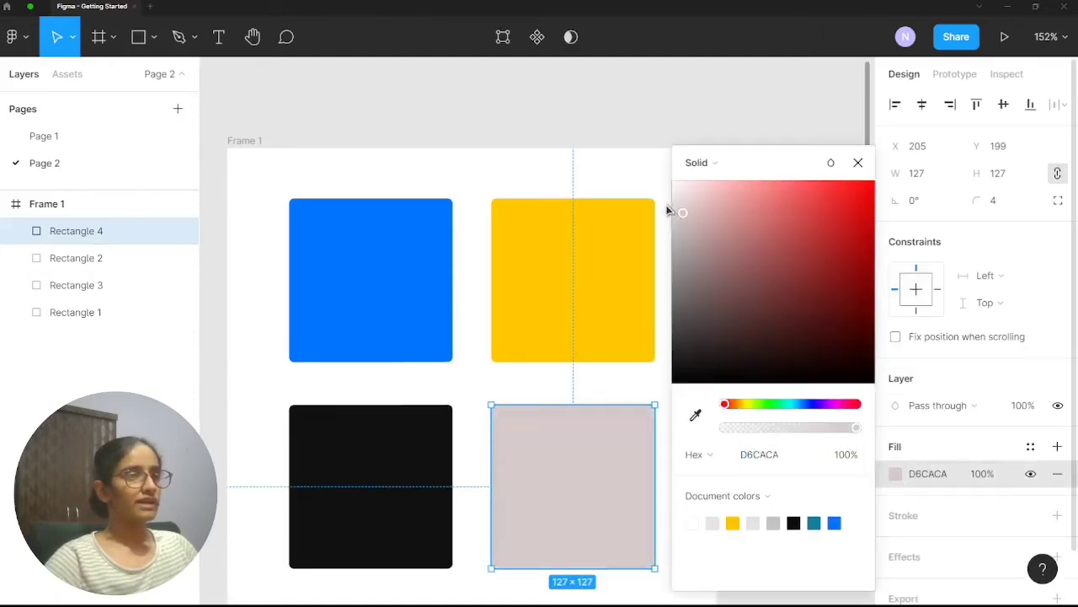
left_click_drag(667, 205, 653, 200)
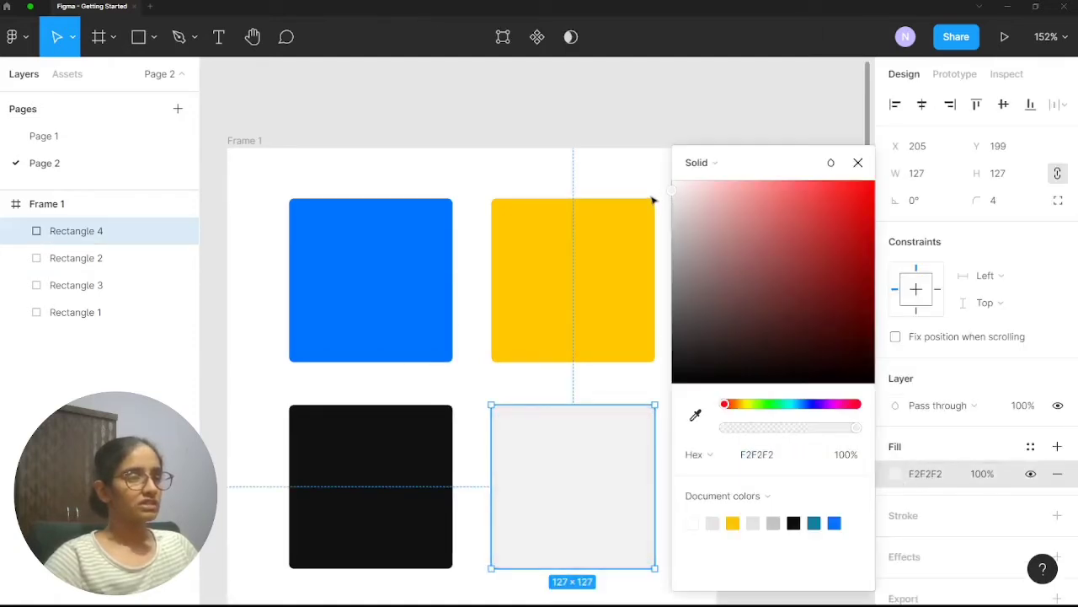
left_click(654, 142)
Save the blue square's fill as a new color style named Brand/Blue
scroll(677, 159, "down", 3)
scroll(621, 330, "up", 3)
scroll(678, 233, "up", 3)
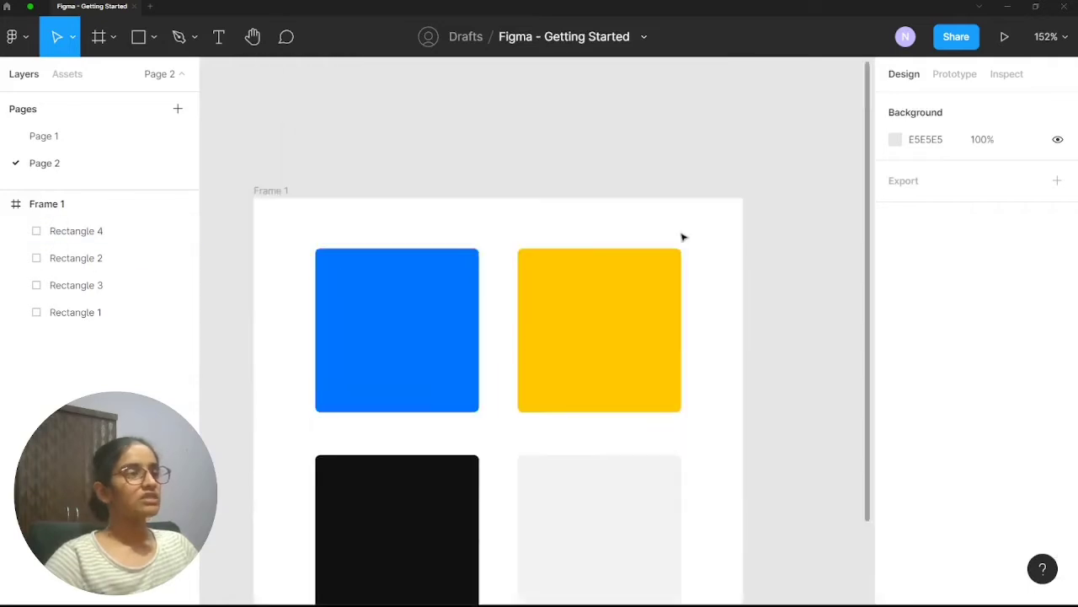
scroll(683, 236, "down", 2)
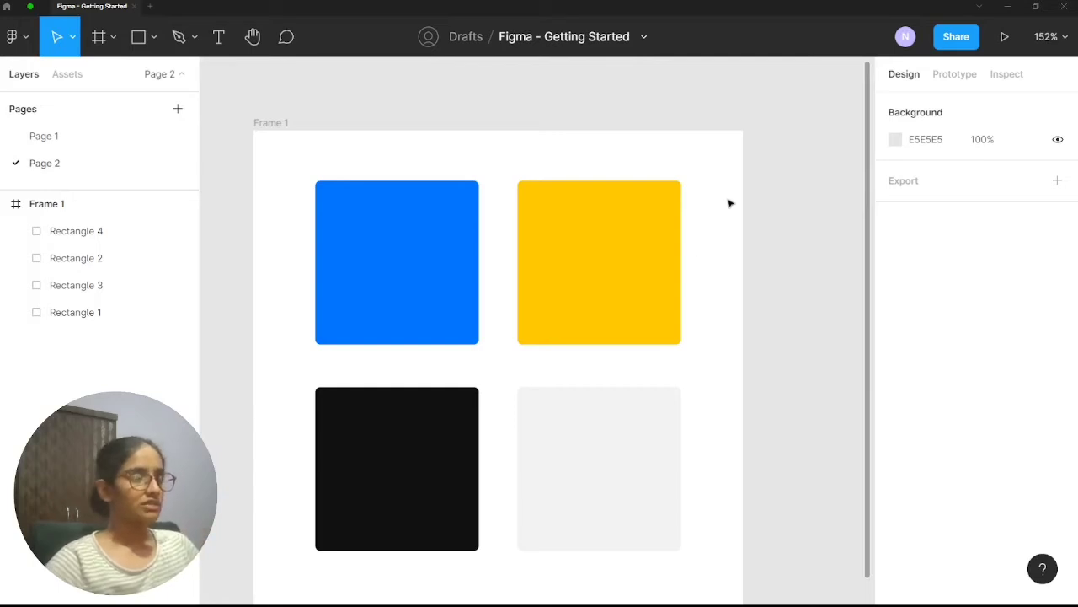
left_click(346, 207)
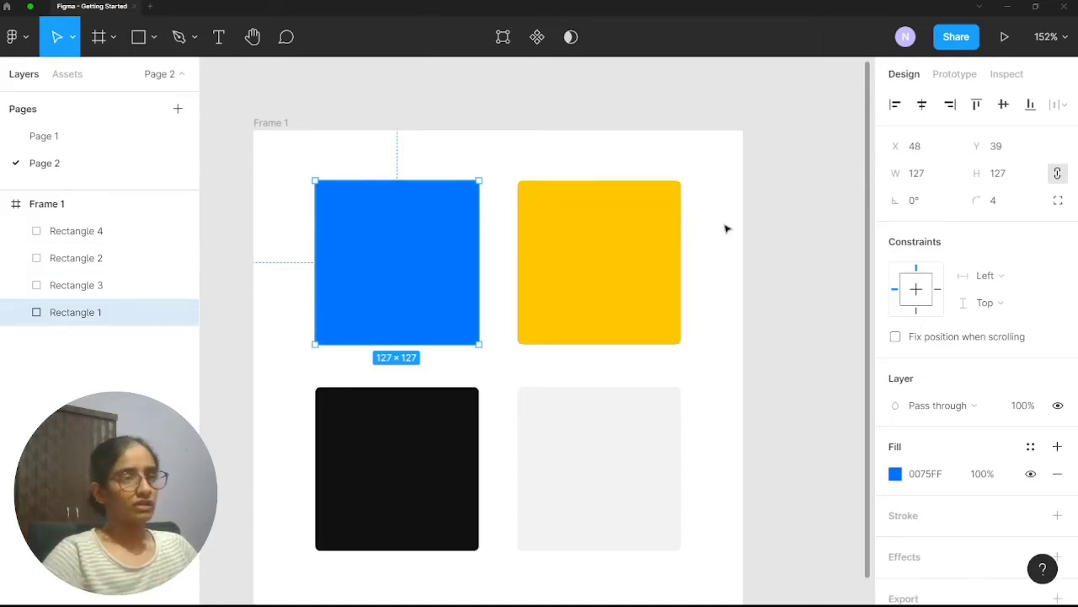
scroll(980, 133, "down", 1)
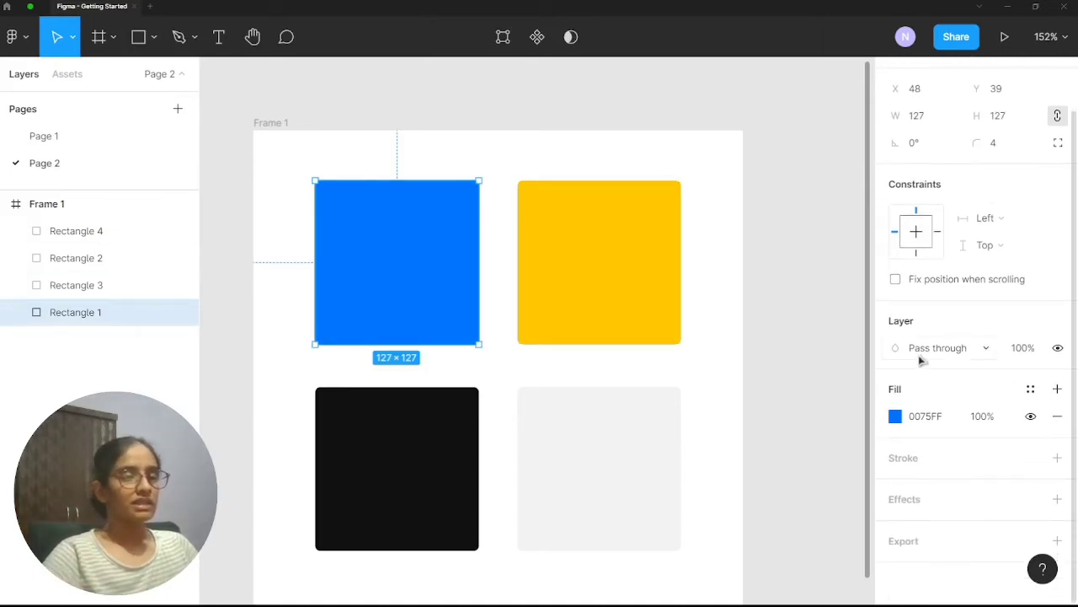
left_click(1031, 390)
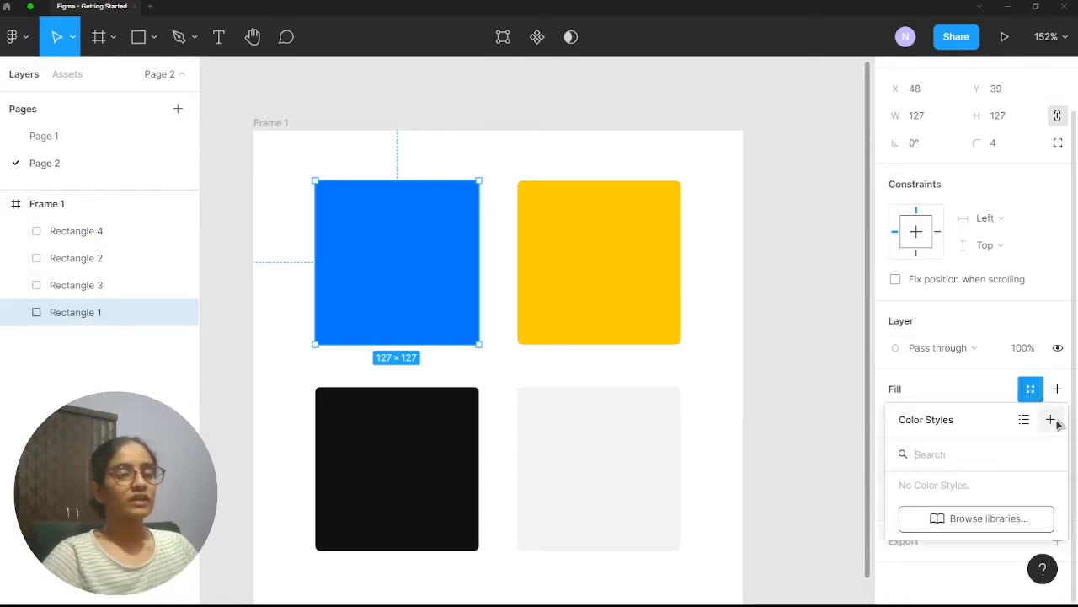
left_click(1052, 421)
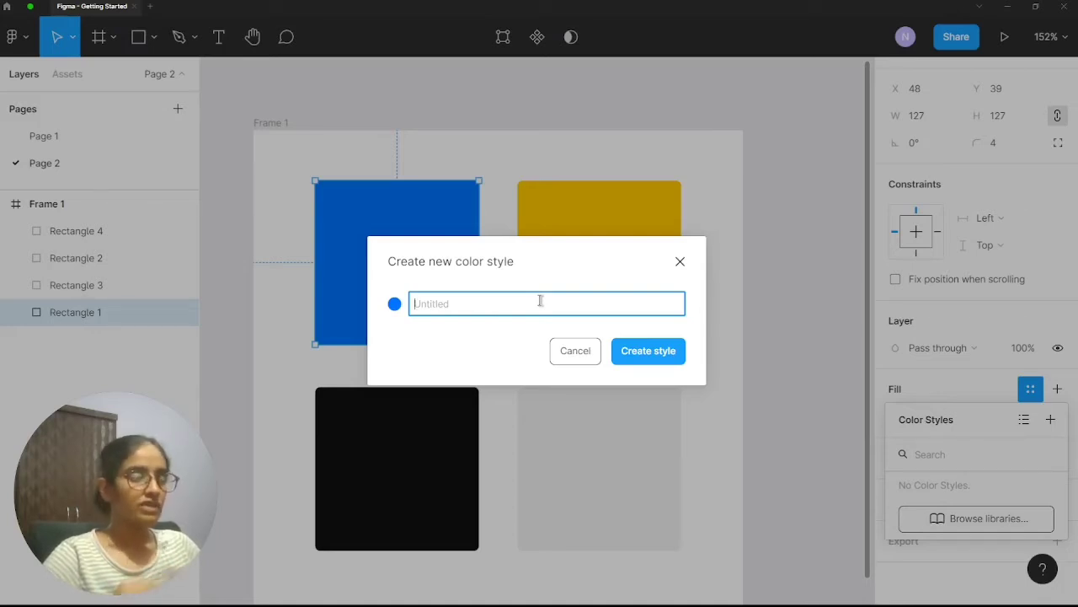
type("Brand/")
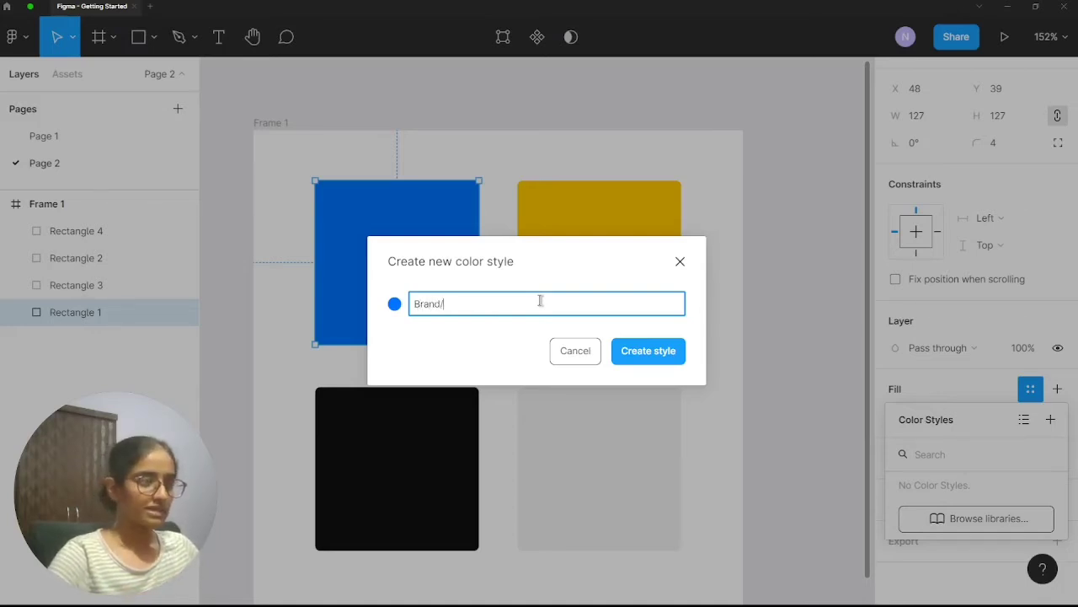
type("Blue")
key("Return")
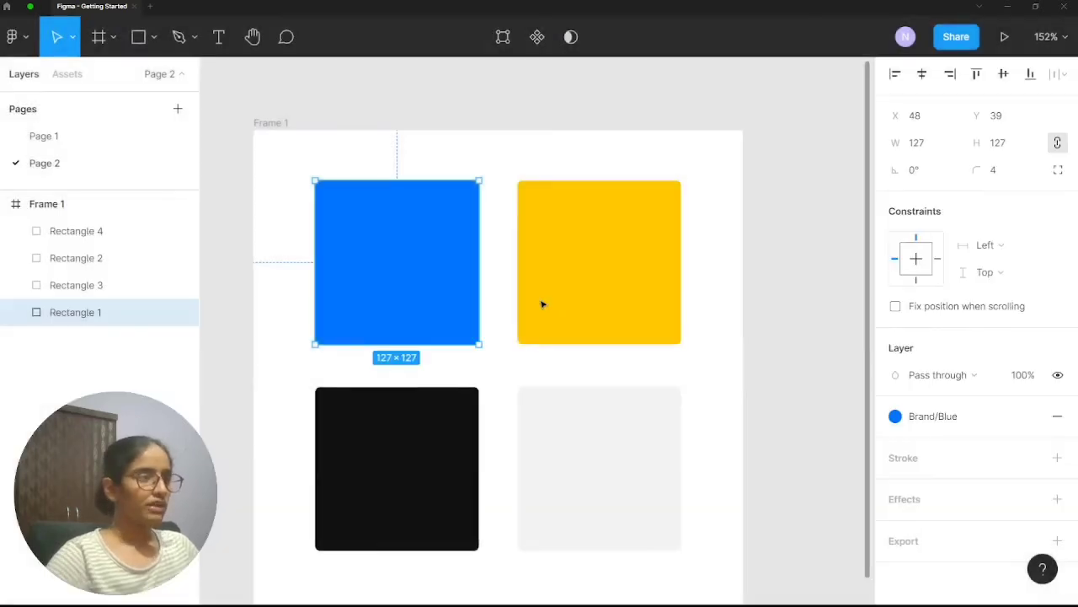
Save the yellow square's fill as a new color style named Brand/Yellow
left_click(666, 242)
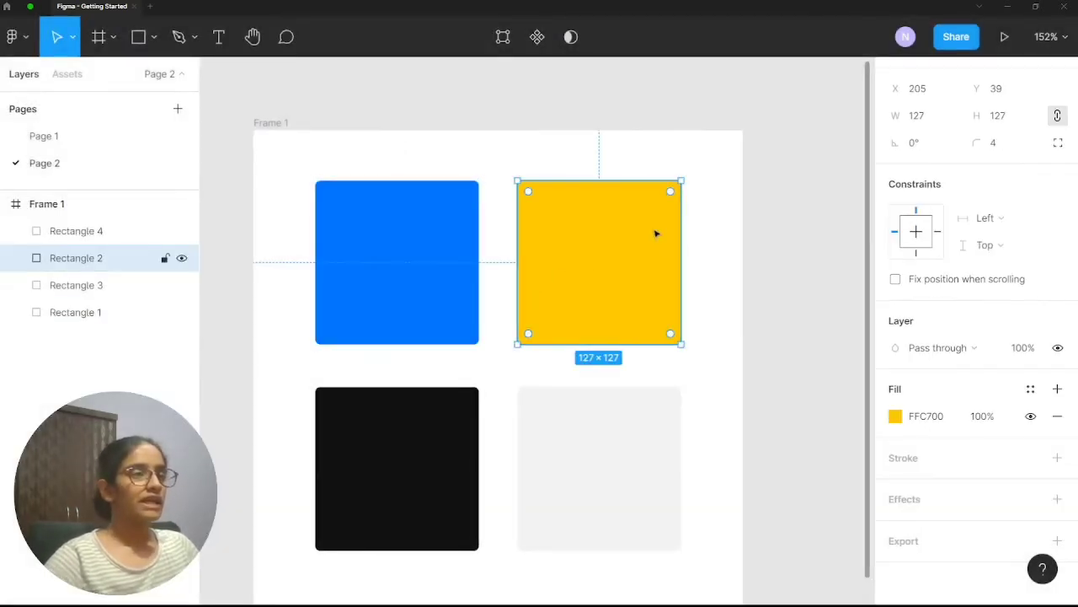
left_click(1030, 389)
left_click(1051, 411)
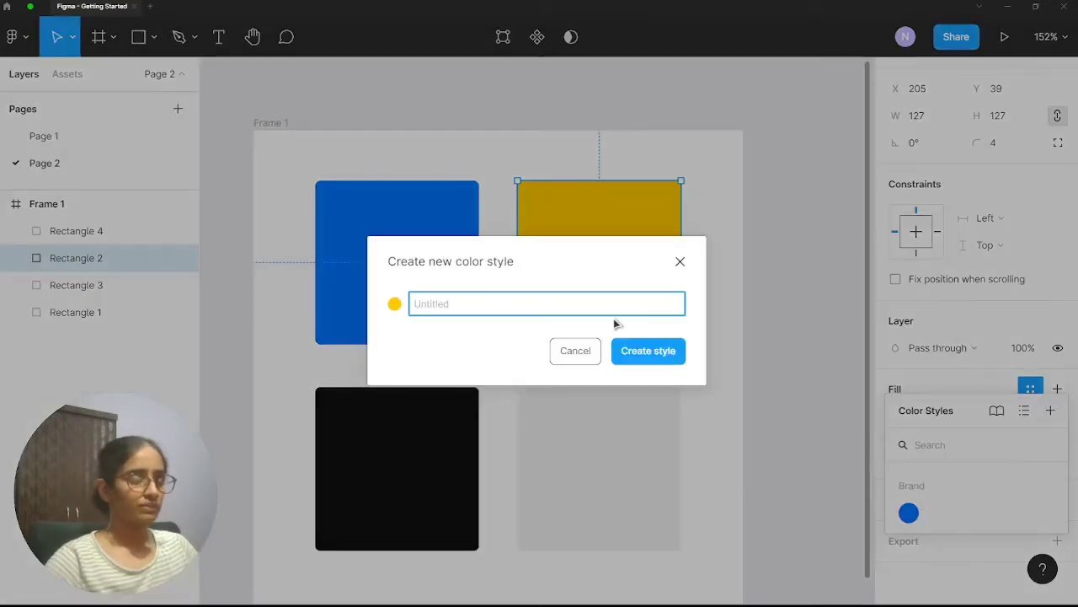
type("Brand/Y")
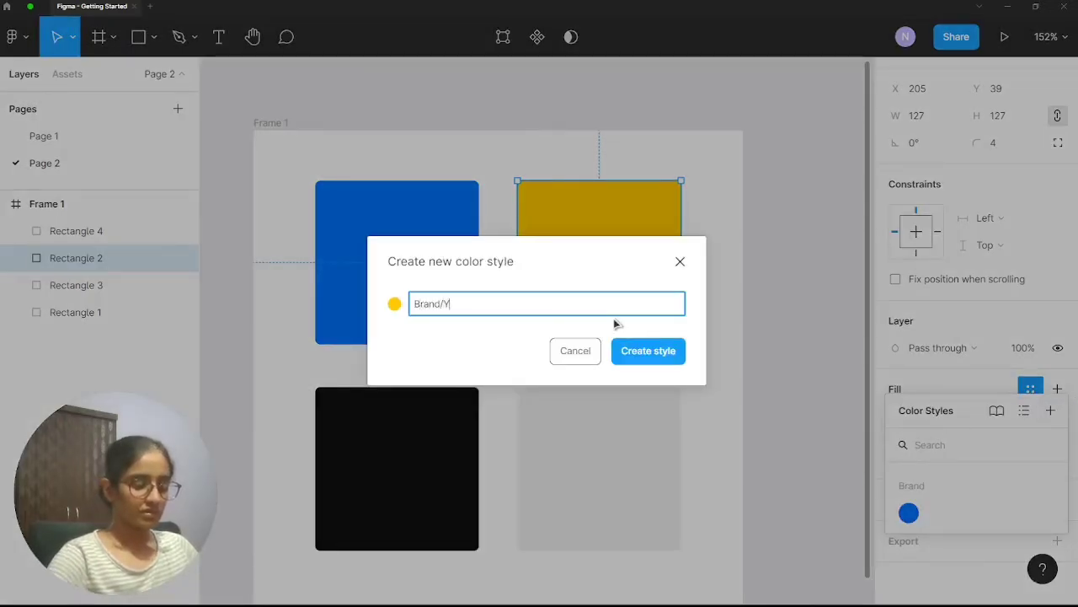
type("ell")
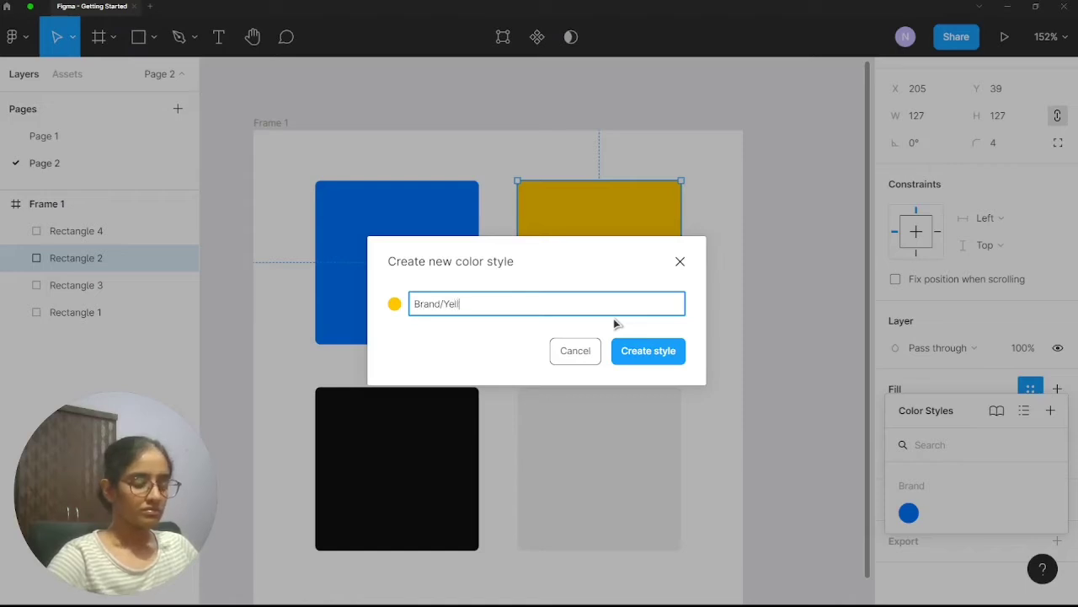
type("ow")
key("Return")
Clear the selection and check how the Brand color style group folds and unfolds
left_click(804, 151)
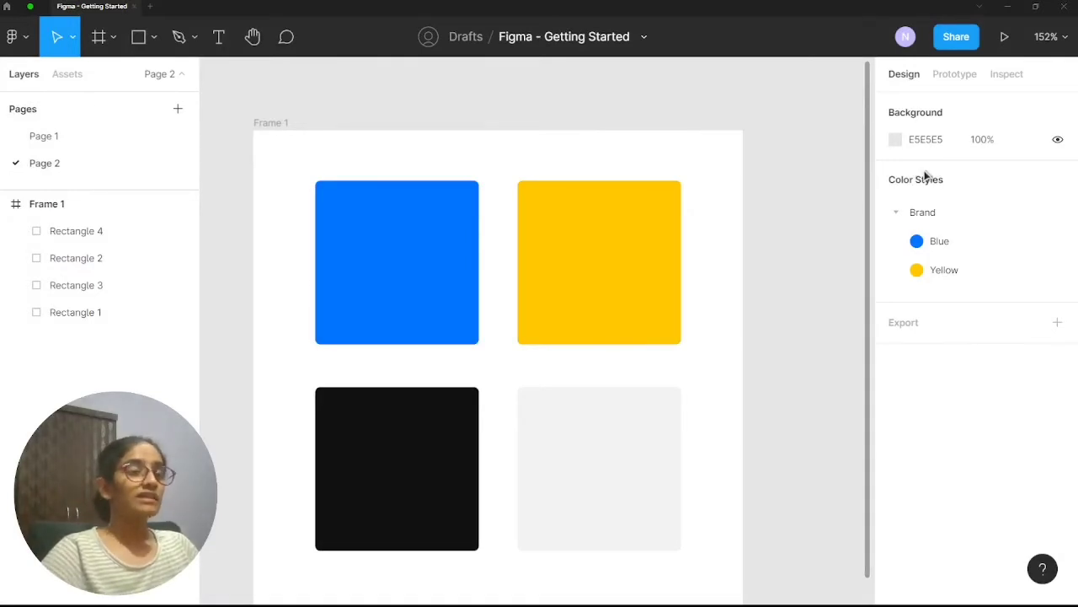
left_click(899, 217)
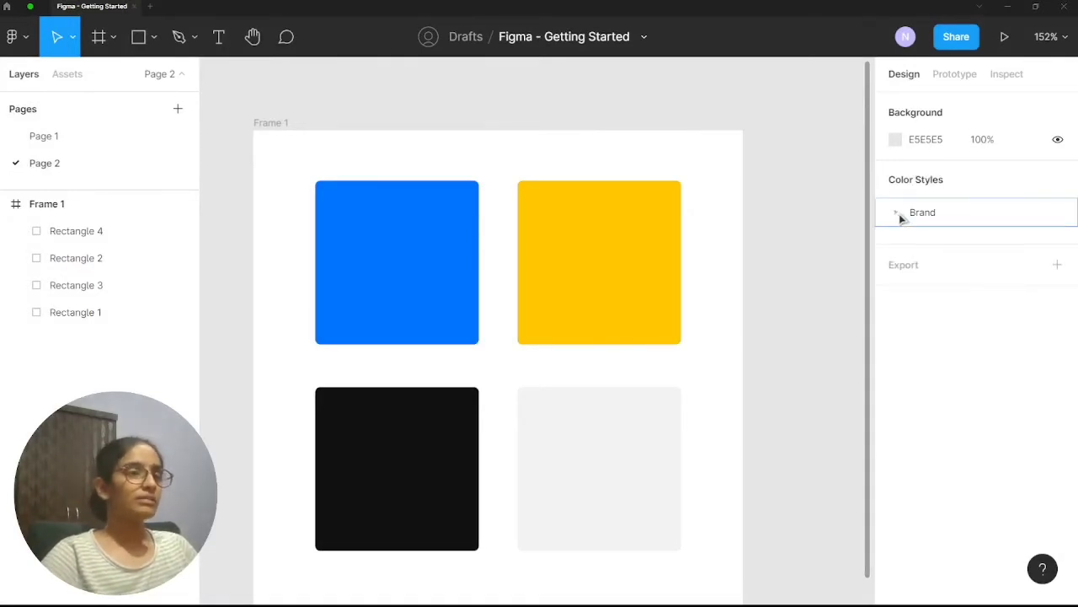
left_click(899, 217)
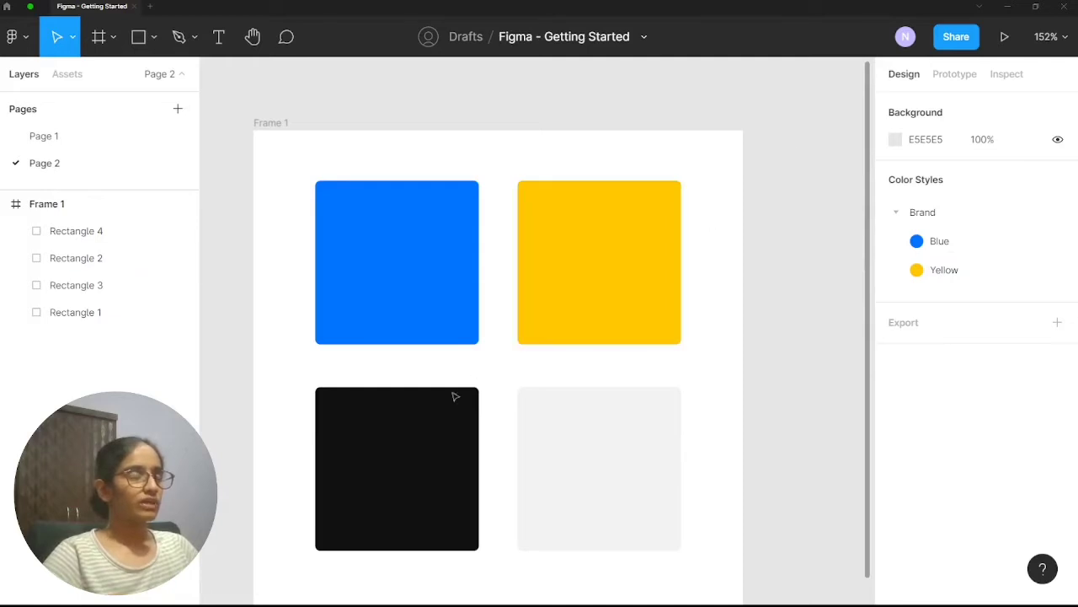
Save the black square's fill as a color style named Layout/Dark, copying the name for reuse
left_click(413, 431)
scroll(646, 358, "down", 2)
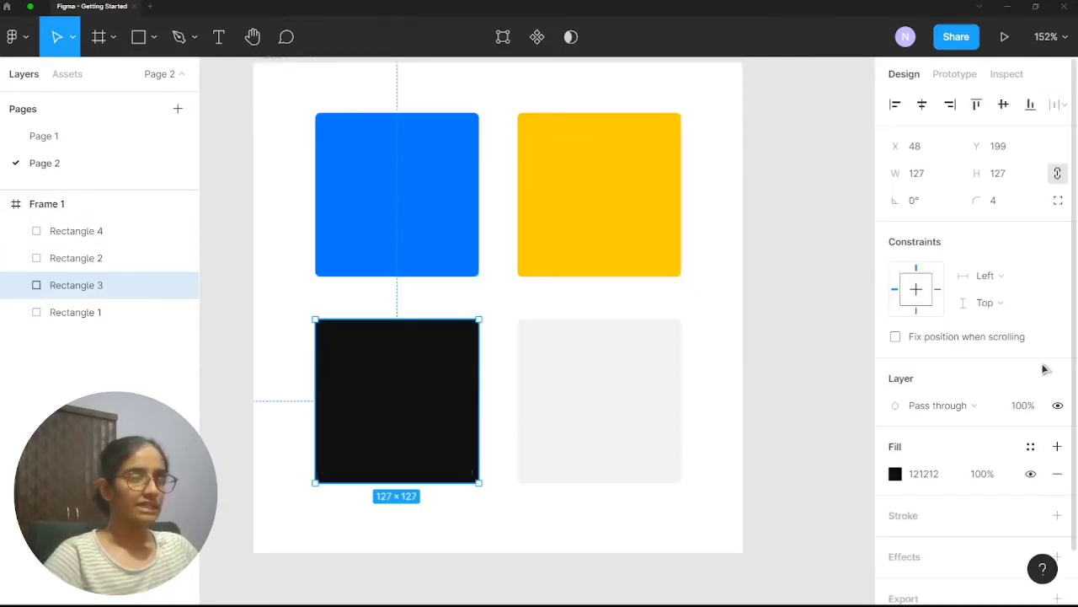
scroll(1042, 315, "down", 2)
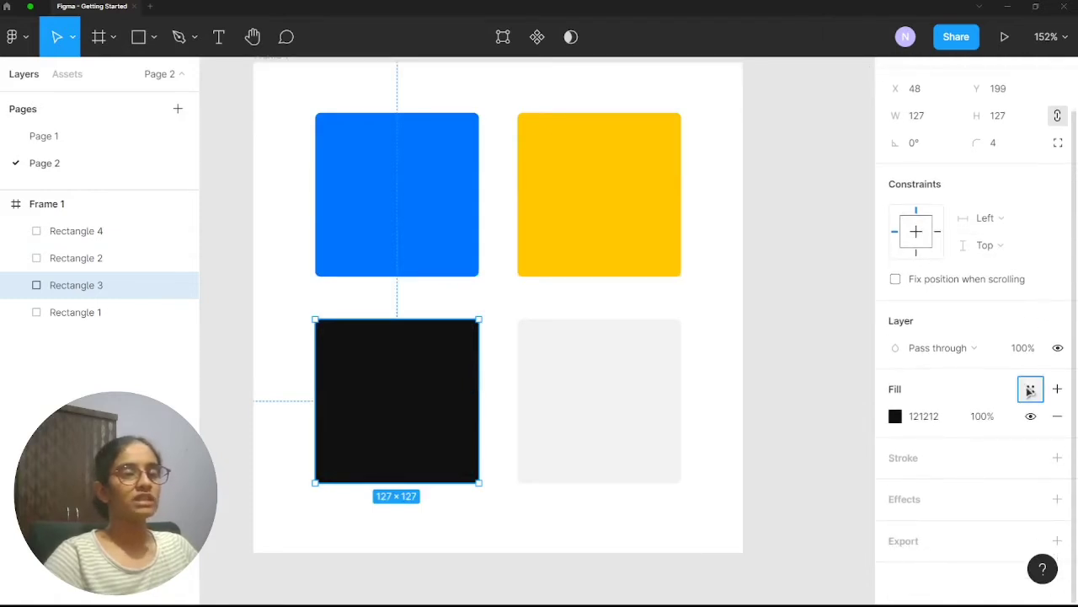
left_click(1028, 388)
left_click(1051, 410)
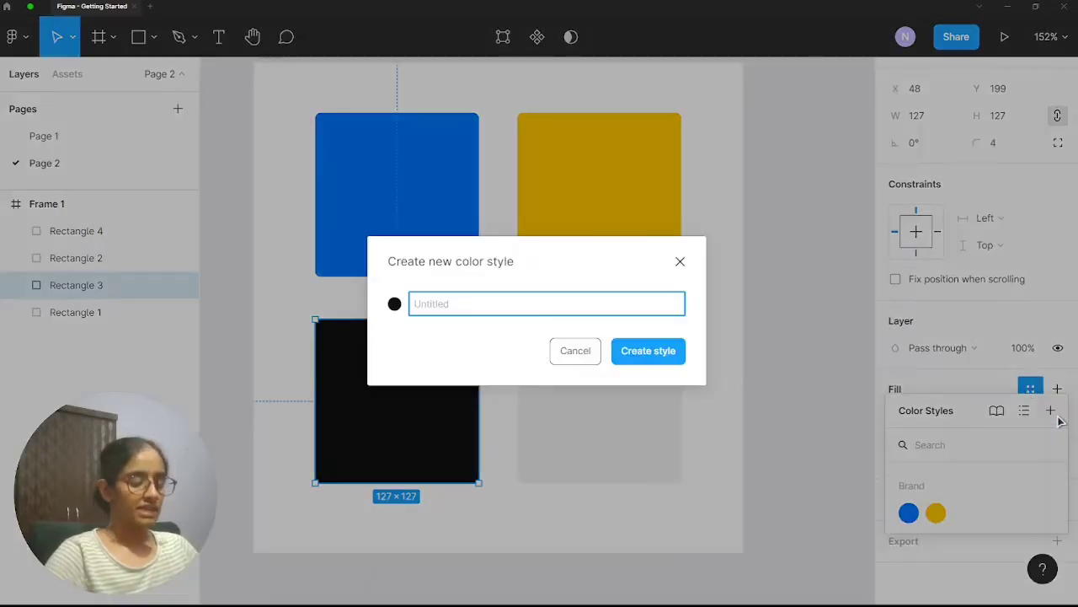
type("Layout/Dark")
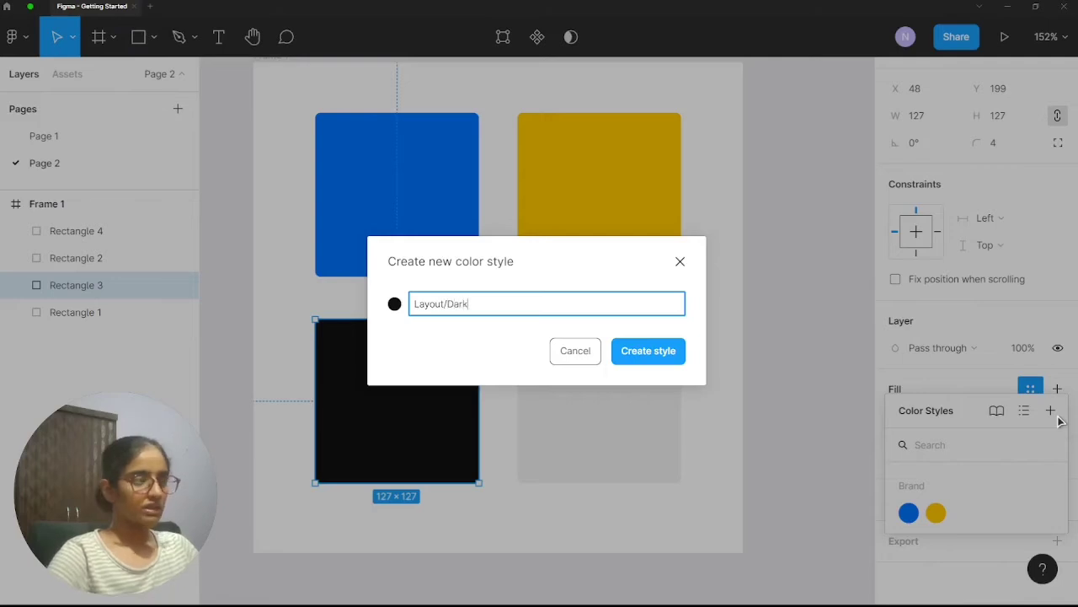
key("ctrl+a")
key("ctrl+c")
key("Return")
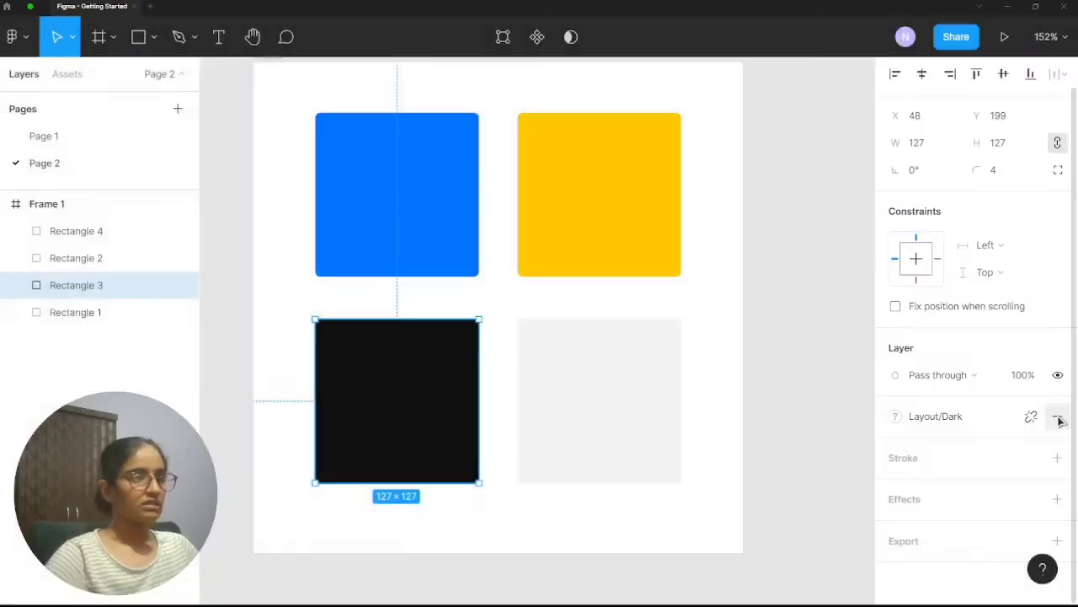
Save the light grey square's fill as a new color style named Layout/Light
left_click(639, 369)
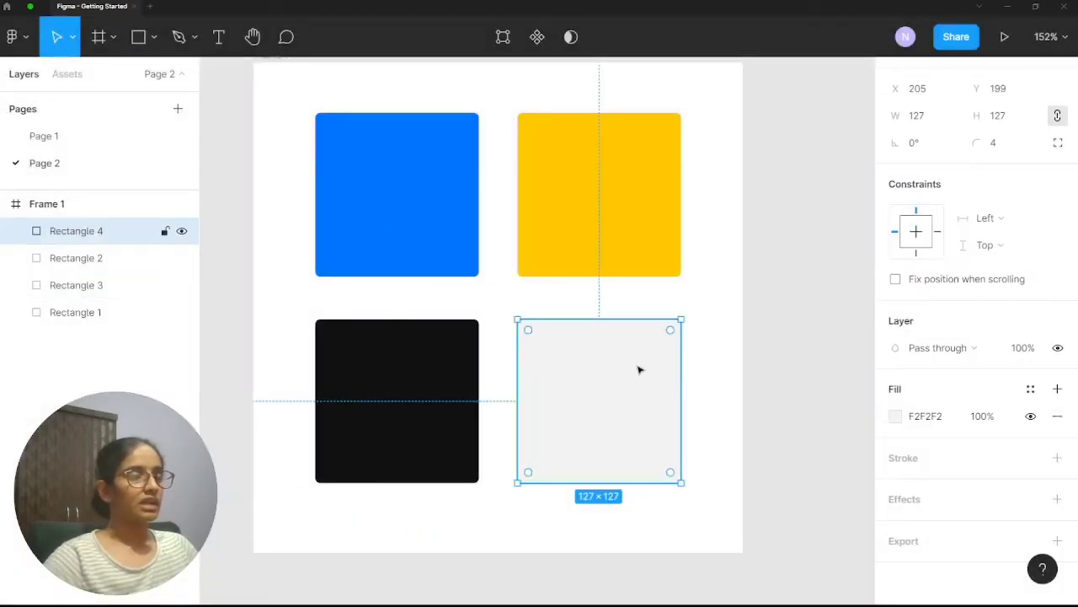
left_click(1030, 388)
left_click(1050, 354)
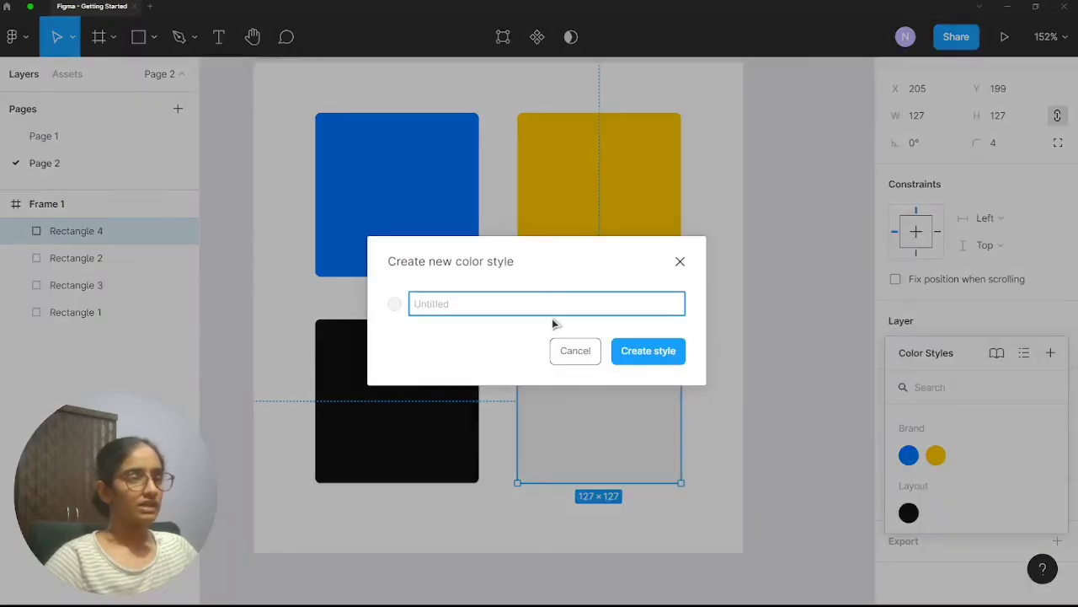
key("ctrl+v")
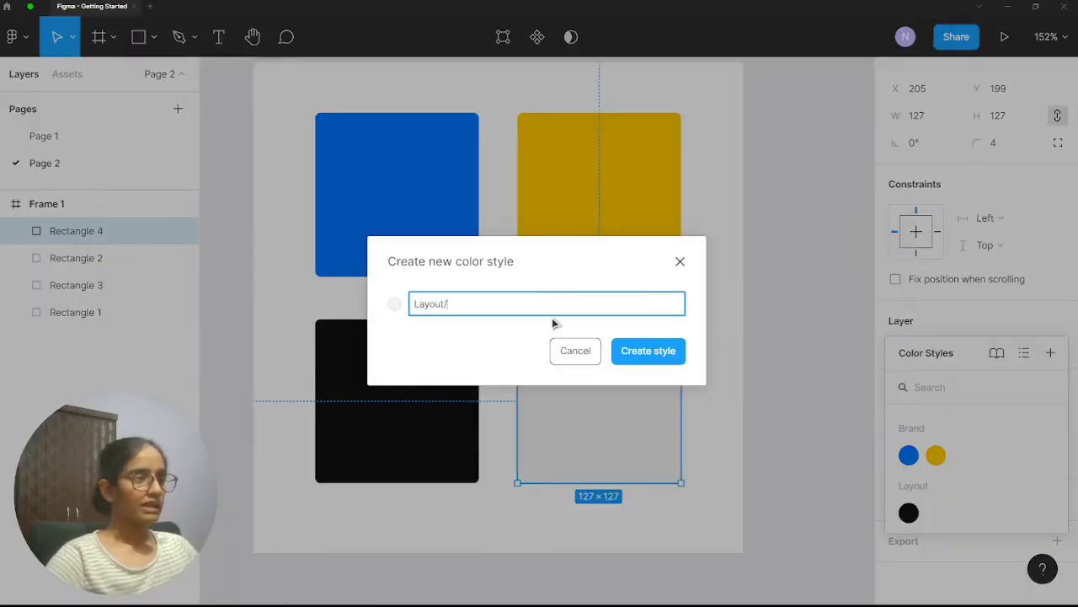
type("Light")
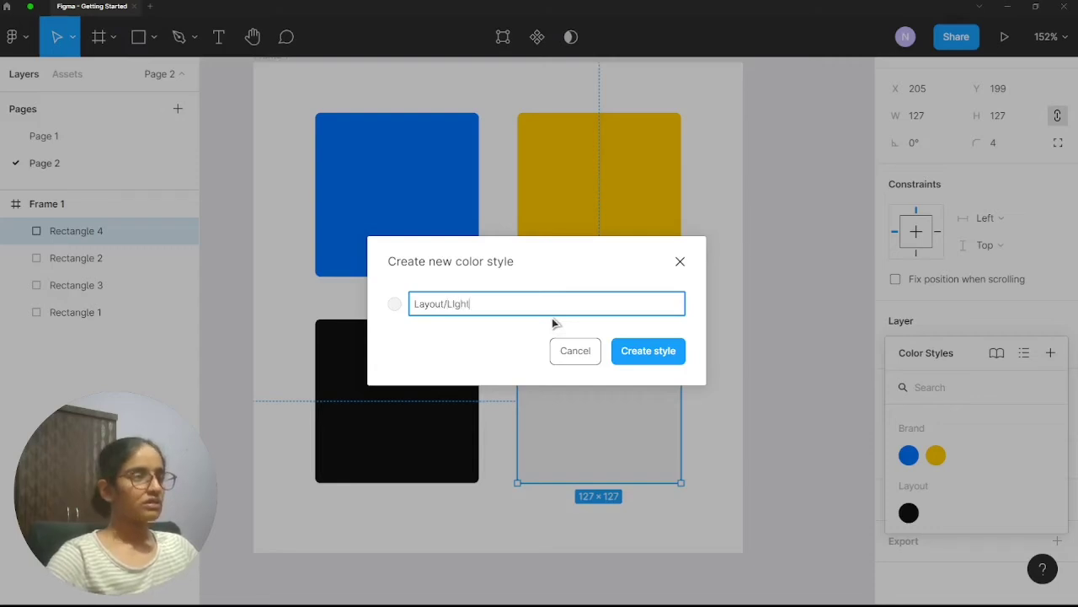
key("BackSpace")
key("BackSpace")
key("BackSpace")
key("BackSpace")
type("ight")
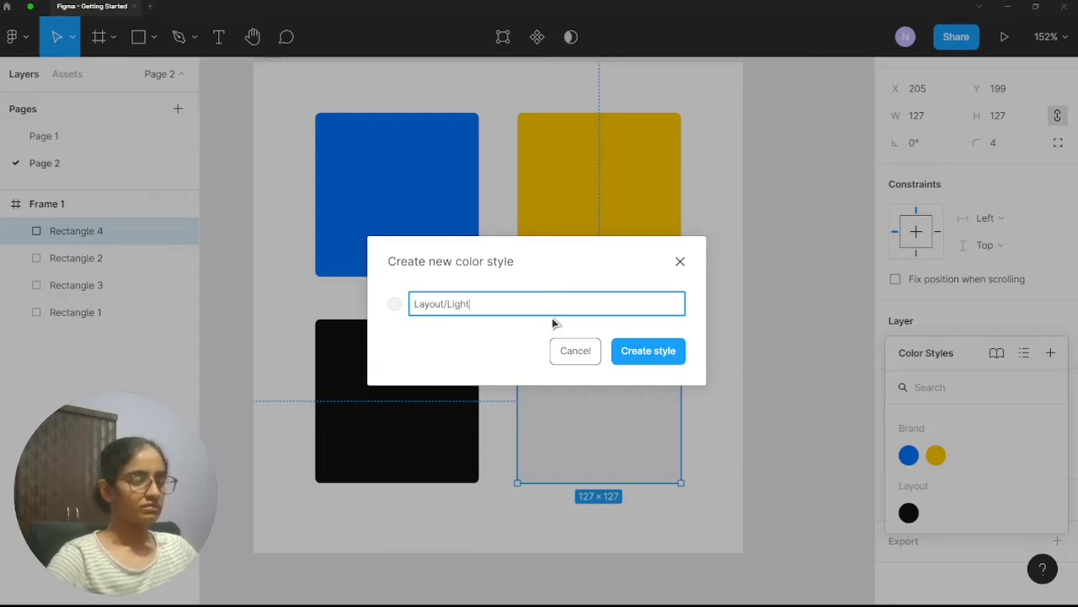
key("Return")
Clear the selection and collapse the Brand and Layout color style groups
left_click(826, 204)
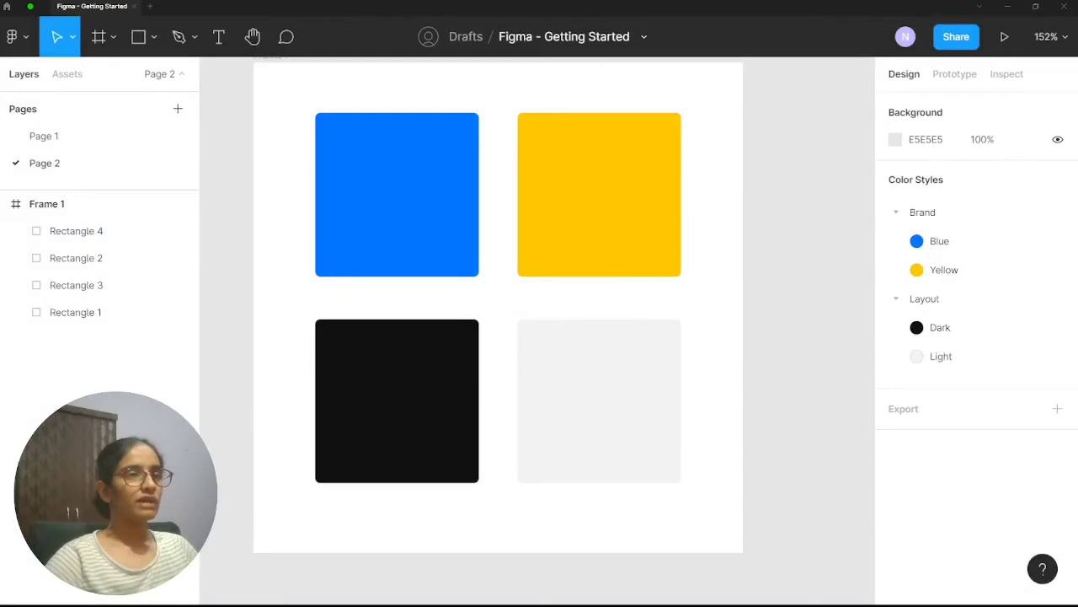
left_click(892, 212)
left_click(898, 242)
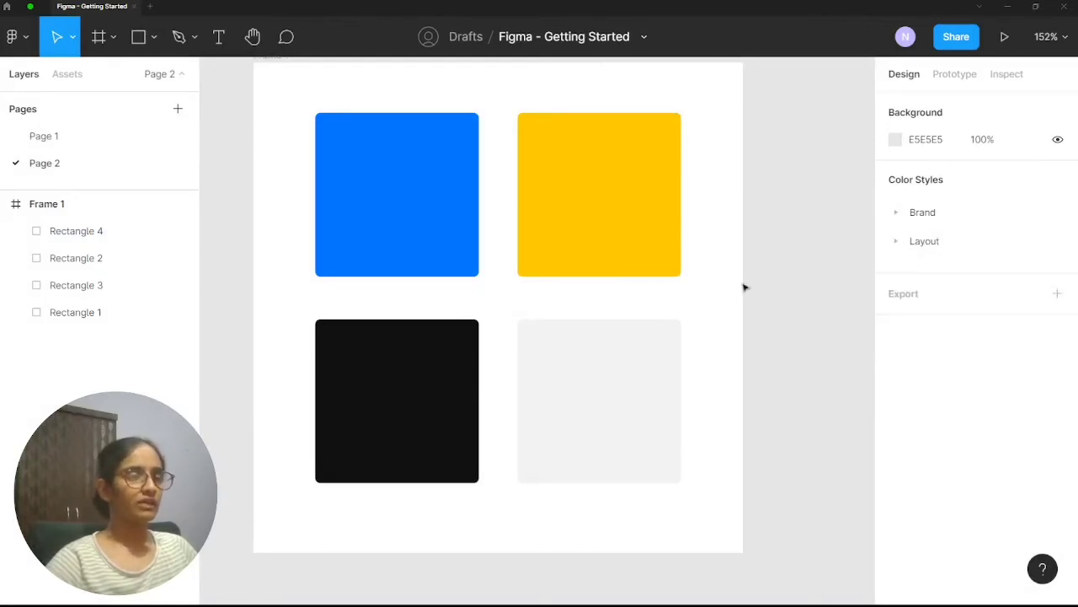
scroll(744, 286, "up", 2)
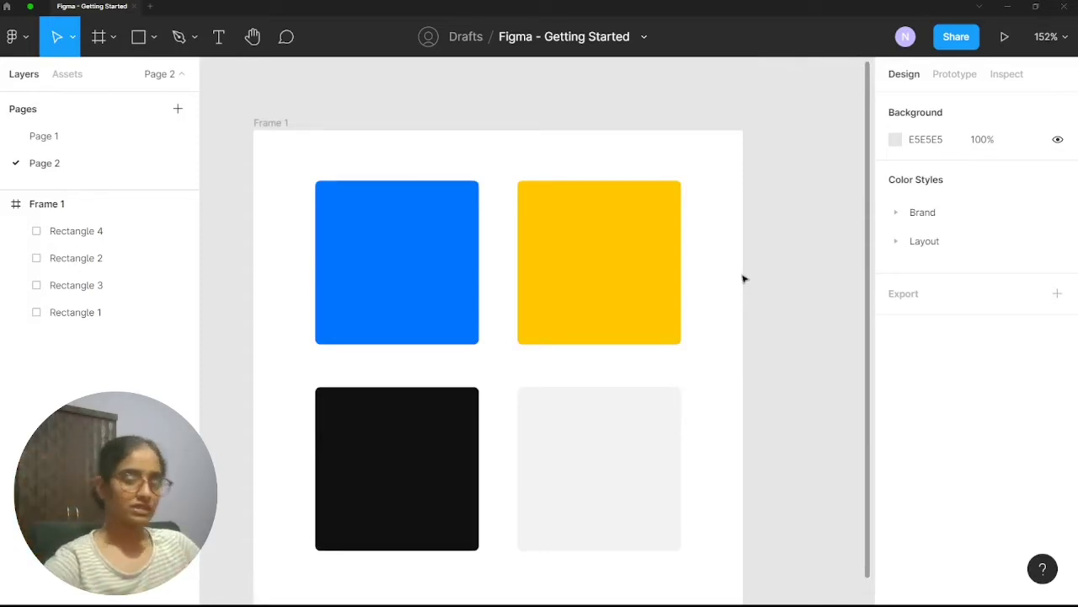
Draw a new wide rectangular frame on the empty canvas to the right of the swatch frame
scroll(623, 250, "right", 5)
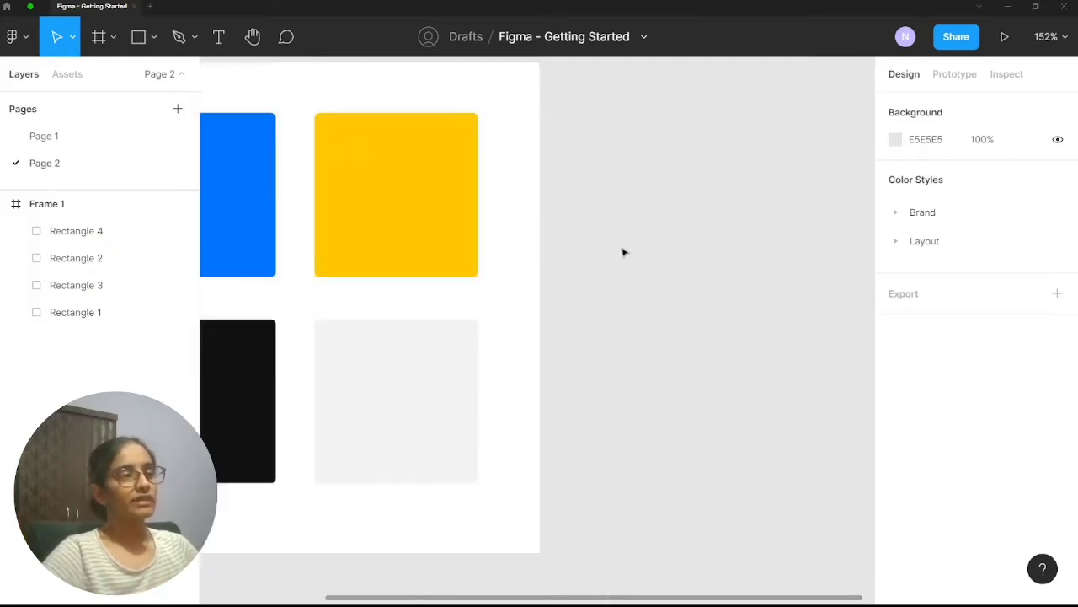
scroll(624, 252, "right", 3)
scroll(624, 251, "down", 2)
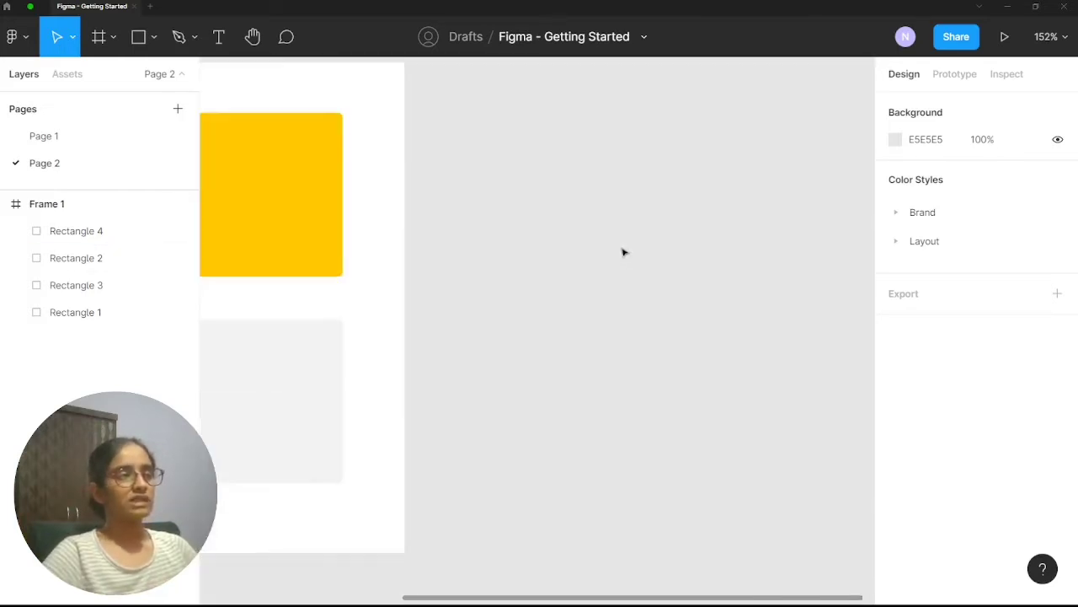
scroll(624, 251, "up", 2)
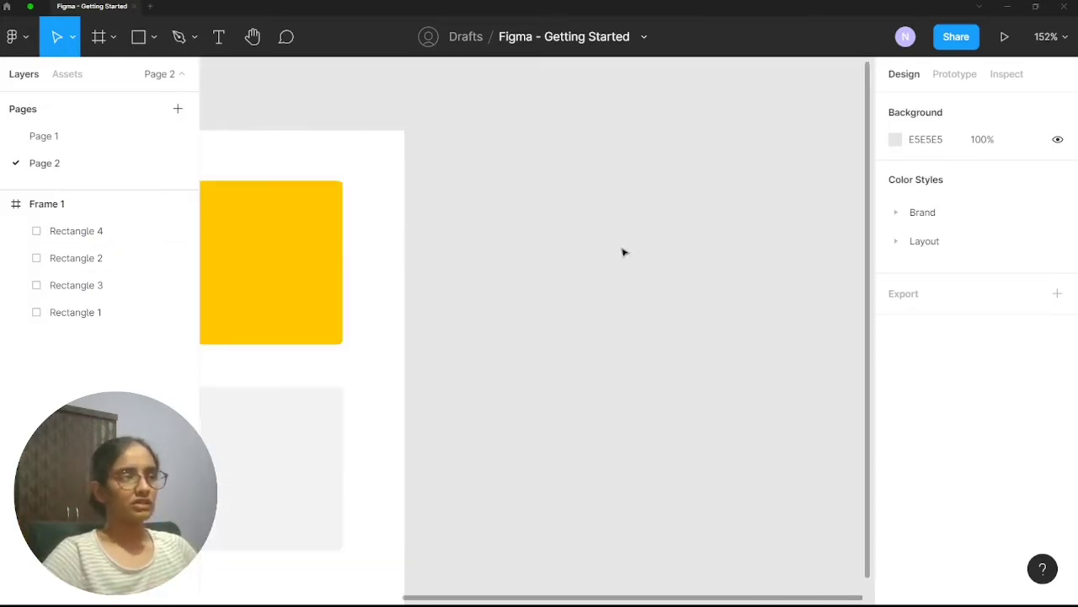
key("f")
mouse_move(494, 151)
left_mouse_down()
mouse_move(700, 250)
mouse_move(817, 287)
left_mouse_up()
Add a text layer reading "Button" inside the new frame
key("t")
left_click(587, 207)
type("Bu")
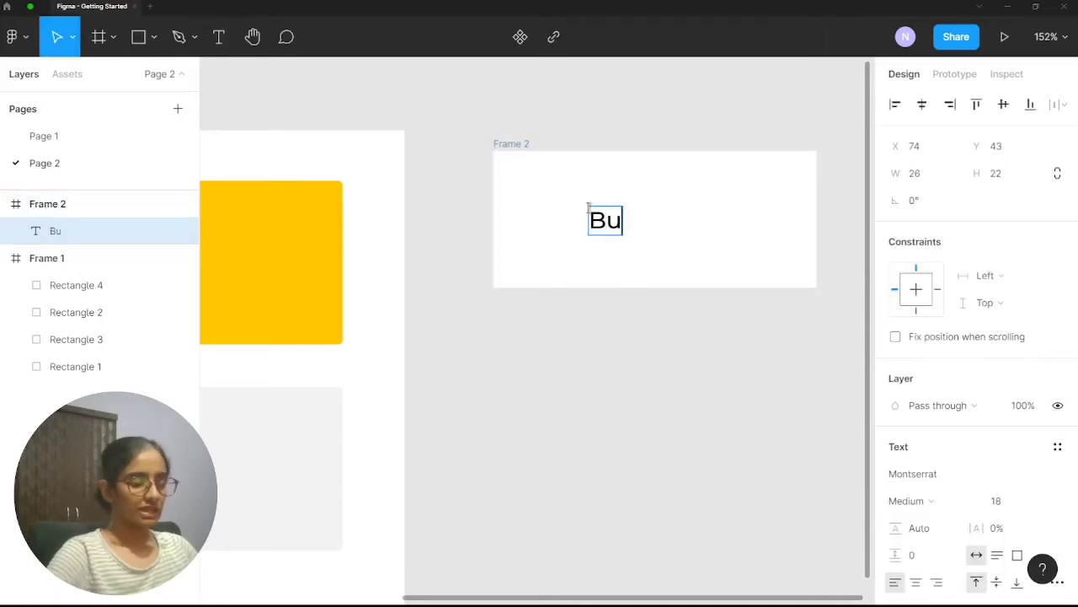
type("tton")
key("Escape")
Shrink the frame around the Button text to about 198 × 64
scroll(677, 309, "right", 3)
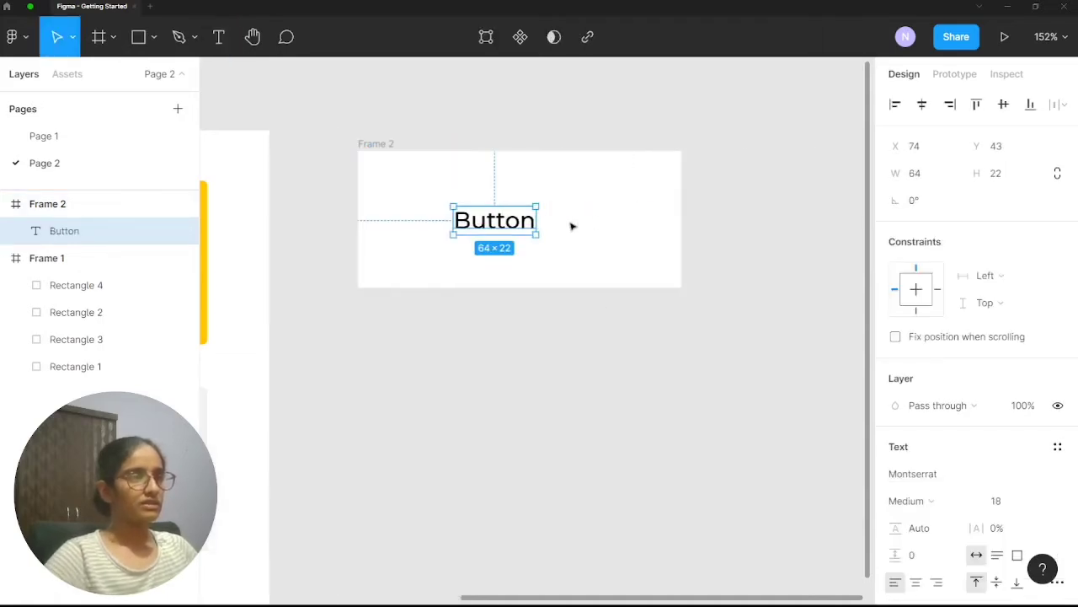
left_click(370, 144)
left_click_drag(681, 178, 586, 191)
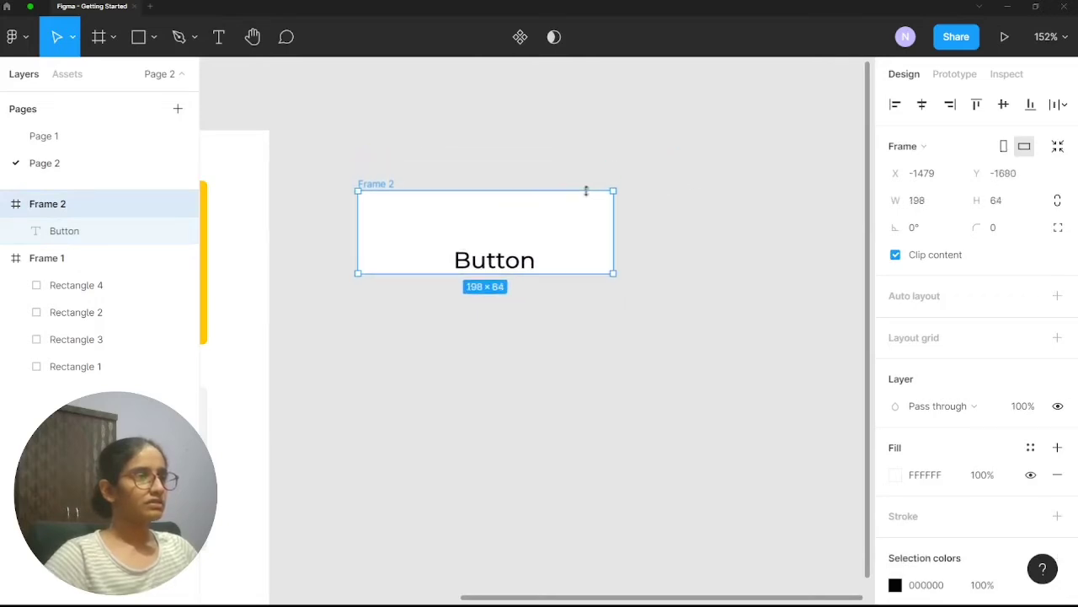
Center the Button text within its frame and clear the selection
left_click(509, 268)
left_click_drag(510, 268, 499, 260)
left_click(465, 149)
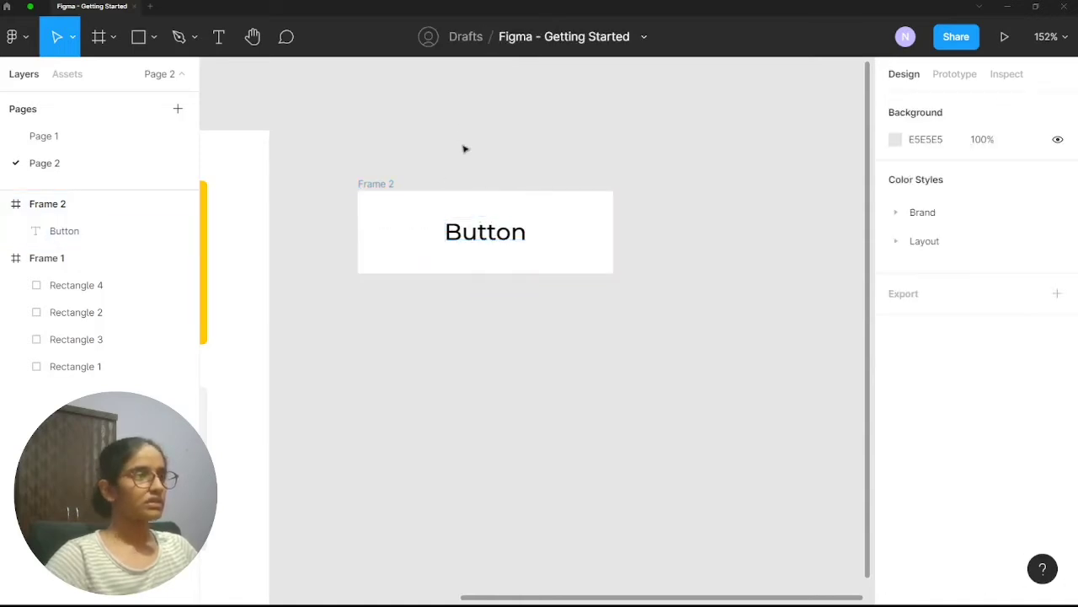
Set the corner radius of the frame around the Button text to 2
left_click(383, 187)
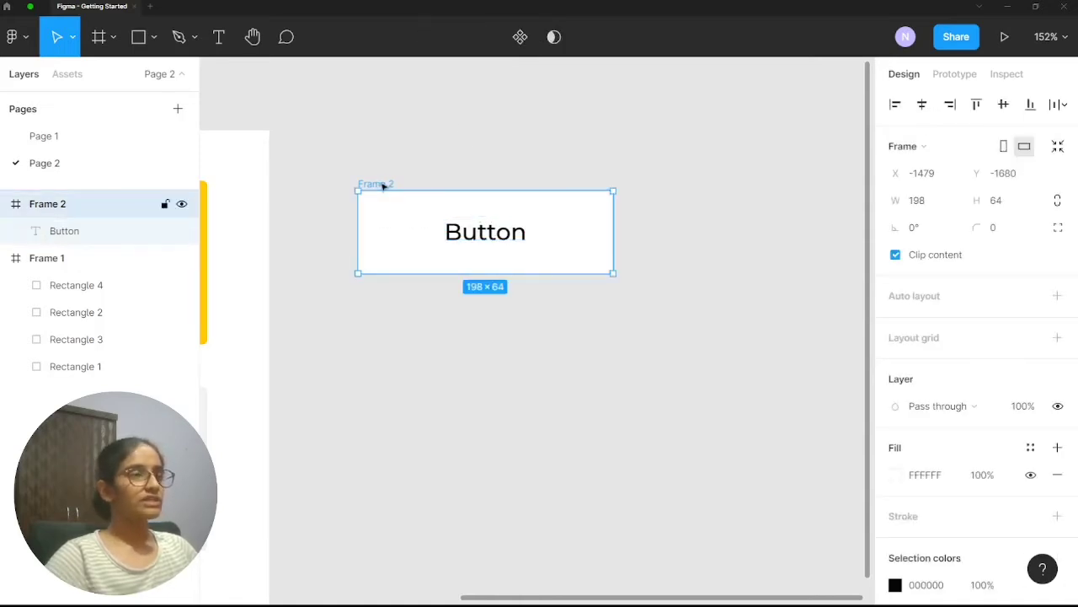
left_click(1000, 232)
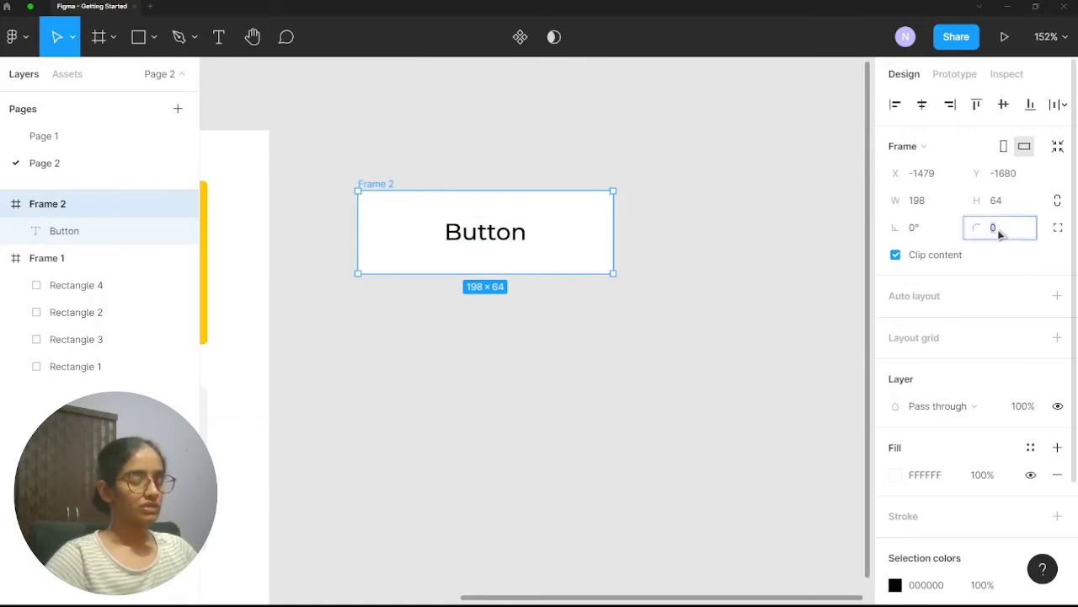
left_click(523, 106)
scroll(540, 122, "left", 3)
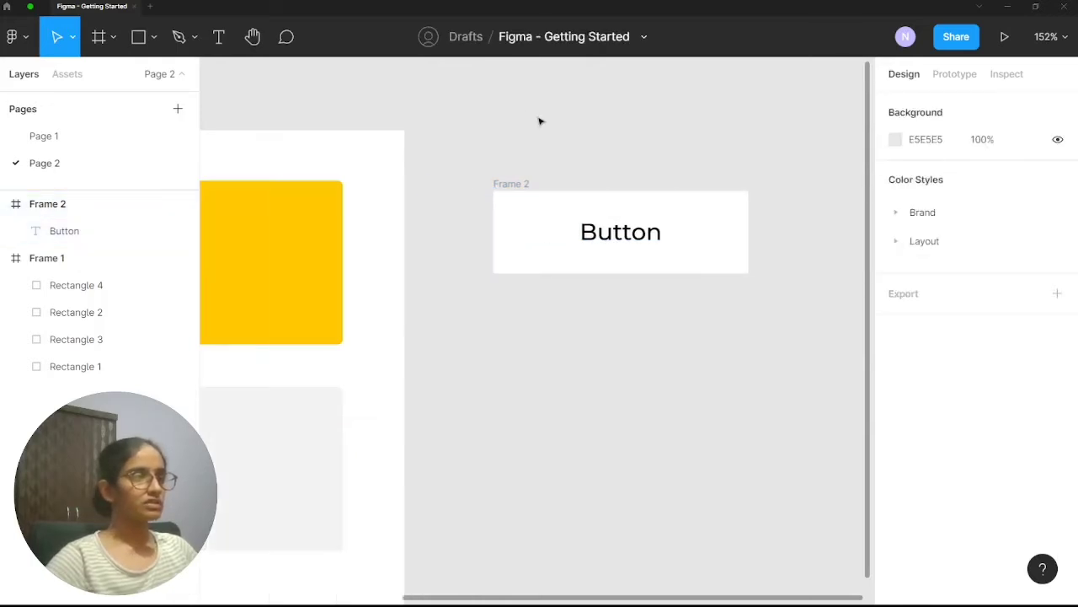
Move the button frame up to align its top edge with the swatch frame's top edge
left_click_drag(515, 184, 526, 129)
left_click(603, 116)
scroll(649, 180, "up", 1)
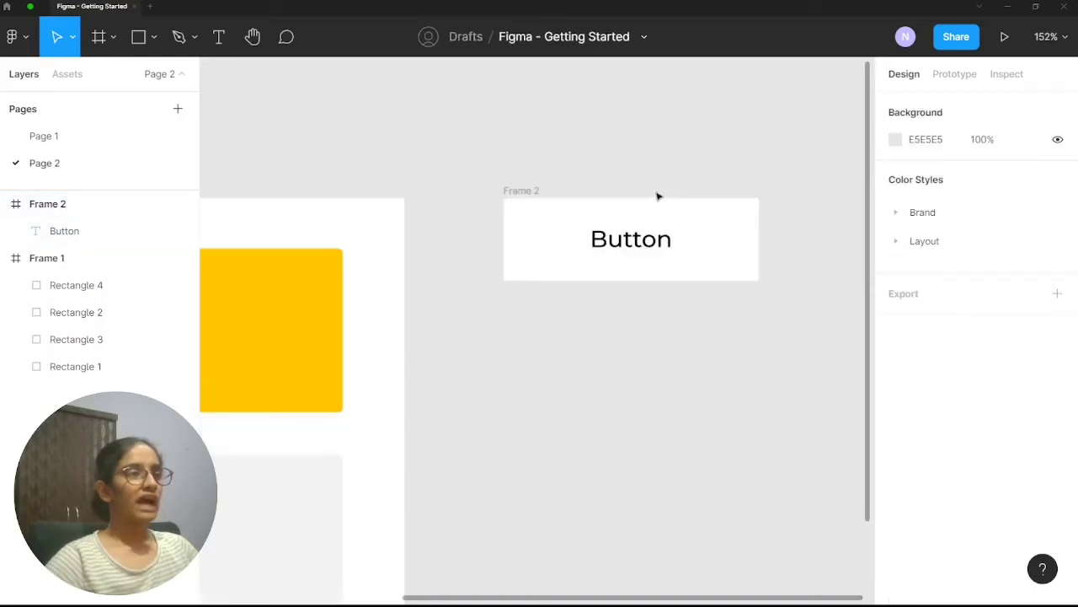
Fill the button frame with the custom dark red 7C2424
scroll(658, 196, "down", 1)
scroll(658, 195, "down", 1)
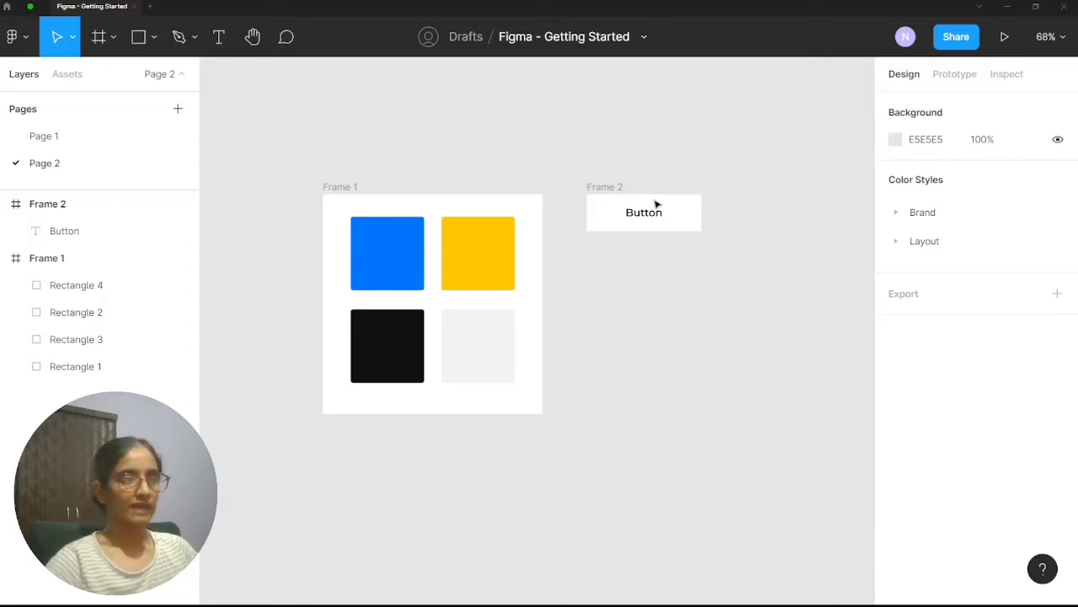
scroll(624, 225, "up", 1)
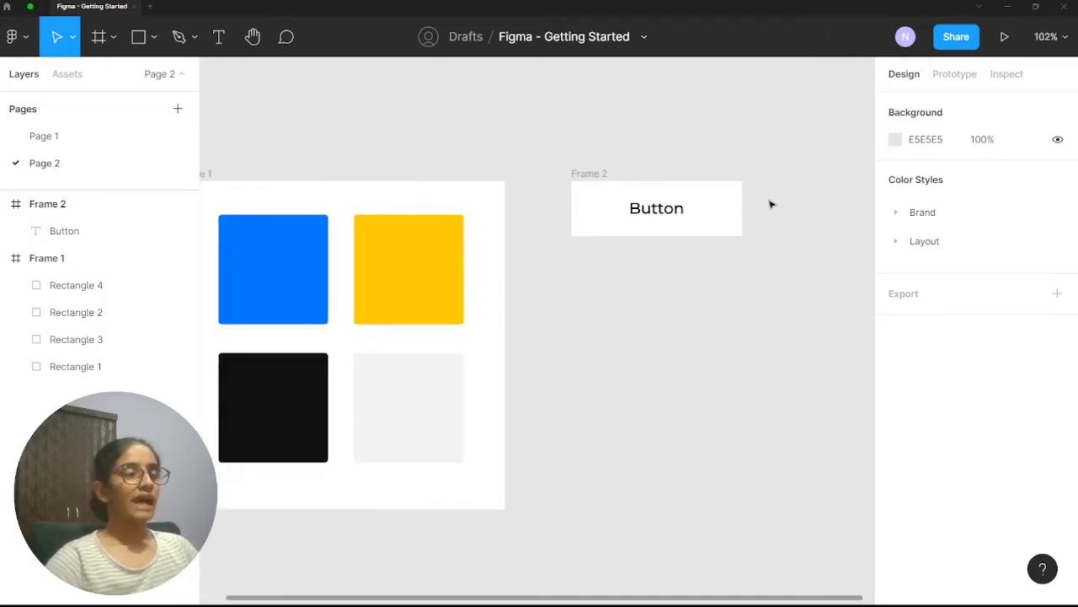
scroll(701, 182, "up", 1)
scroll(701, 182, "up", 1)
left_click(447, 176)
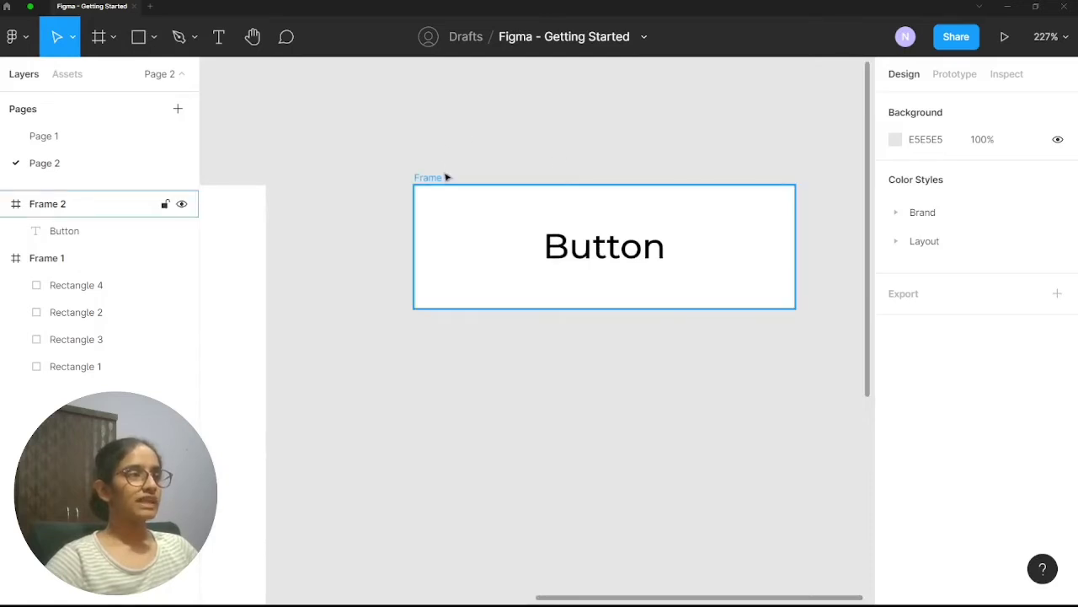
scroll(947, 156, "down", 2)
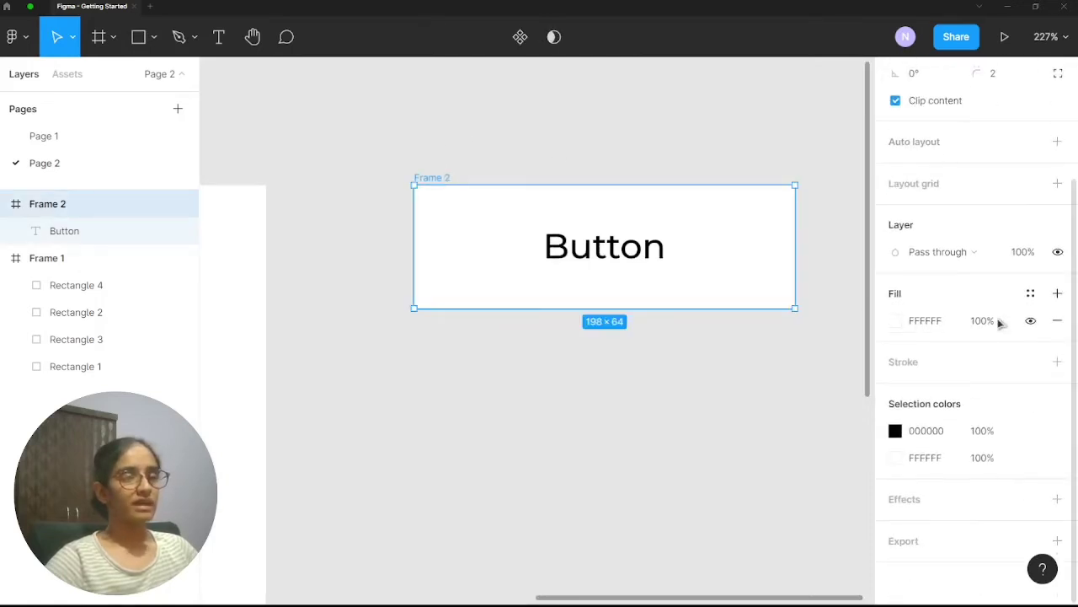
left_click(896, 324)
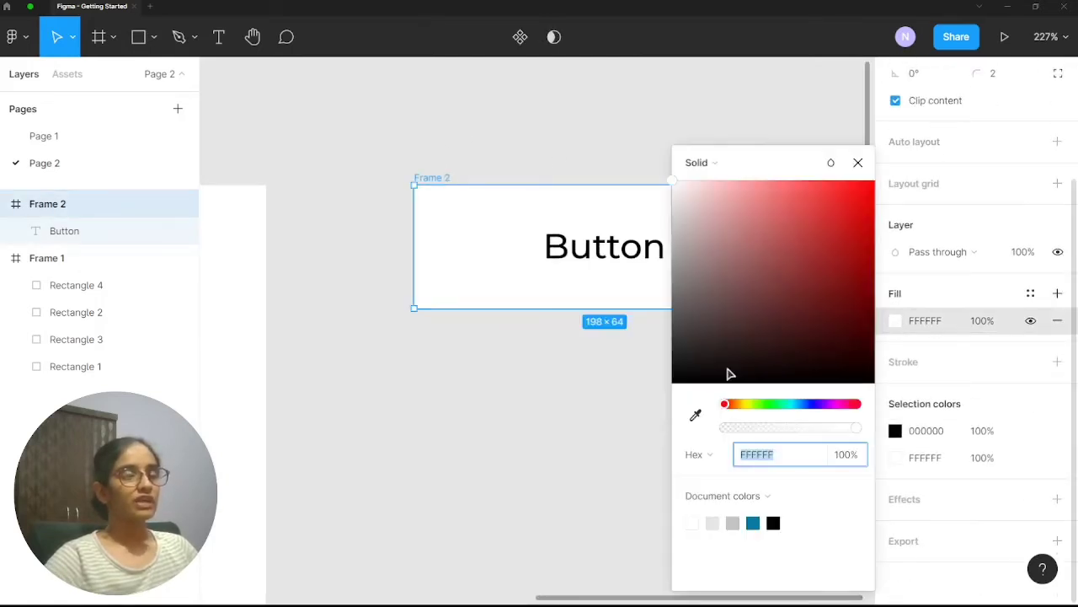
left_click_drag(732, 308, 817, 284)
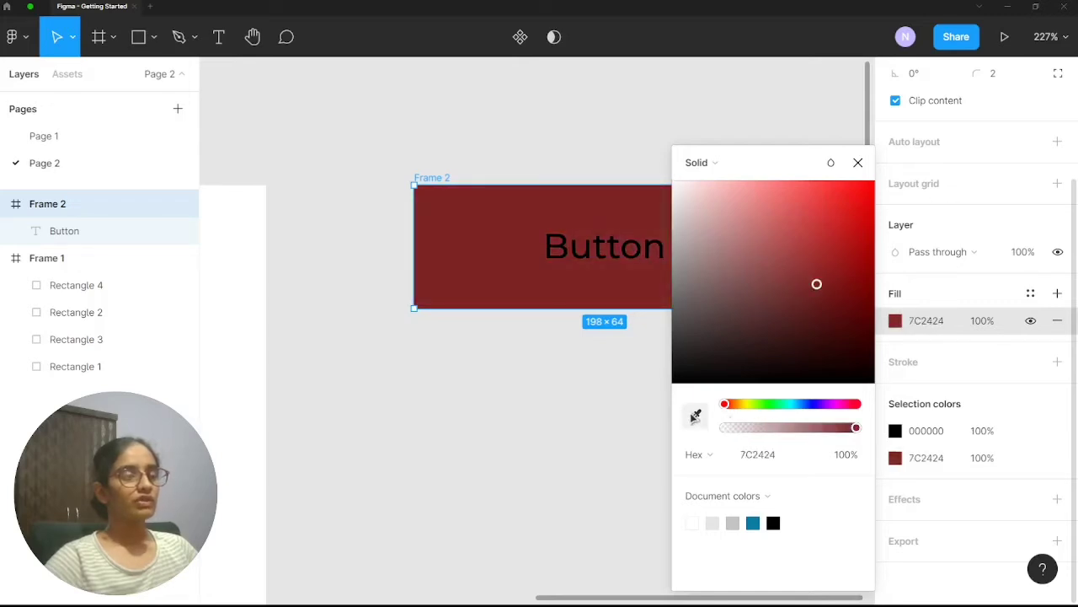
scroll(536, 293, "down", 5)
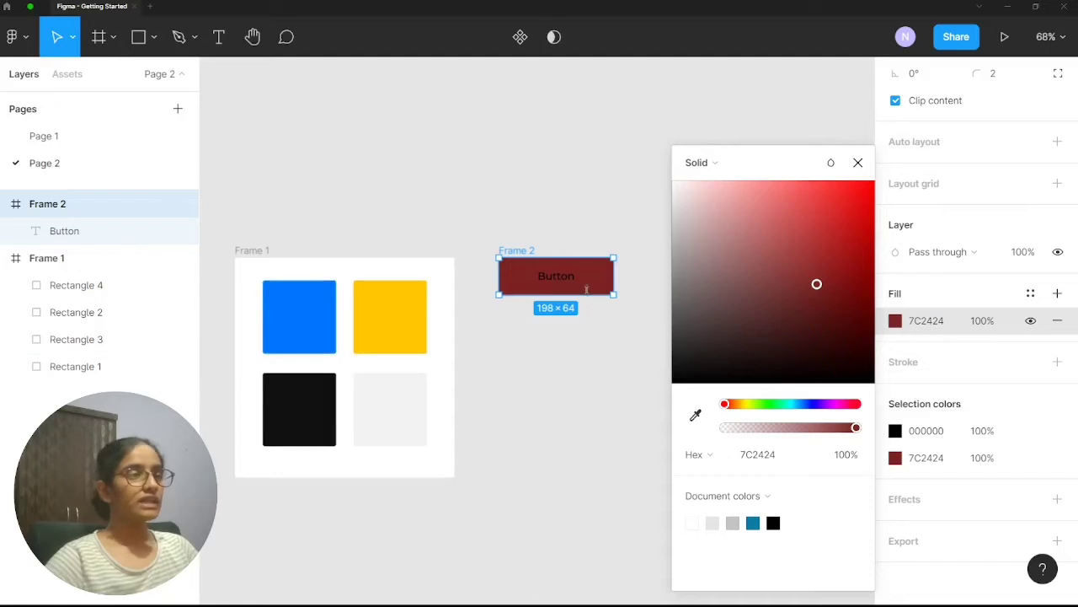
scroll(587, 292, "up", 2)
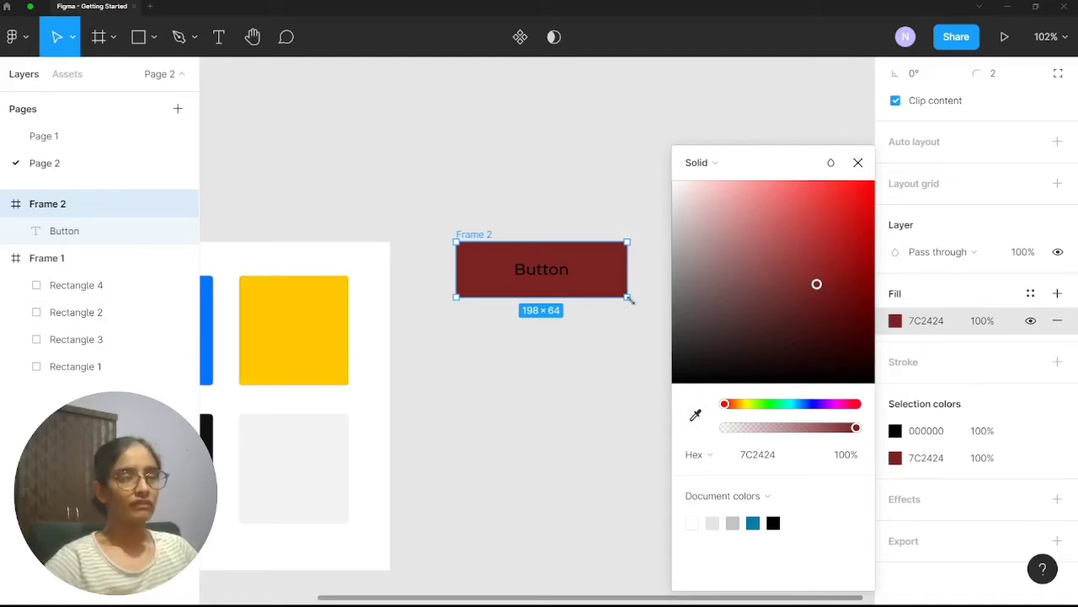
left_click(858, 162)
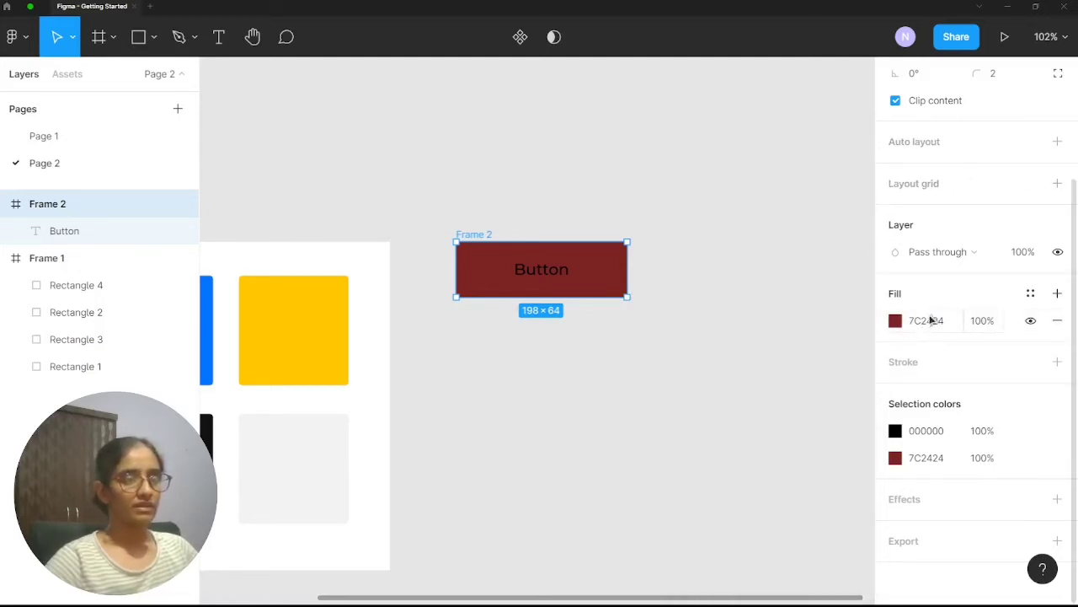
Apply the Brand/Blue color style to the button frame's fill and clear the selection
left_click(1030, 294)
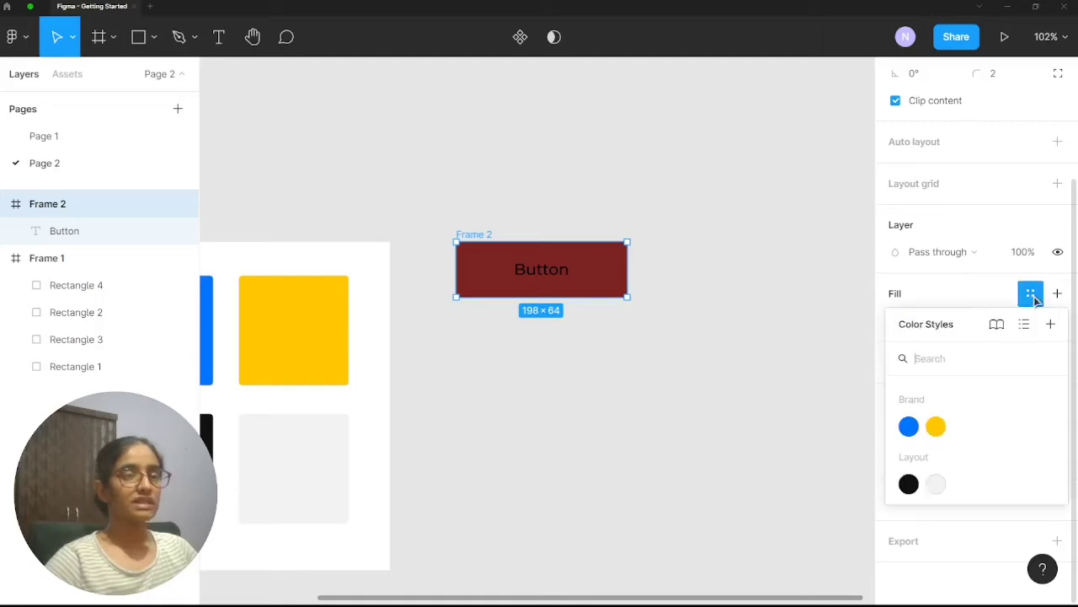
left_click(909, 427)
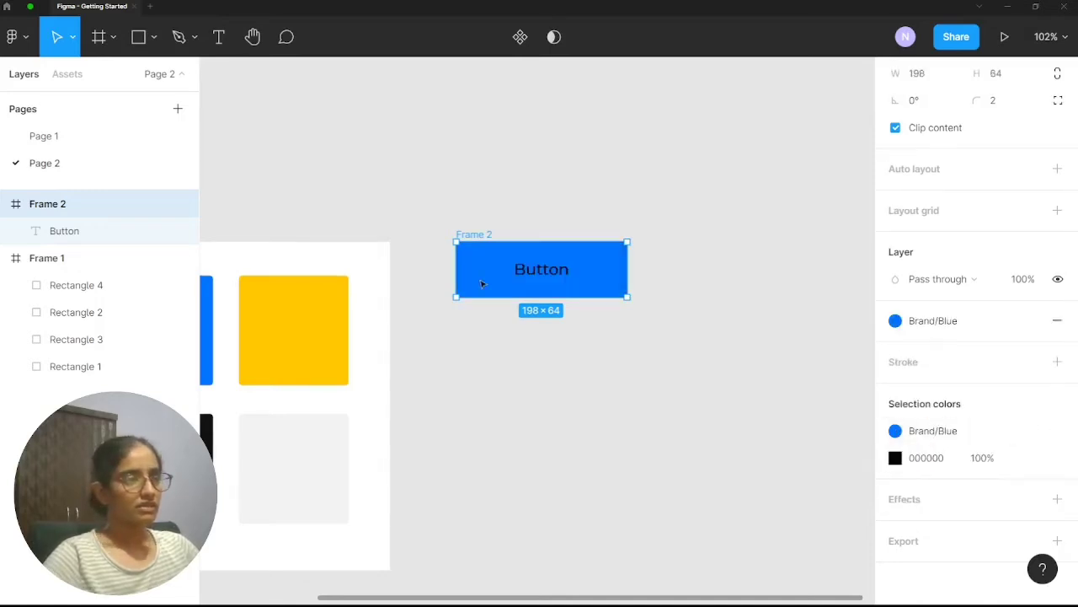
left_click(509, 199)
scroll(662, 270, "left", 2)
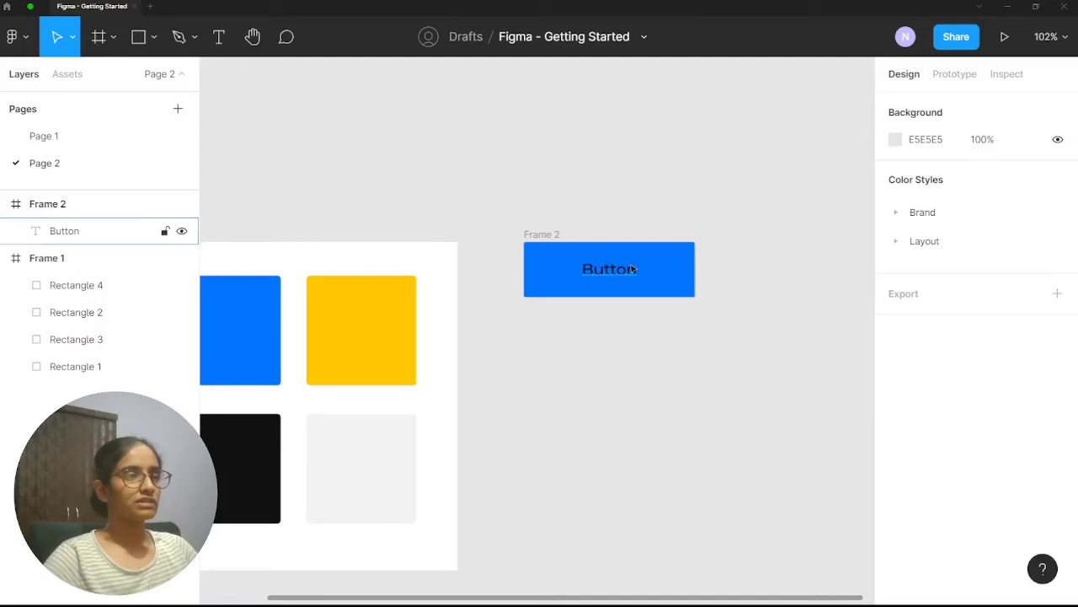
Apply the Layout/Light color style to the Button text and clear the selection
left_click(633, 269)
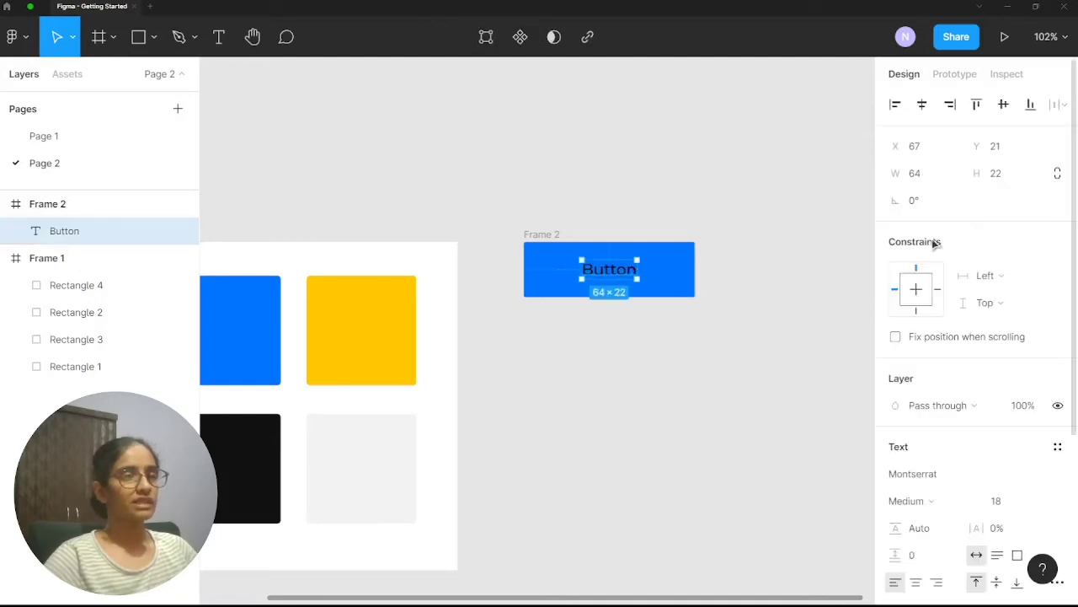
scroll(934, 243, "down", 3)
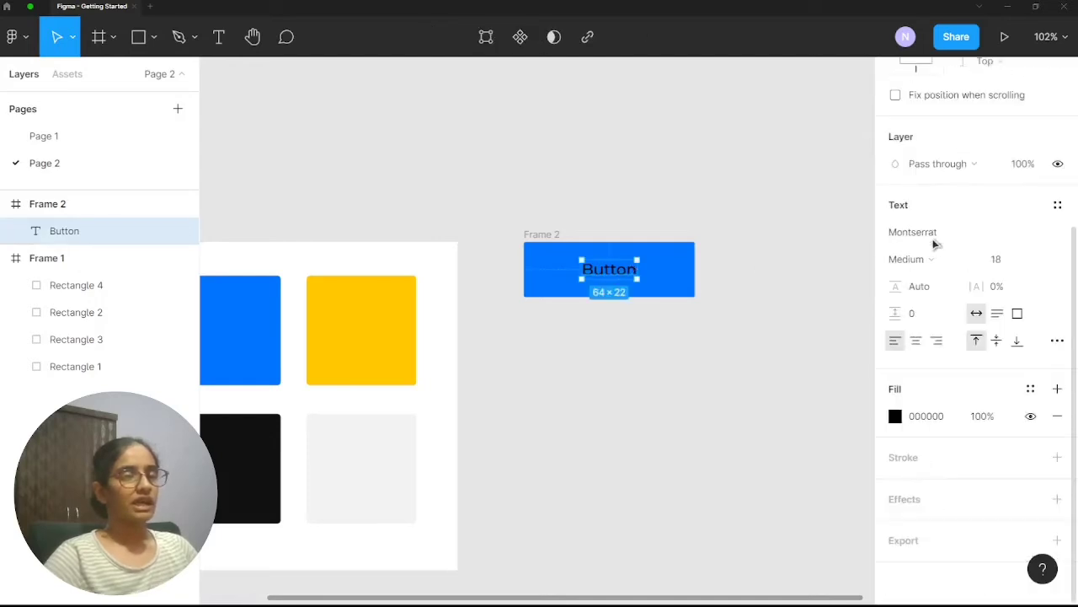
left_click(1030, 389)
left_click(937, 513)
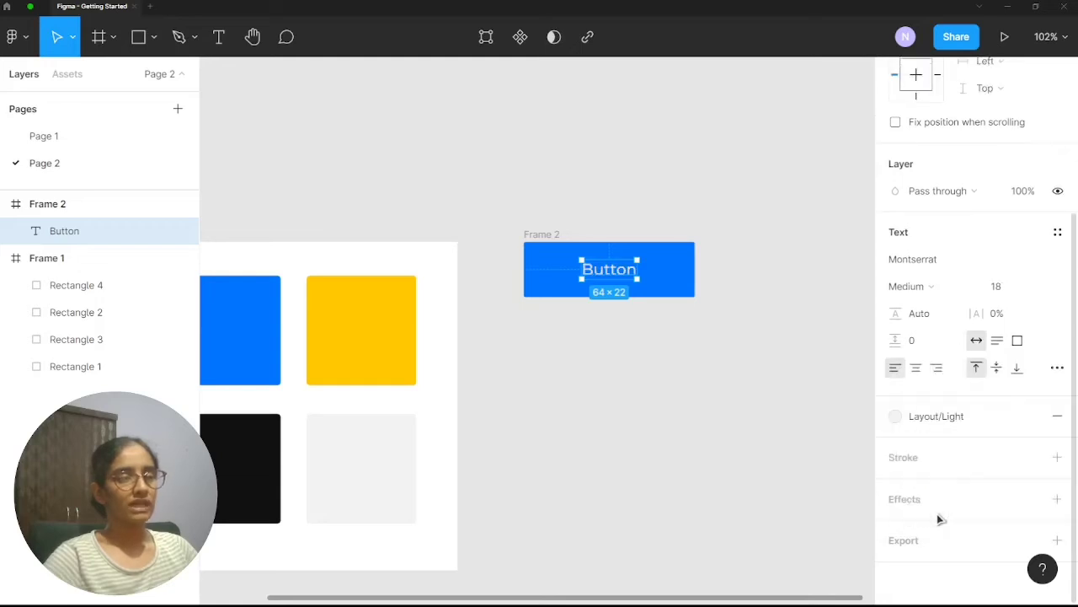
left_click(799, 377)
scroll(799, 377, "left", 3)
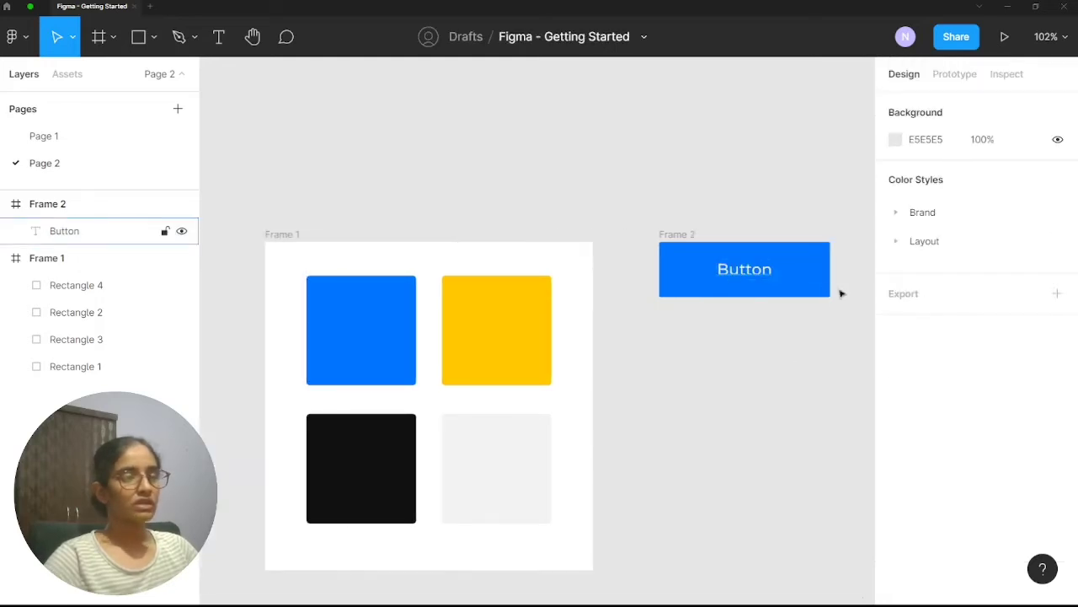
Move the button frame slightly closer to the swatch frame, keeping the top edges aligned
scroll(686, 177, "down", 2)
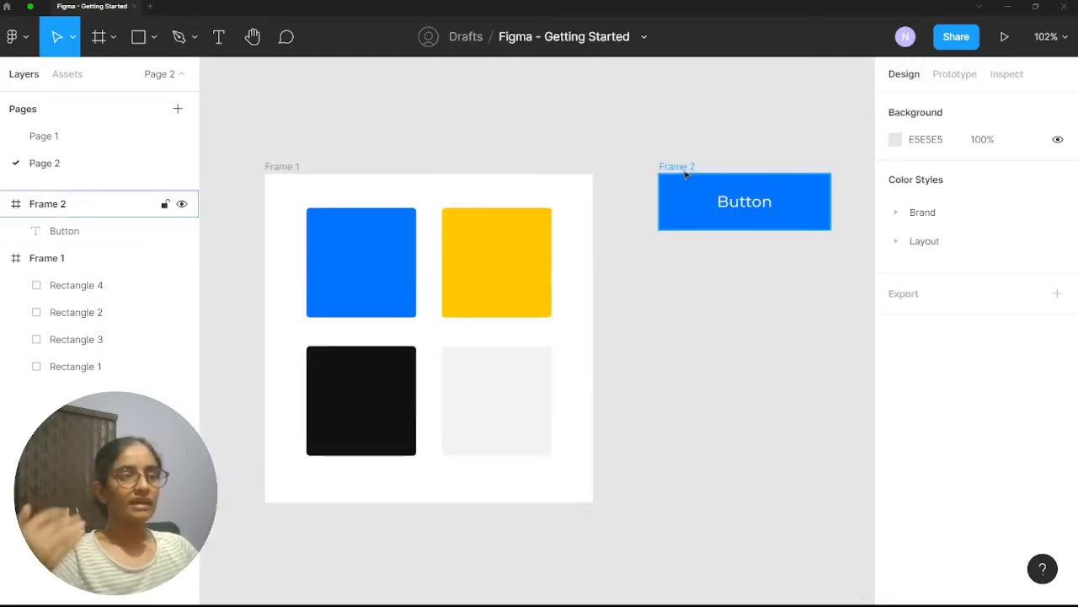
left_click_drag(679, 174, 655, 173)
left_click(696, 143)
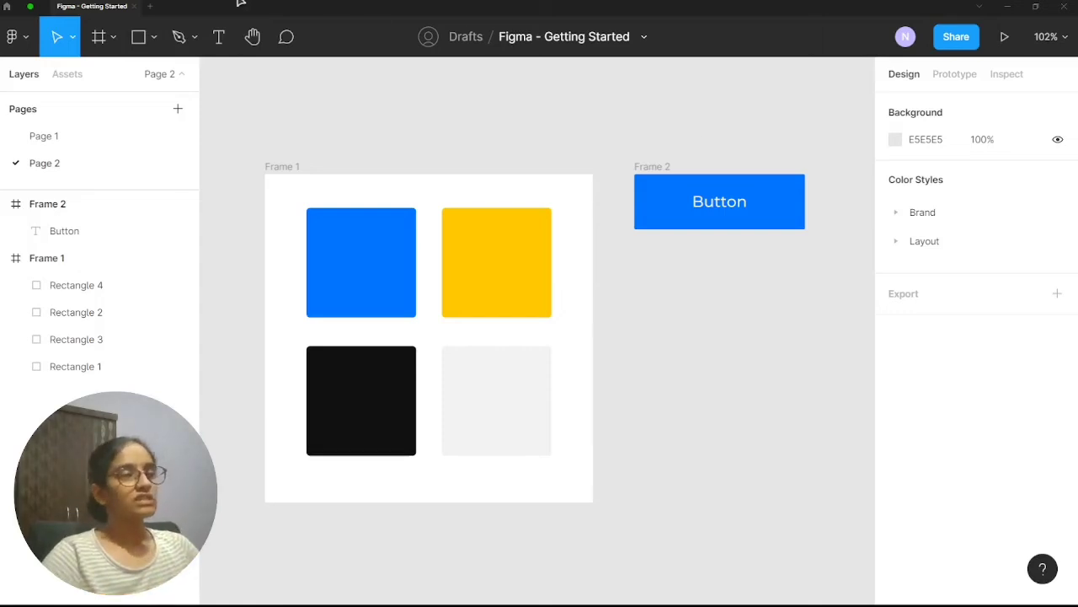
Edit the Blue color style in the Brand group, changing its color to the dark navy 002E64
left_click(373, 229)
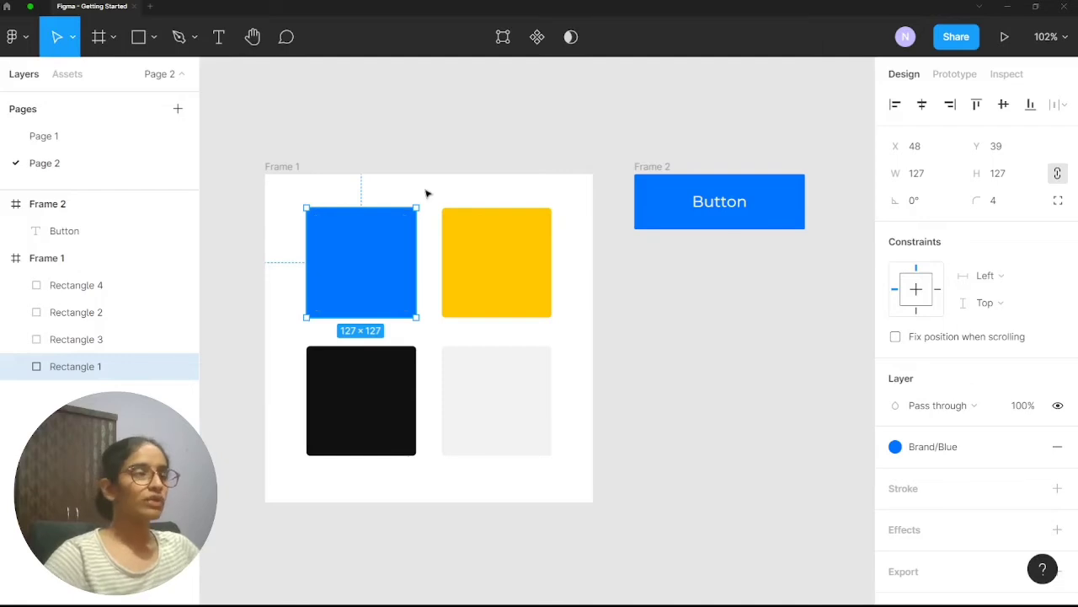
left_click(453, 169)
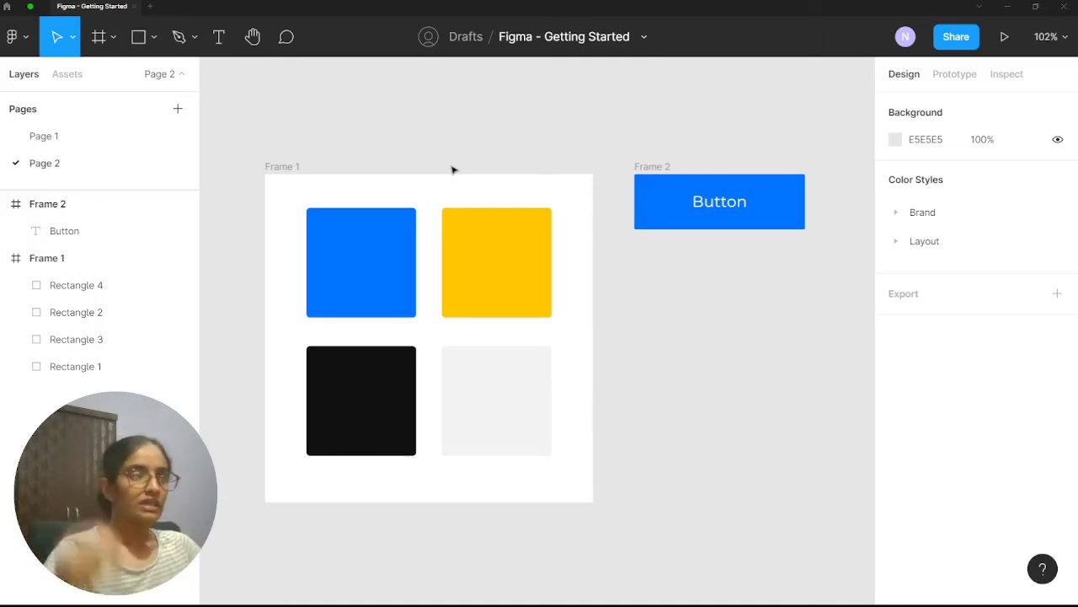
left_click(898, 213)
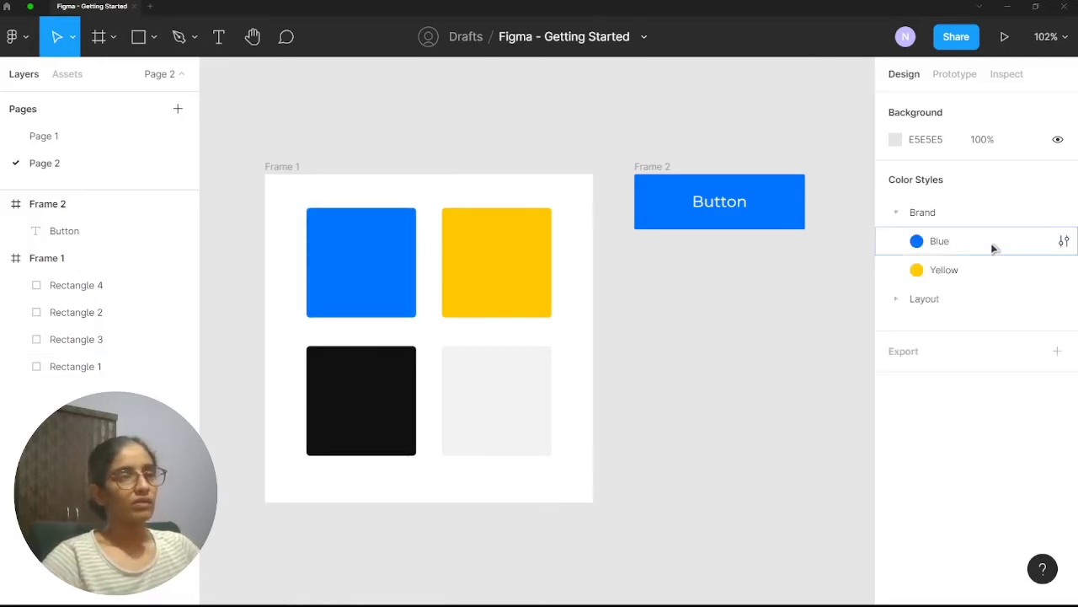
left_click(1064, 241)
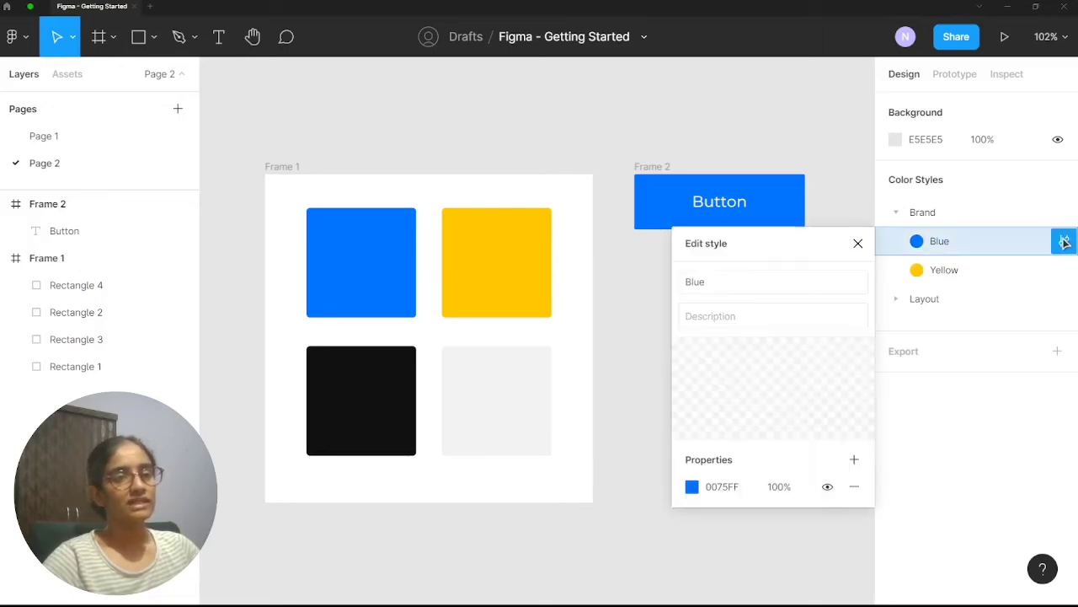
left_click(692, 487)
left_click_drag(637, 209, 712, 315)
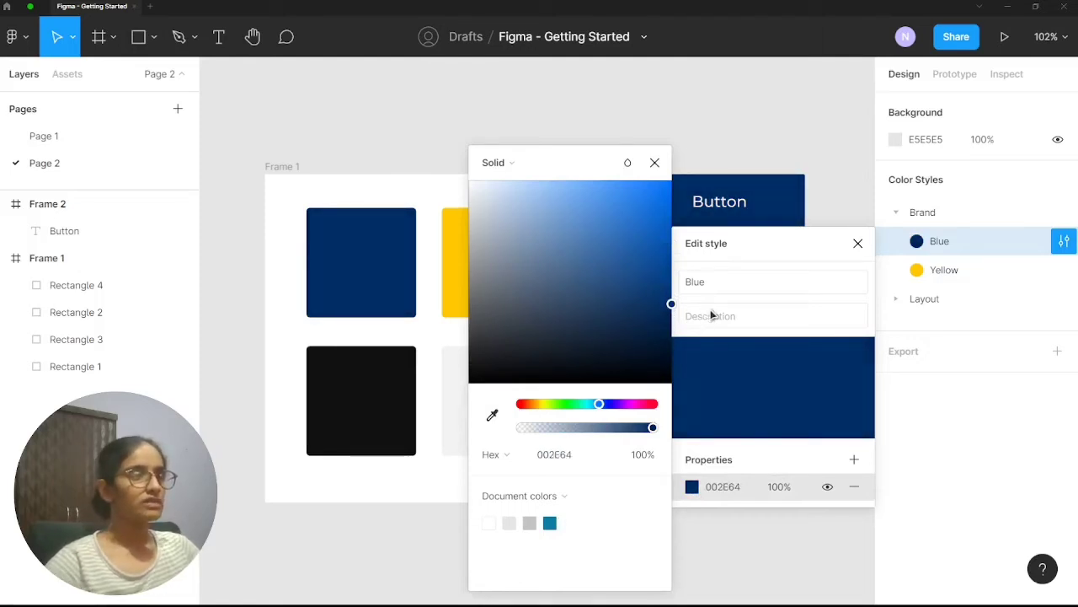
left_click(743, 136)
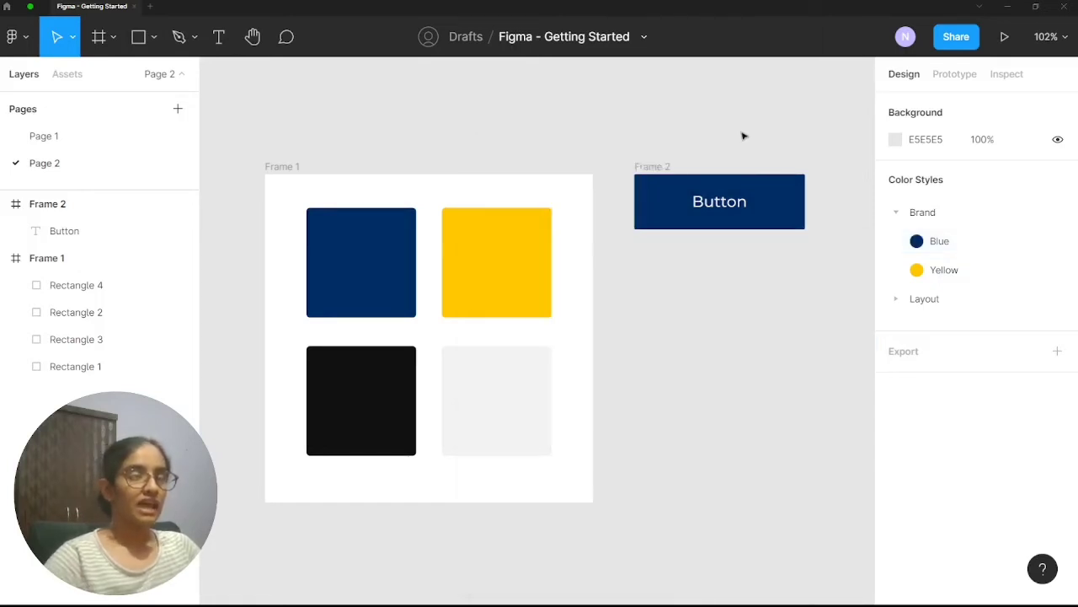
Check which fill color style is applied to the blue swatch and to the button frame
left_click(343, 229)
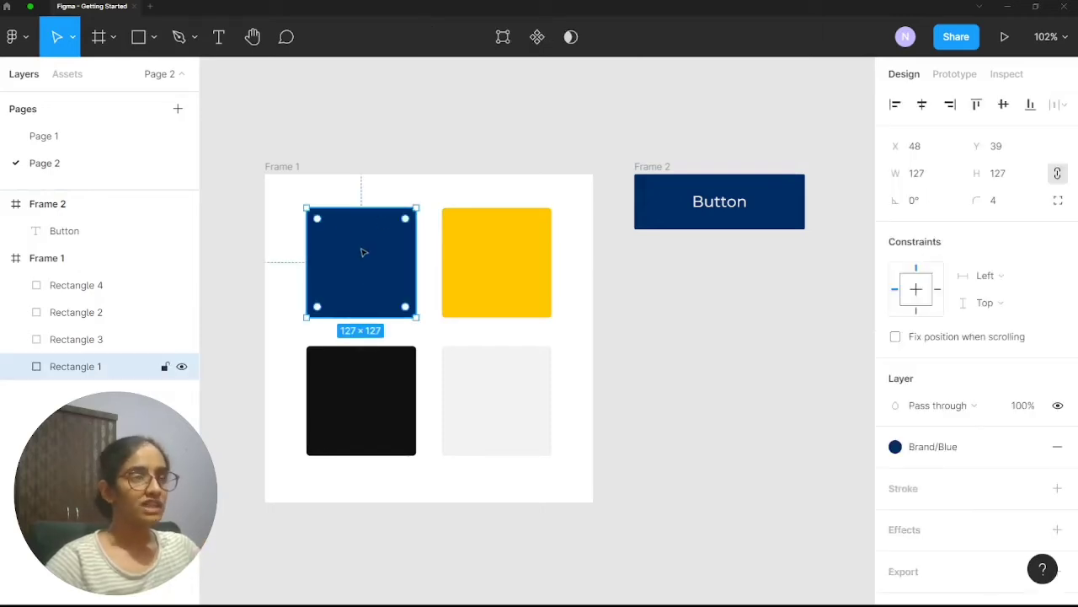
left_click(617, 110)
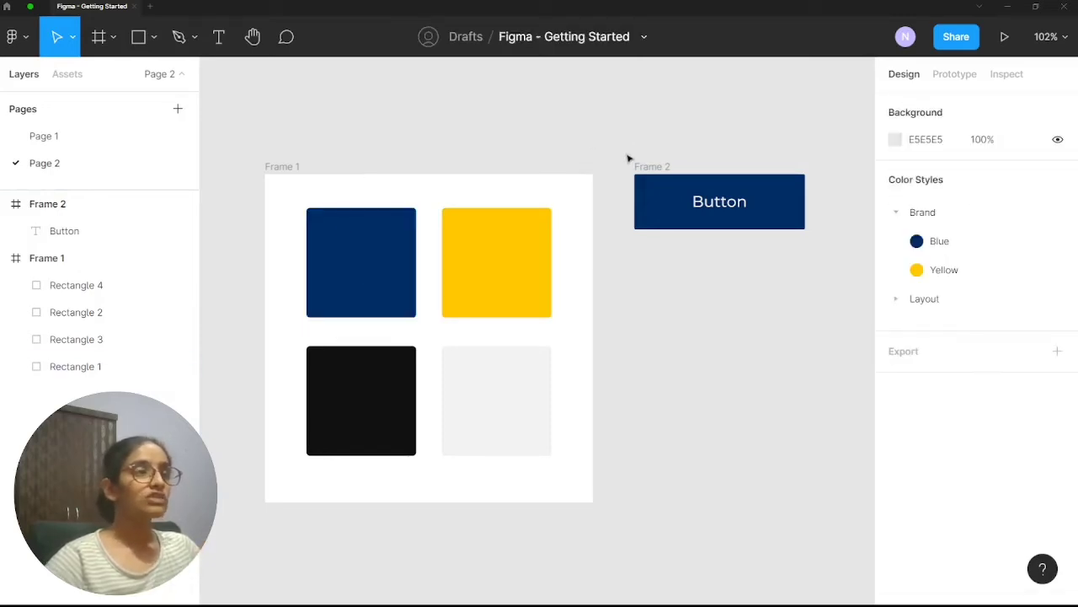
left_click_drag(622, 152, 835, 258)
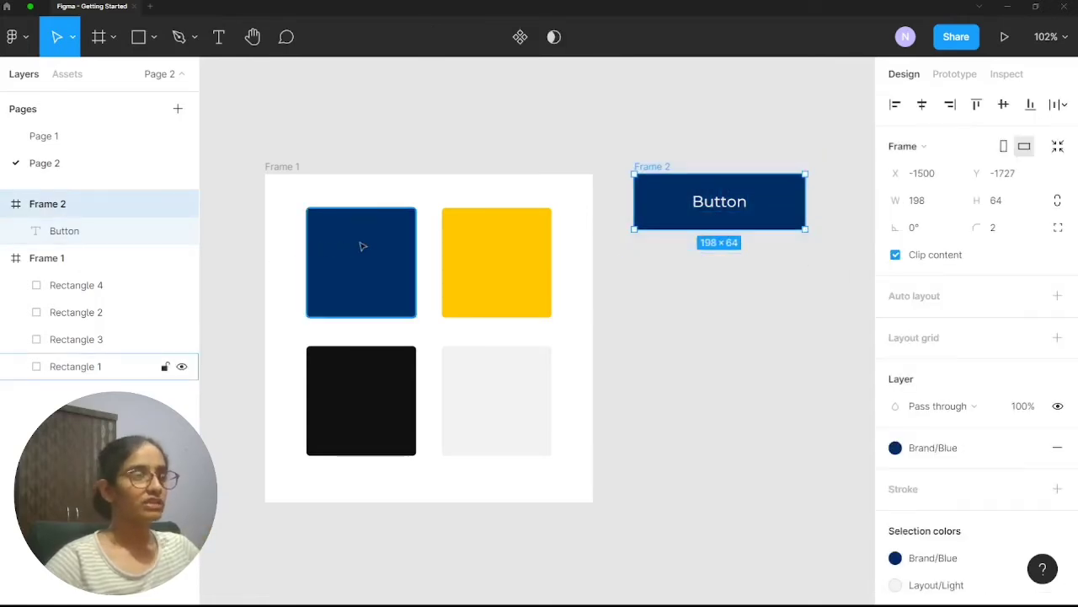
left_click(618, 177)
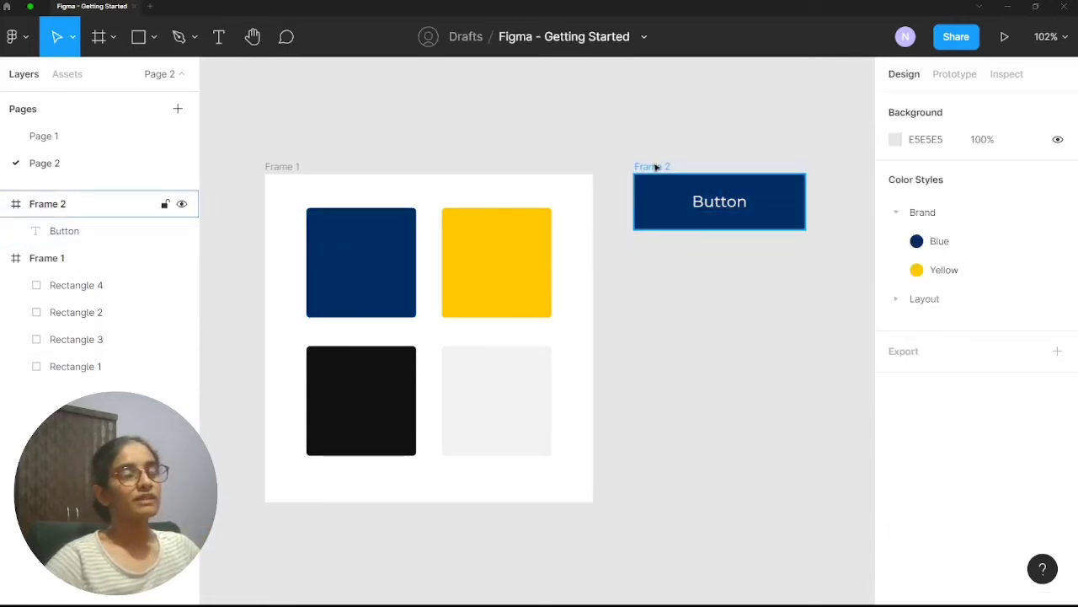
left_click(656, 168)
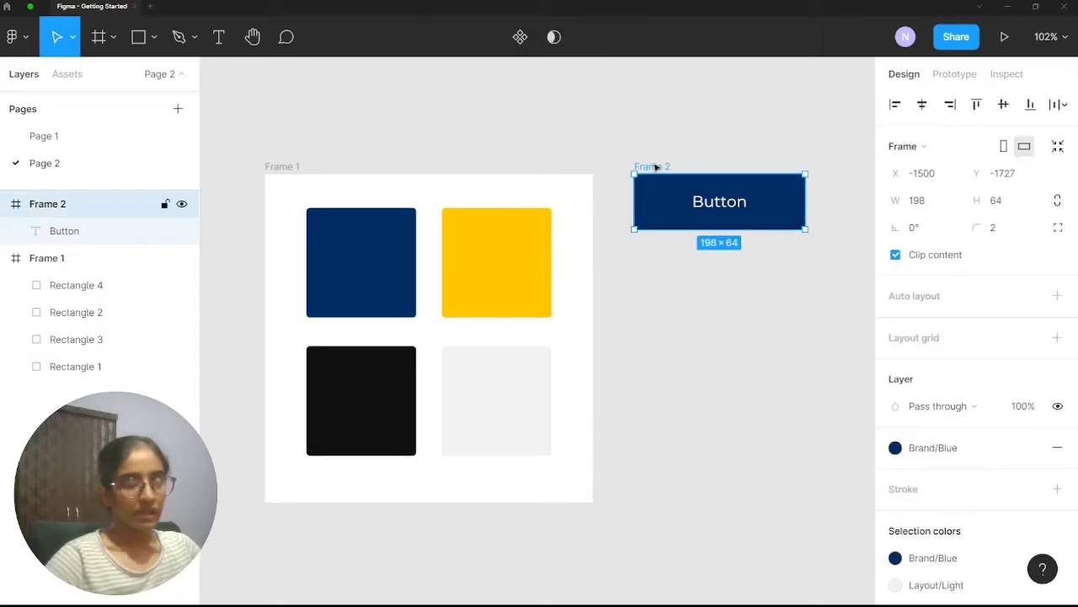
mouse_move(656, 168)
left_mouse_down()
mouse_move(665, 174)
mouse_move(658, 168)
left_mouse_up()
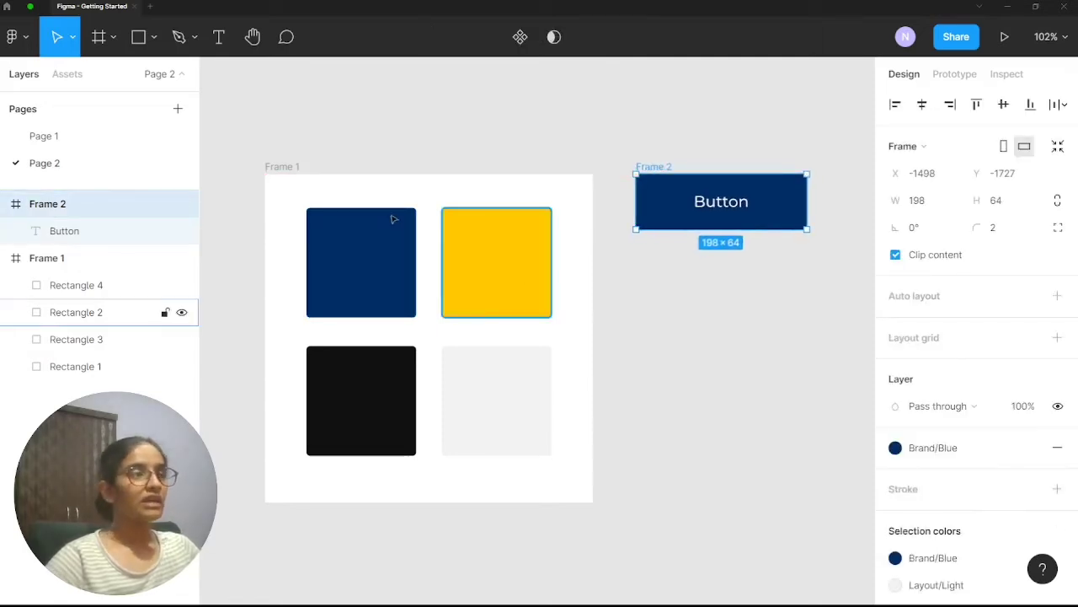
left_click(367, 252)
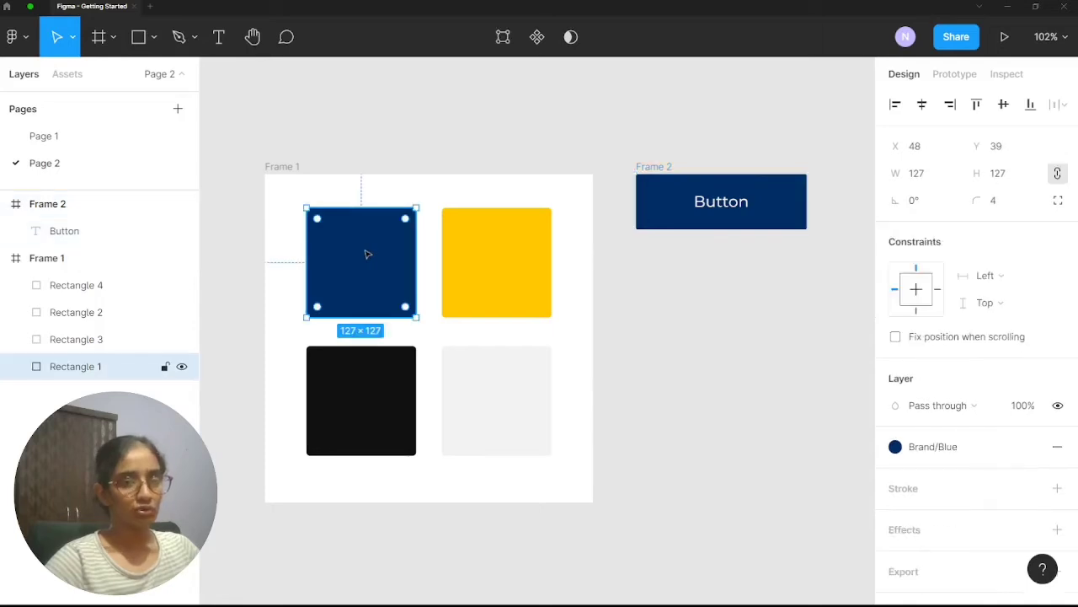
Reselect the blue swatch and the button frame to compare their fills, and clear the selection
left_click(616, 155)
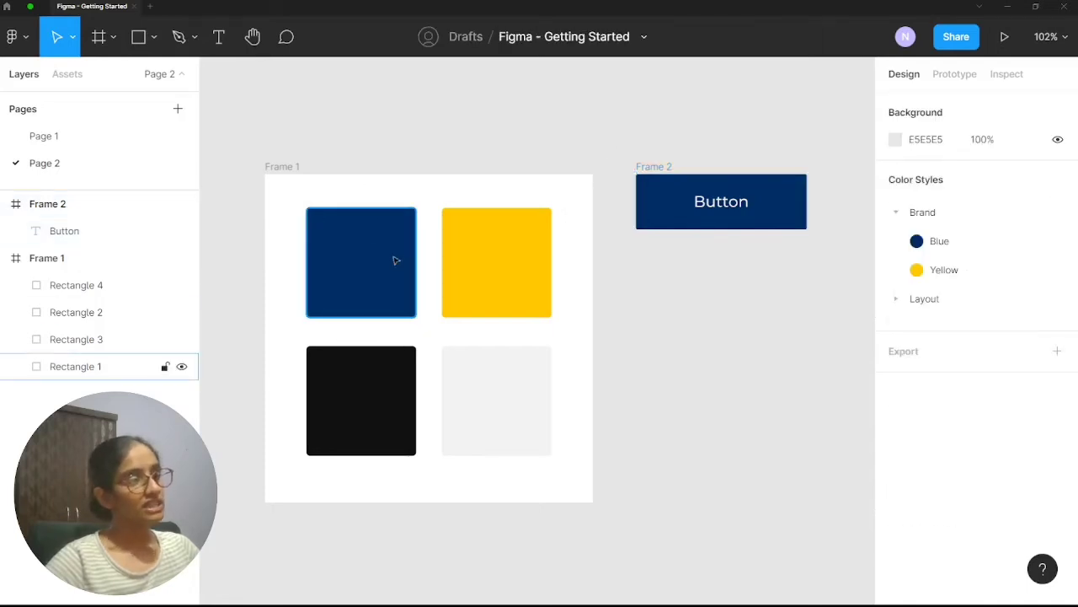
left_click(363, 246)
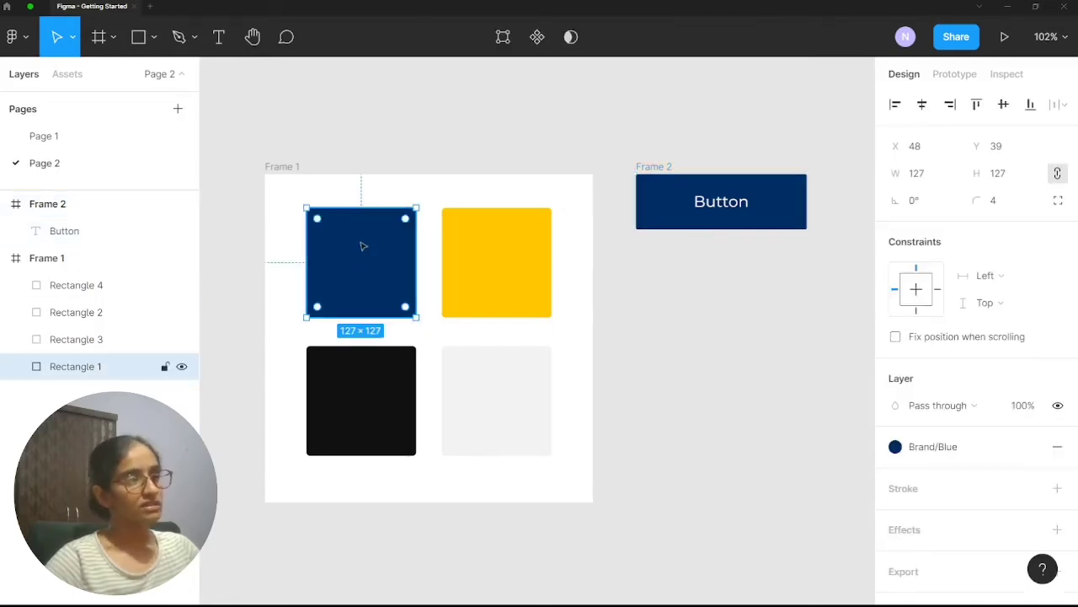
left_click(657, 168)
left_click(702, 120)
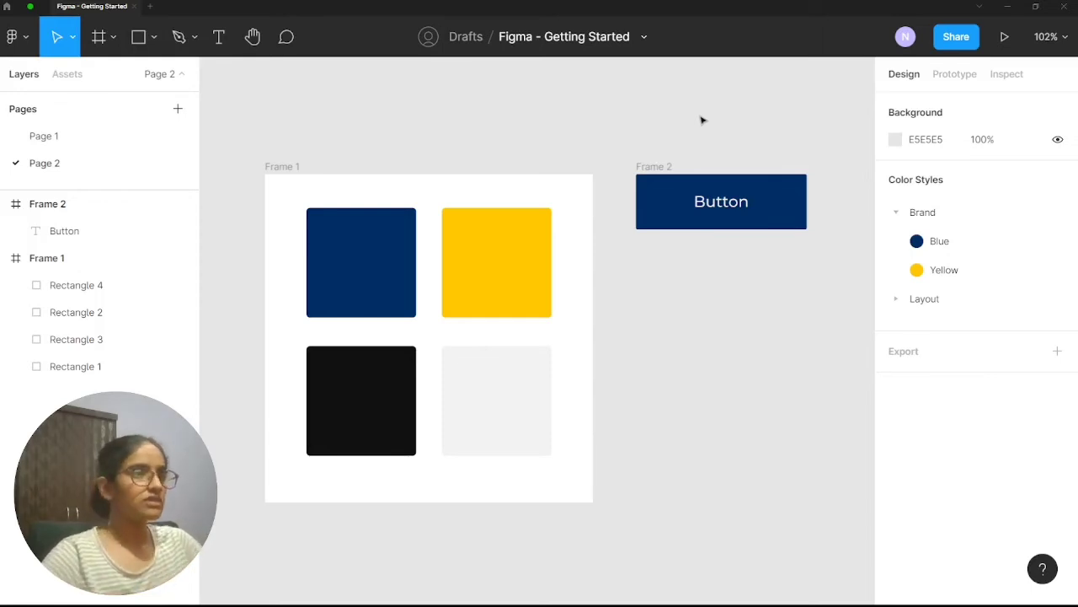
Add a text layer reading "Body Text" just below the button frame, aligned with its left edge
scroll(609, 104, "right", 3)
scroll(521, 139, "down", 2)
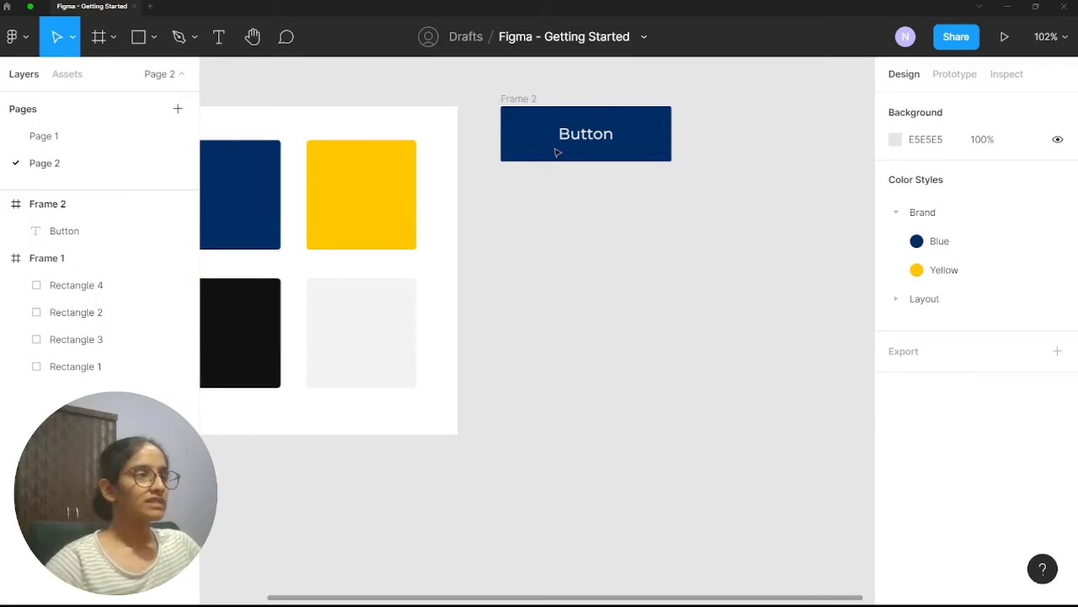
scroll(556, 152, "up", 2)
scroll(537, 147, "right", 3)
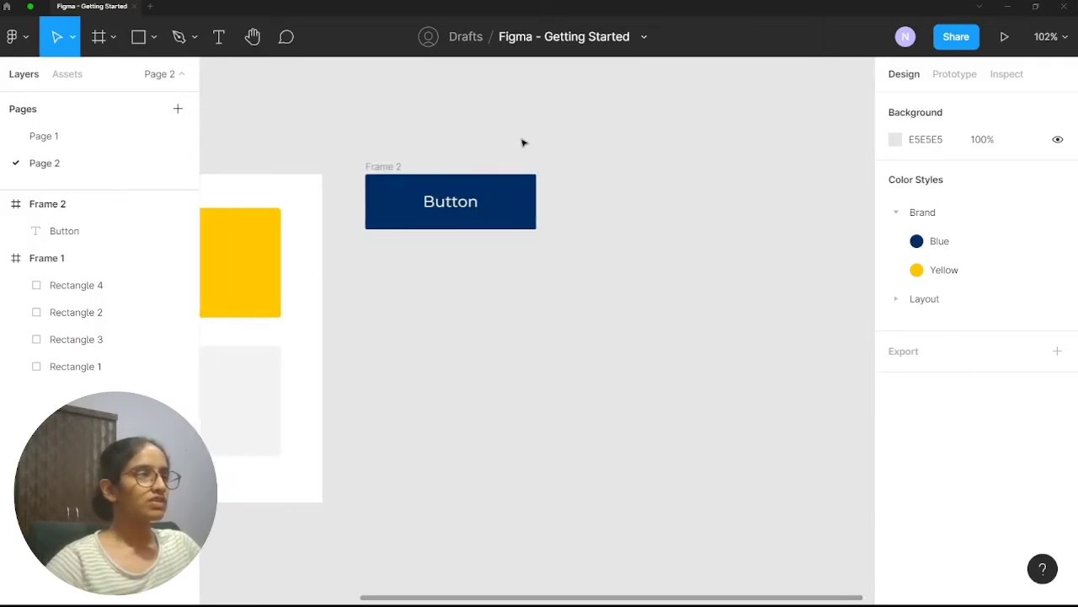
left_click(218, 41)
left_click(365, 259)
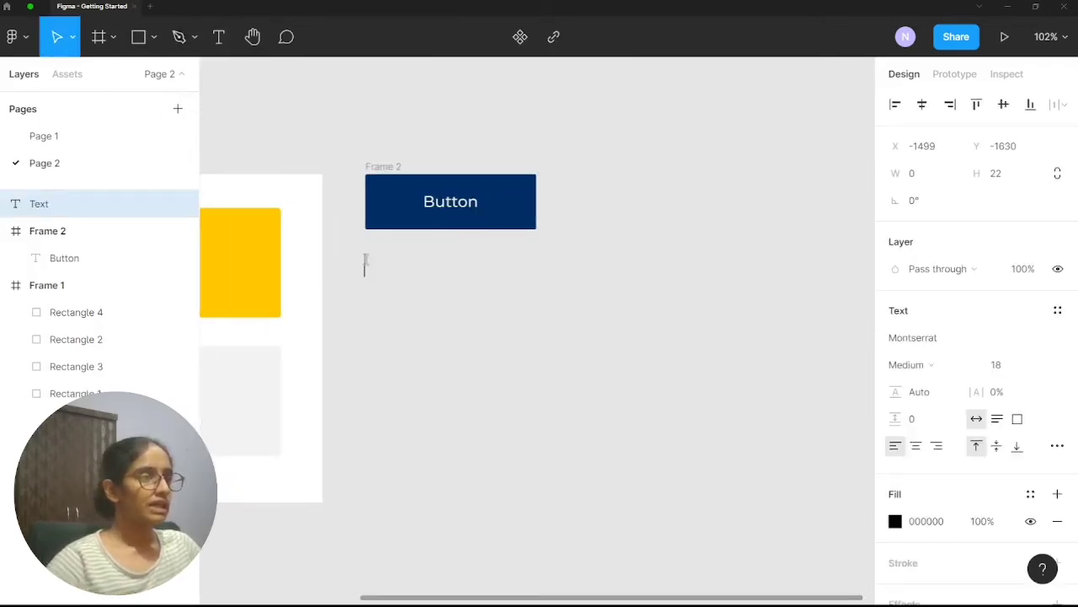
type("Body Text")
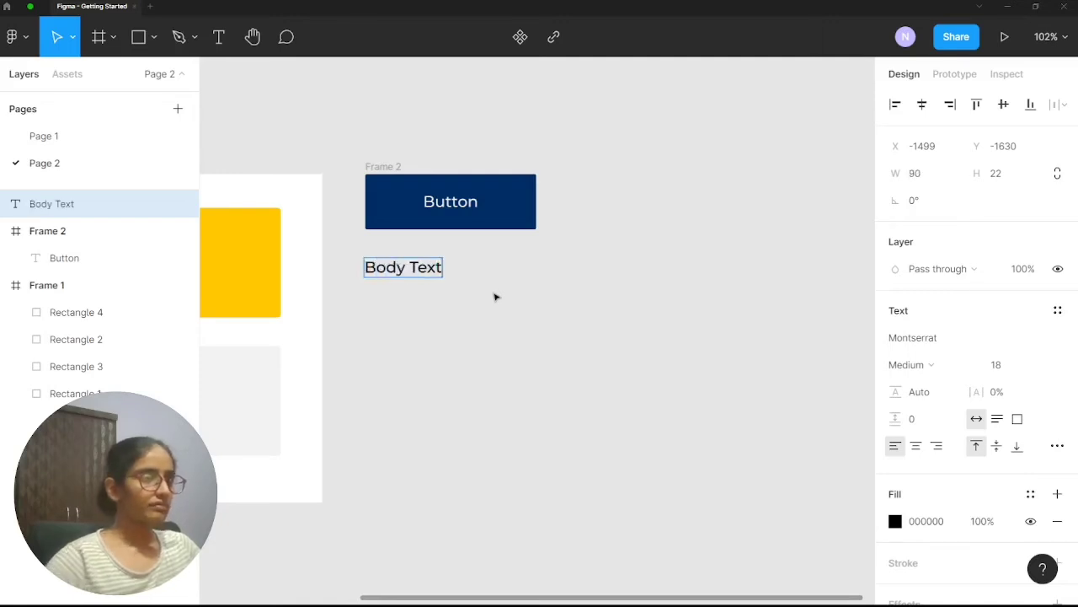
key("Escape")
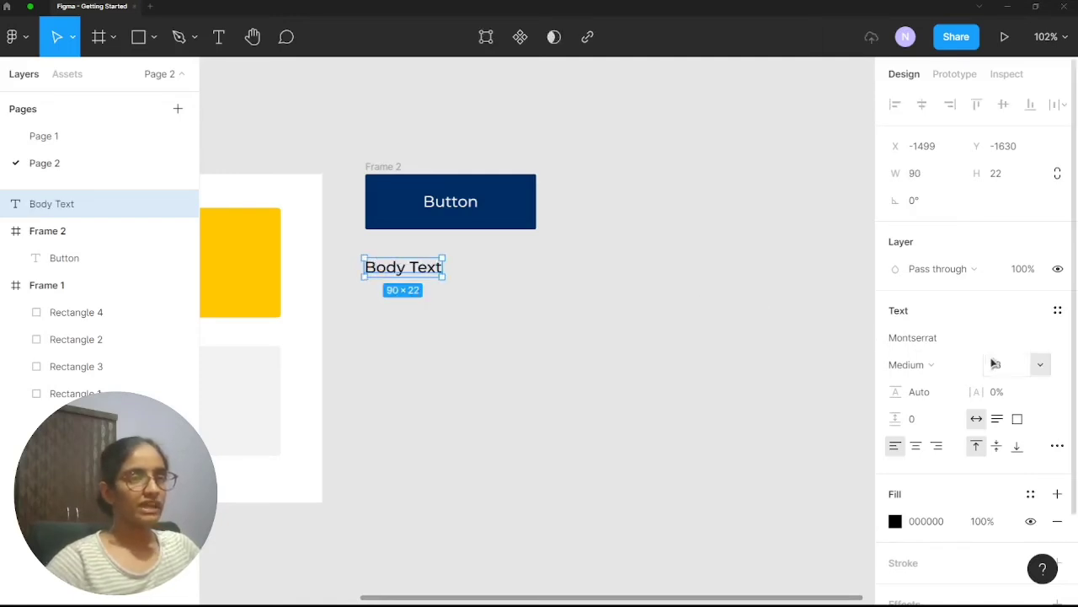
Keep the Body Text layer at Medium weight and set its resizing to auto height
left_click(933, 366)
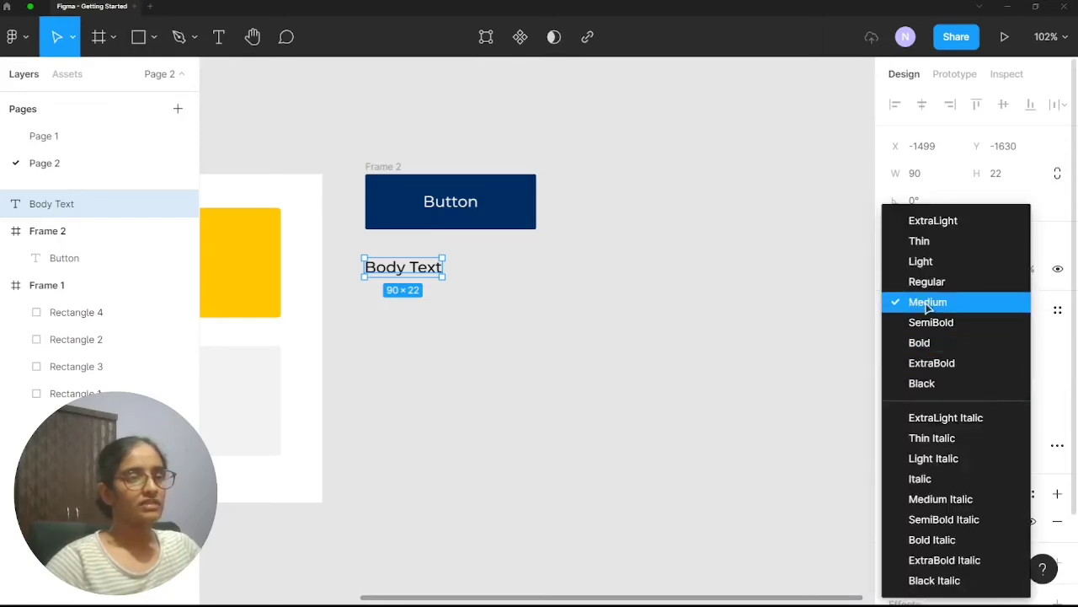
left_click(927, 302)
scroll(638, 325, "left", 2)
scroll(516, 311, "up", 4)
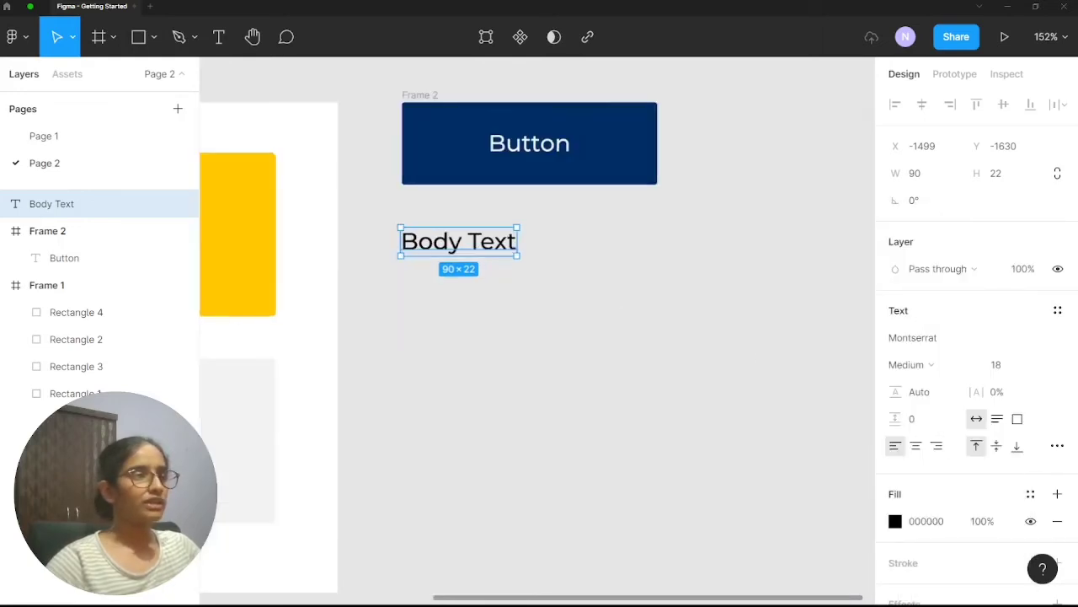
left_click(997, 419)
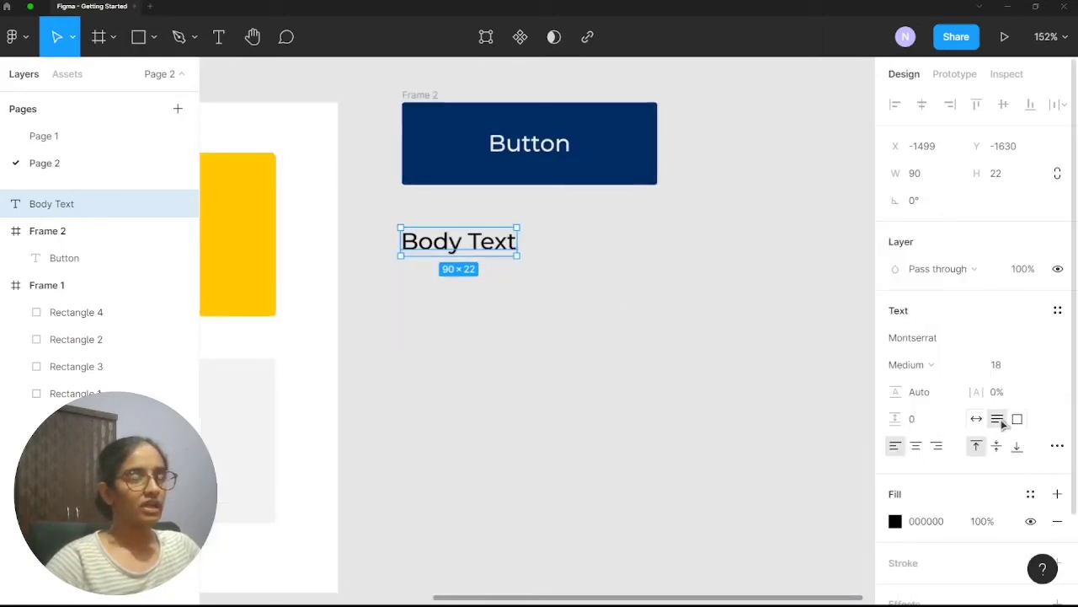
left_click(544, 282)
Duplicate the Body Text layer, place the copy directly below it and change its text to "Subtitle"
scroll(486, 219, "down", 2)
left_click(450, 165)
key("ctrl+d")
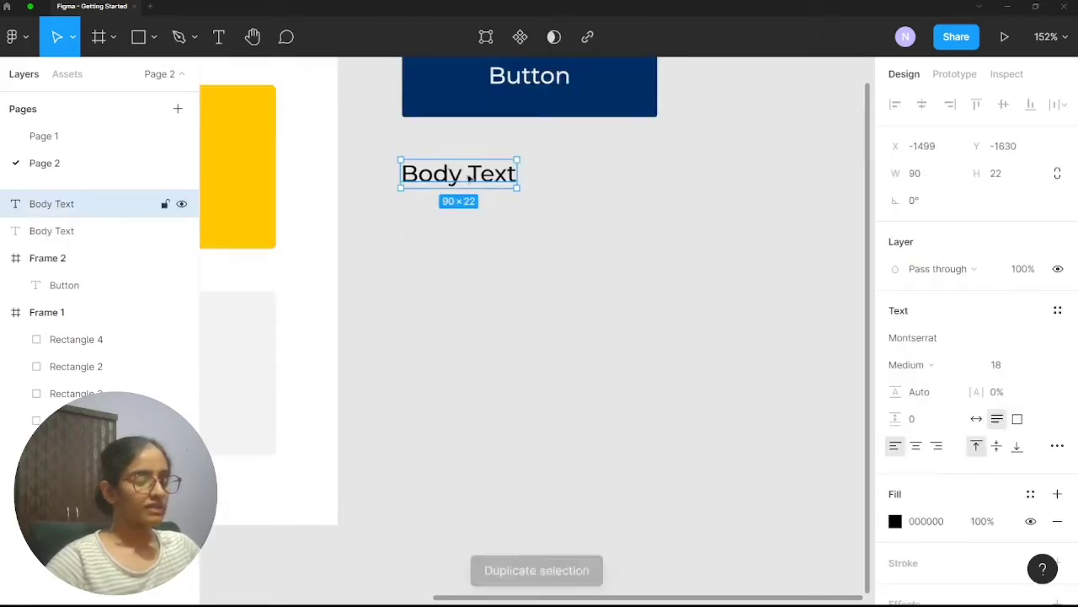
left_click_drag(452, 168, 476, 224)
double_click(476, 224)
type("Subtitle")
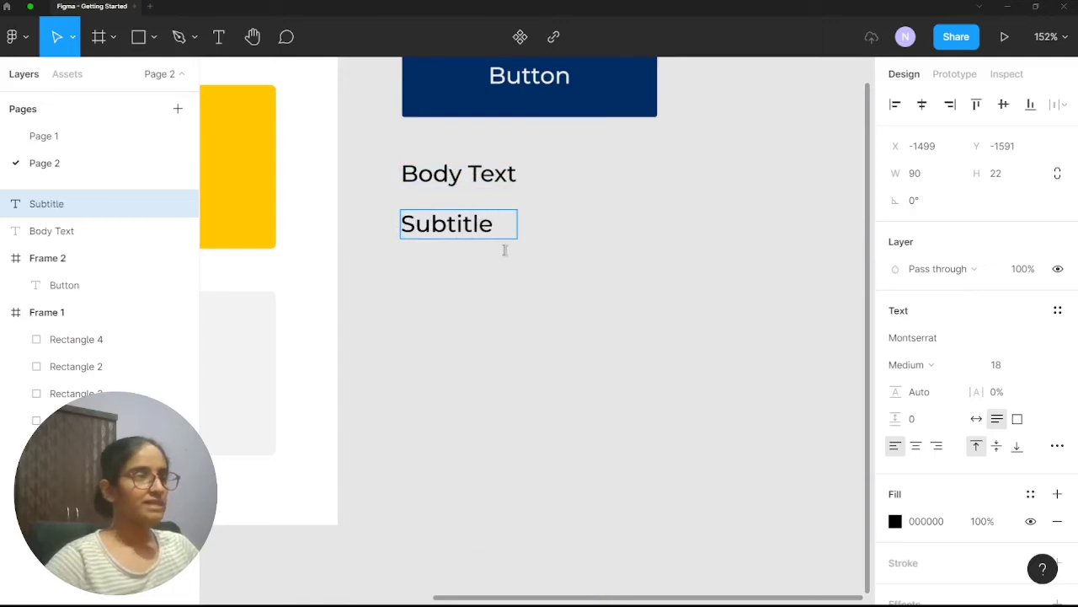
key("Escape")
Format the Subtitle text with size 32, auto width resizing and SemiBold weight
left_click(1008, 372)
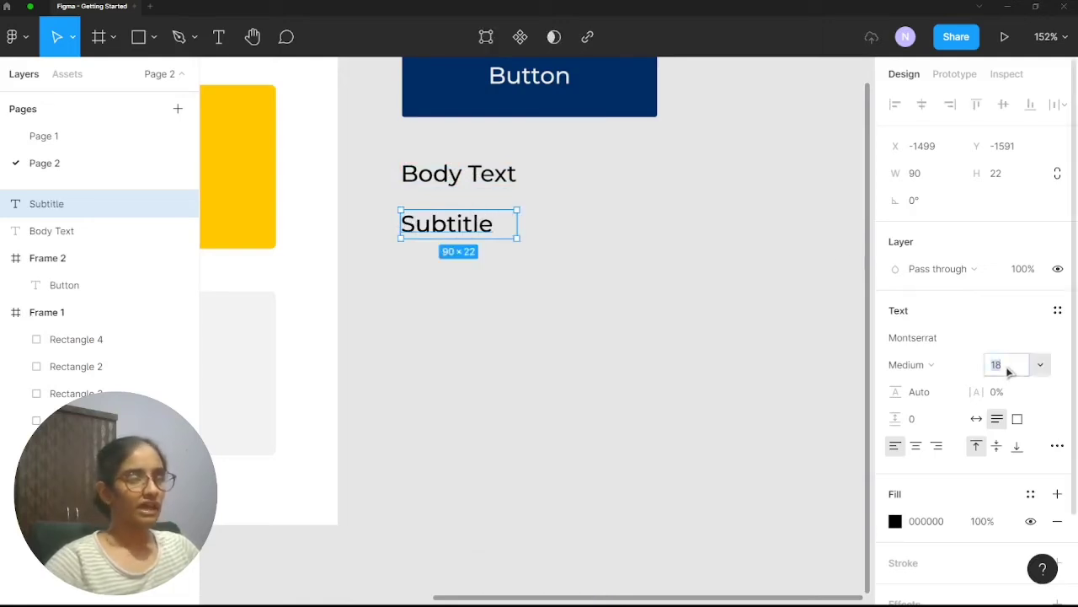
type("32")
key("Return")
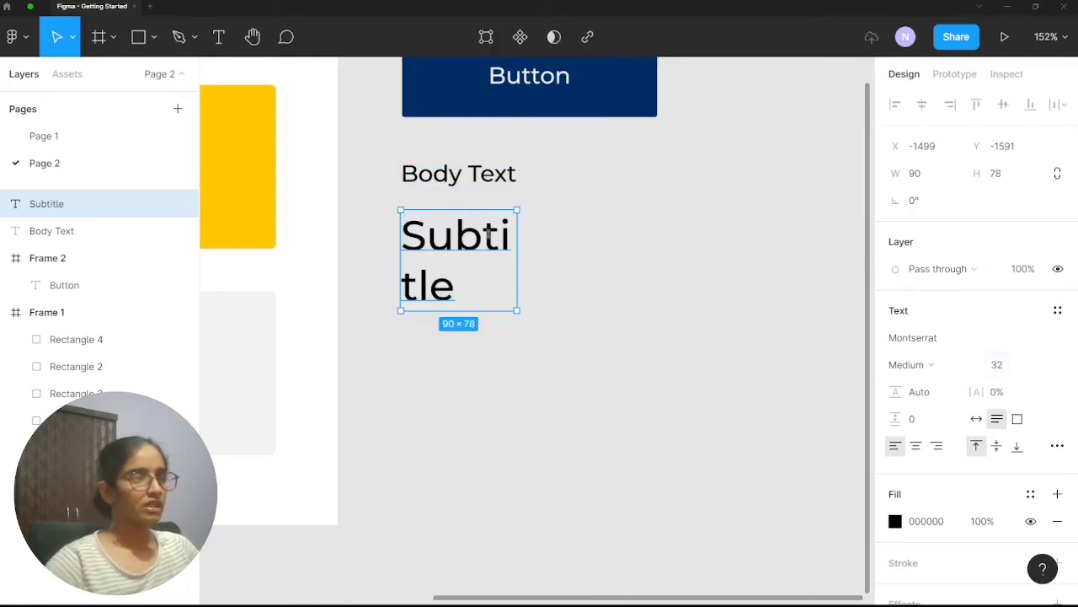
left_click(972, 417)
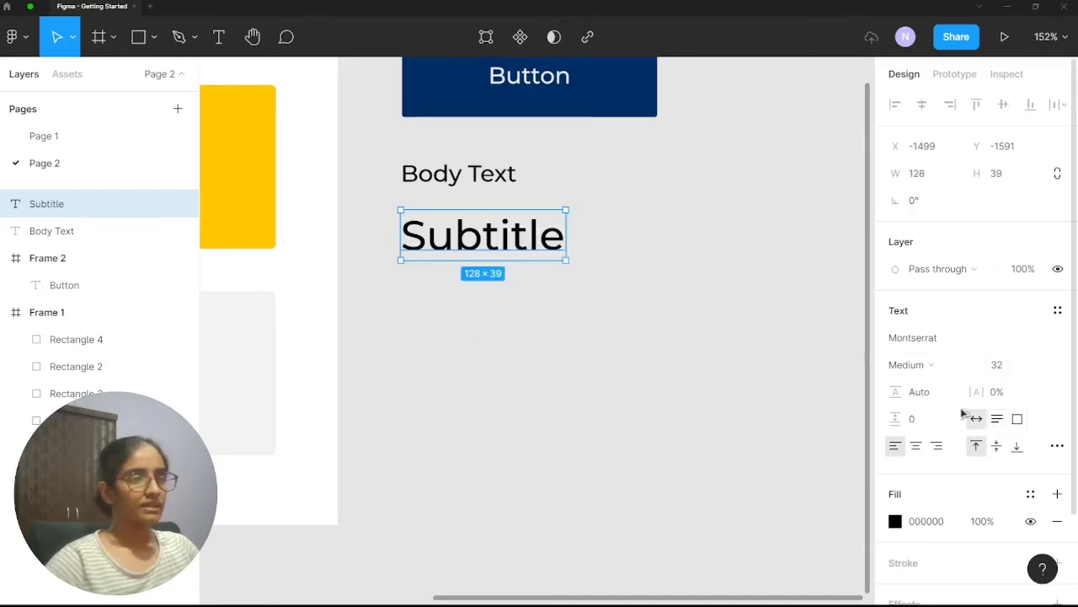
left_click(915, 365)
left_click(931, 323)
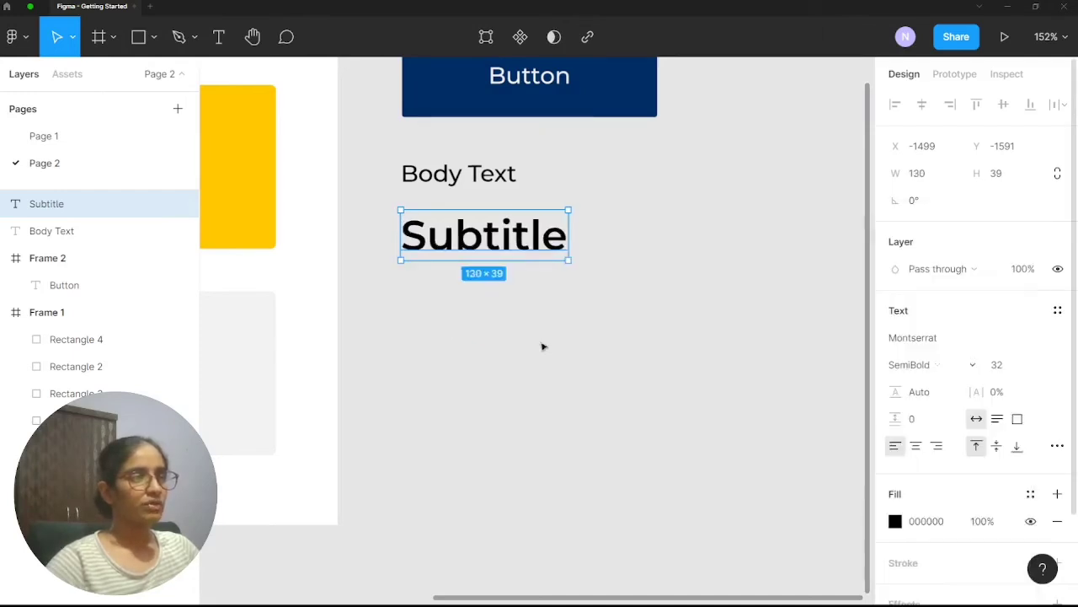
left_click(541, 344)
Duplicate the Subtitle layer, place the copy directly below it and change its text to "Header-1"
left_click(489, 226)
key("ctrl+d")
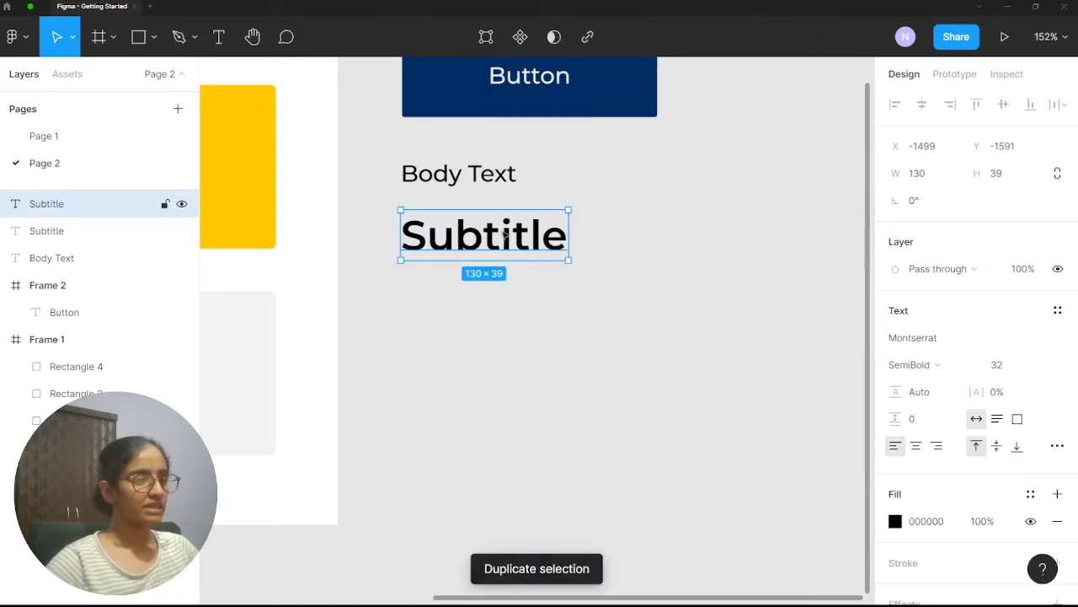
left_click_drag(489, 226, 512, 323)
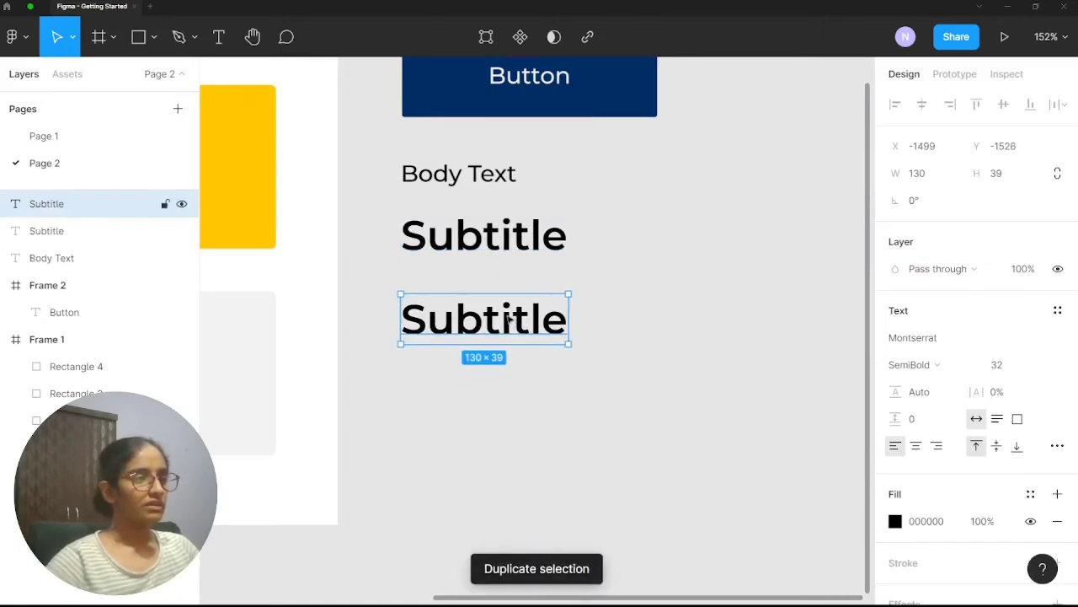
double_click(511, 321)
type("Header-1")
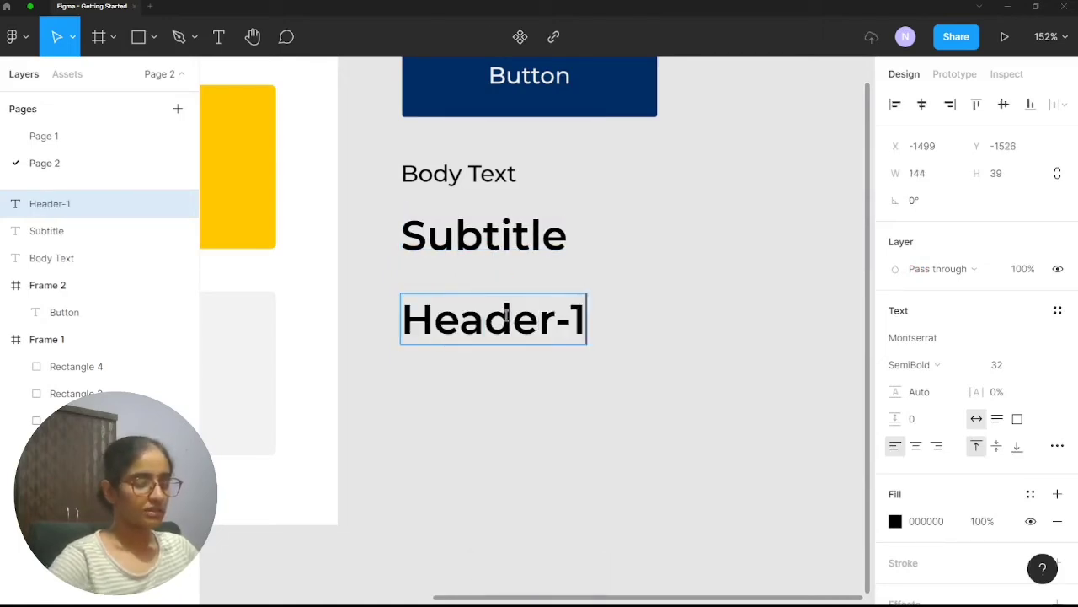
key("Escape")
Set the Header-1 text to size 48 and Bold weight, and move it slightly closer to the Subtitle
left_click(1015, 366)
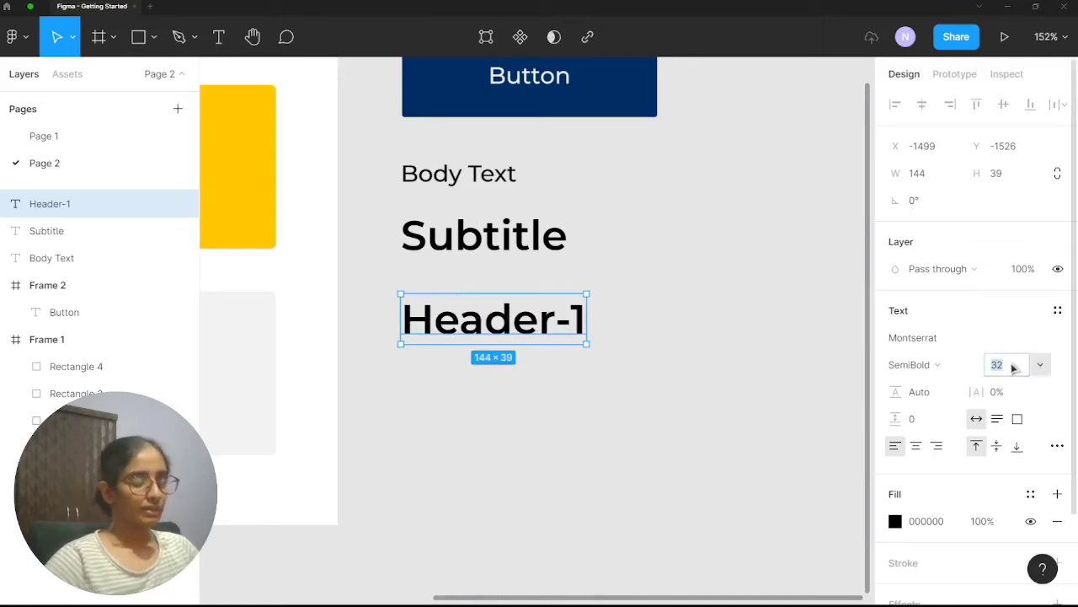
key("Return")
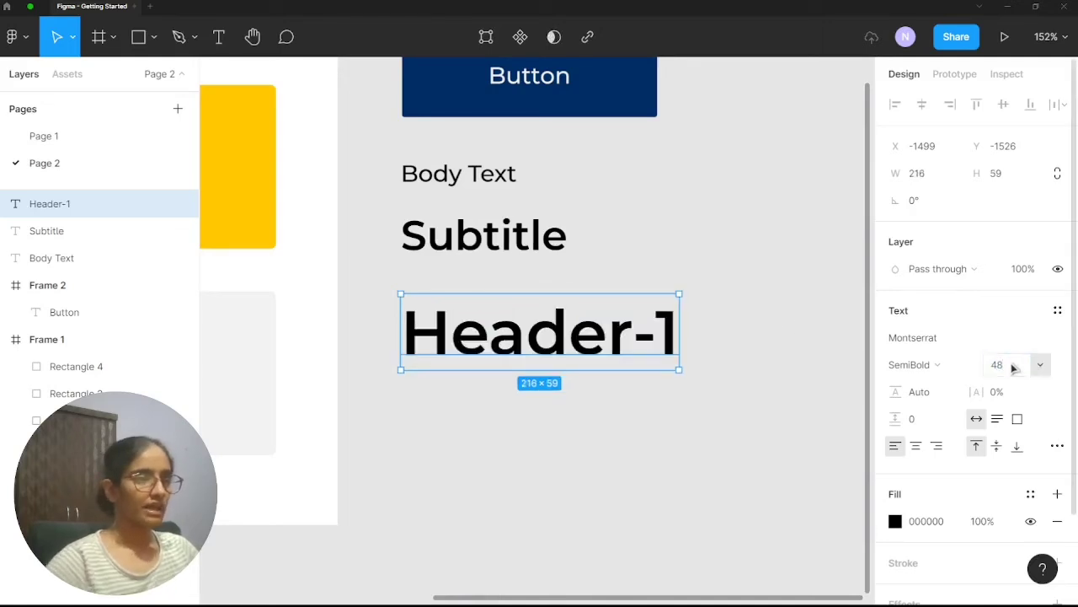
left_click(959, 364)
left_click(944, 342)
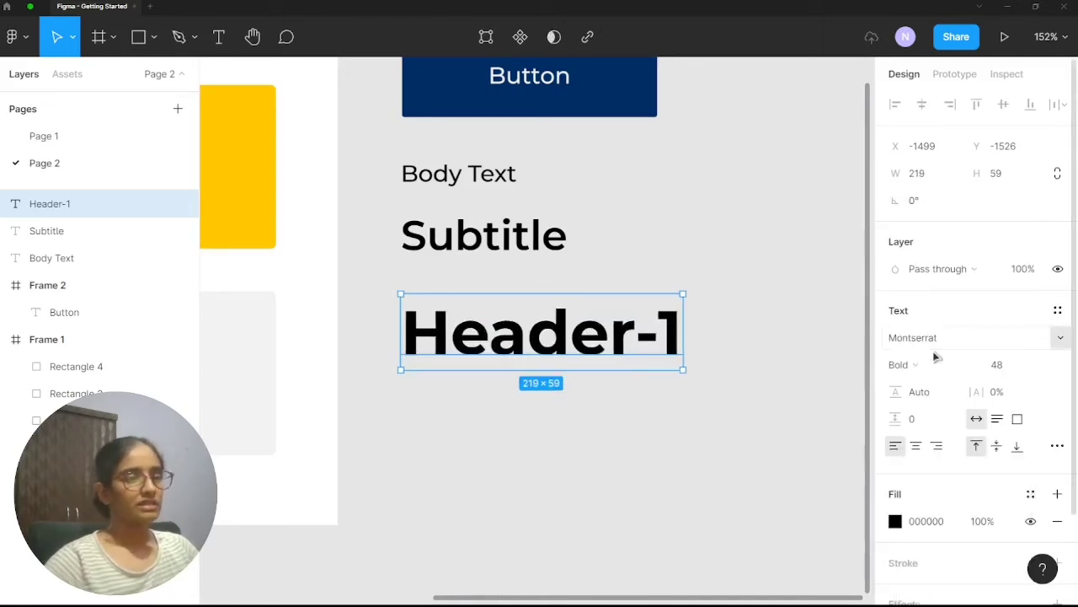
left_click_drag(572, 343, 571, 329)
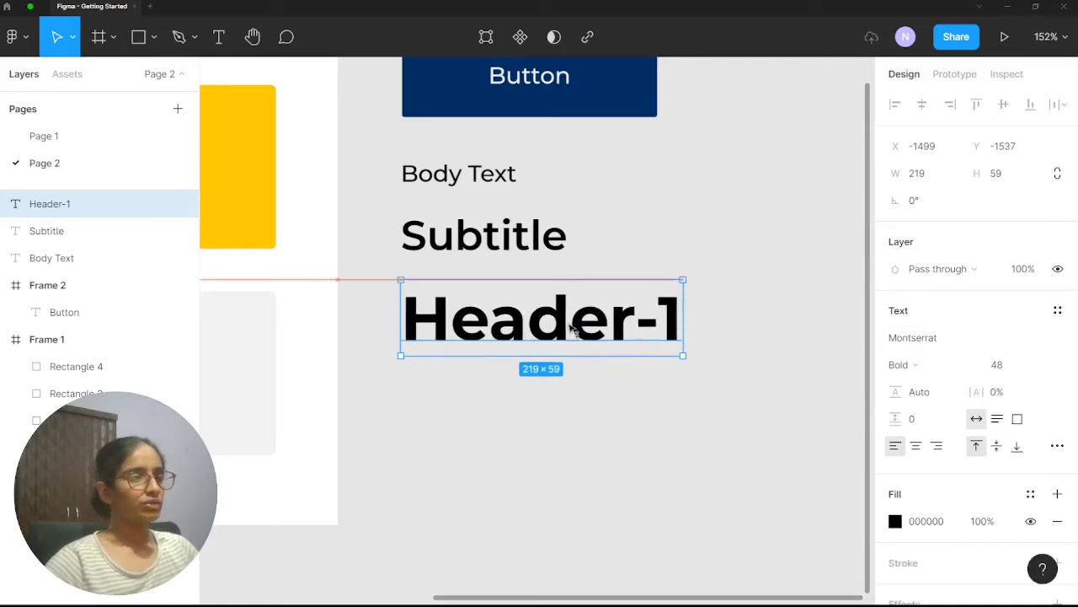
left_click(718, 274)
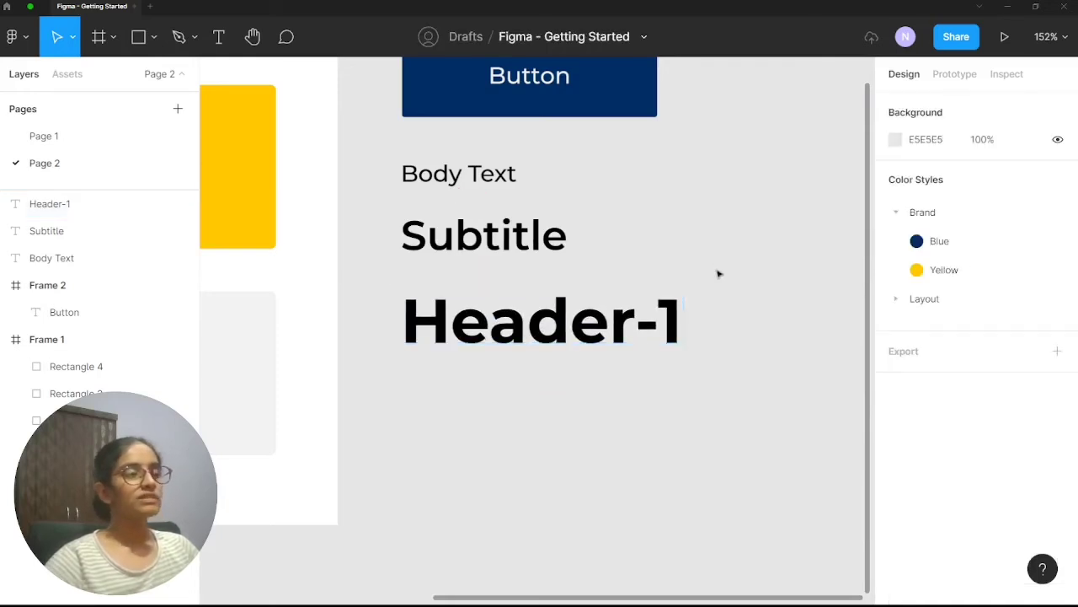
Adjust the Subtitle's vertical position to about Y -1587, between Body Text and Header-1
scroll(719, 274, "up", 2)
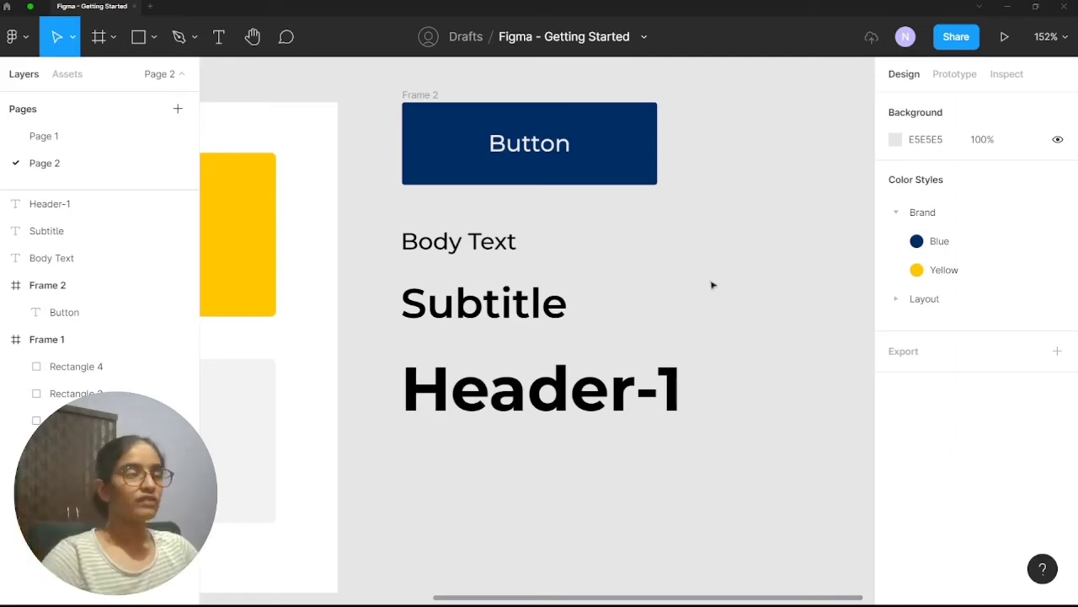
left_click(662, 384)
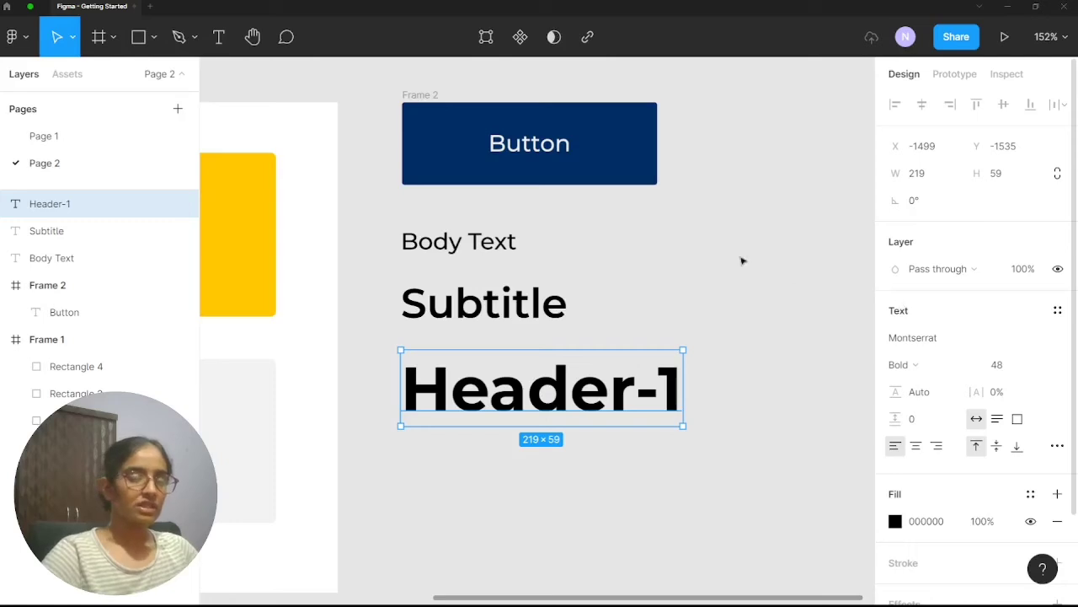
left_click(680, 229)
left_click(491, 310)
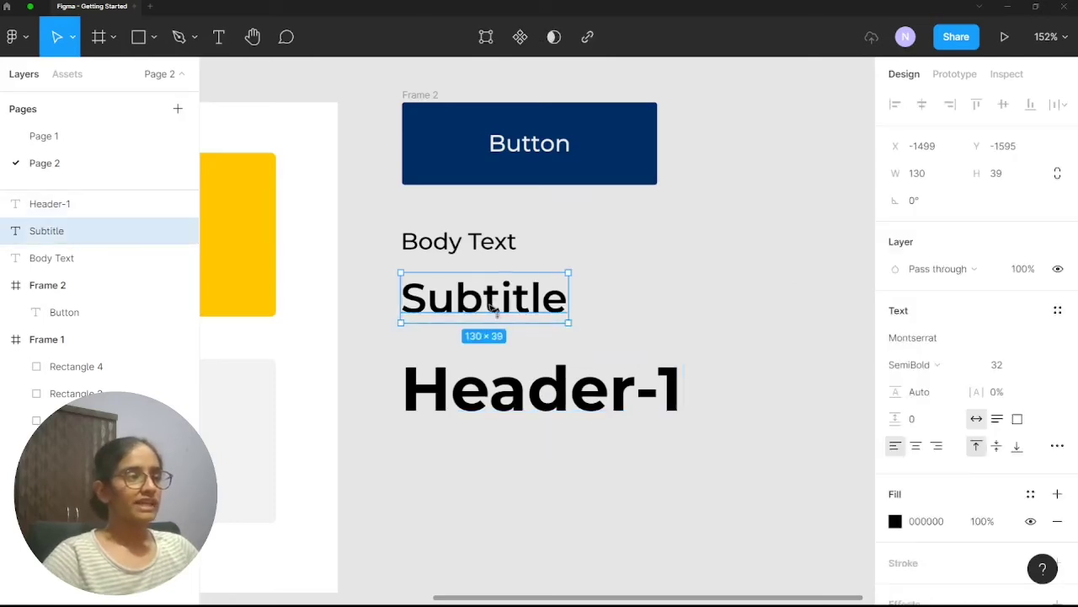
left_click_drag(489, 309, 494, 313)
Create a text style named "Body Text" from the Body Text layer's formatting
left_click(479, 251)
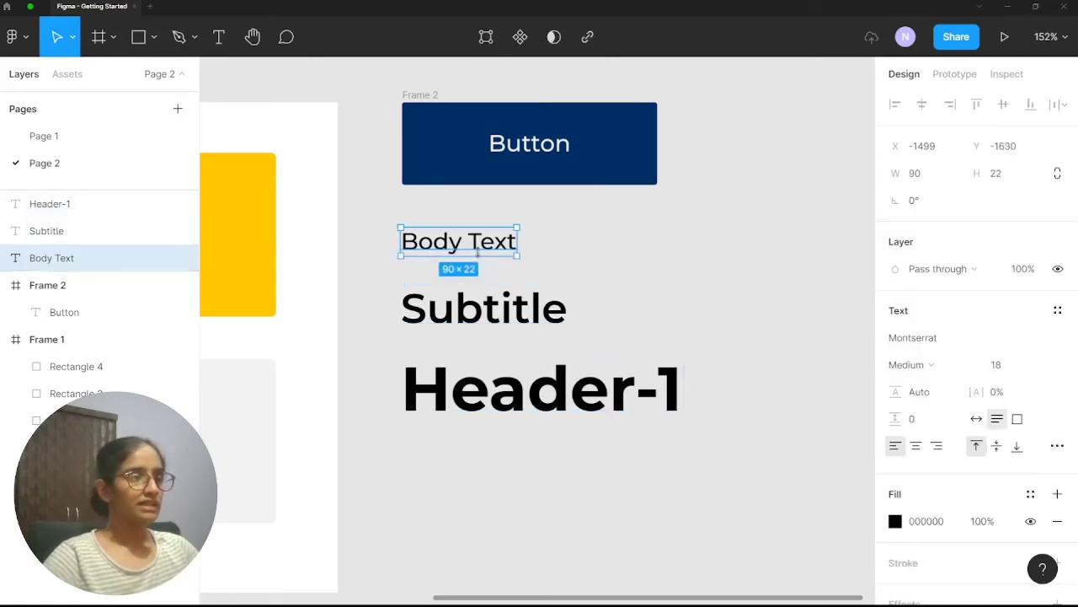
scroll(1011, 178, "down", 3)
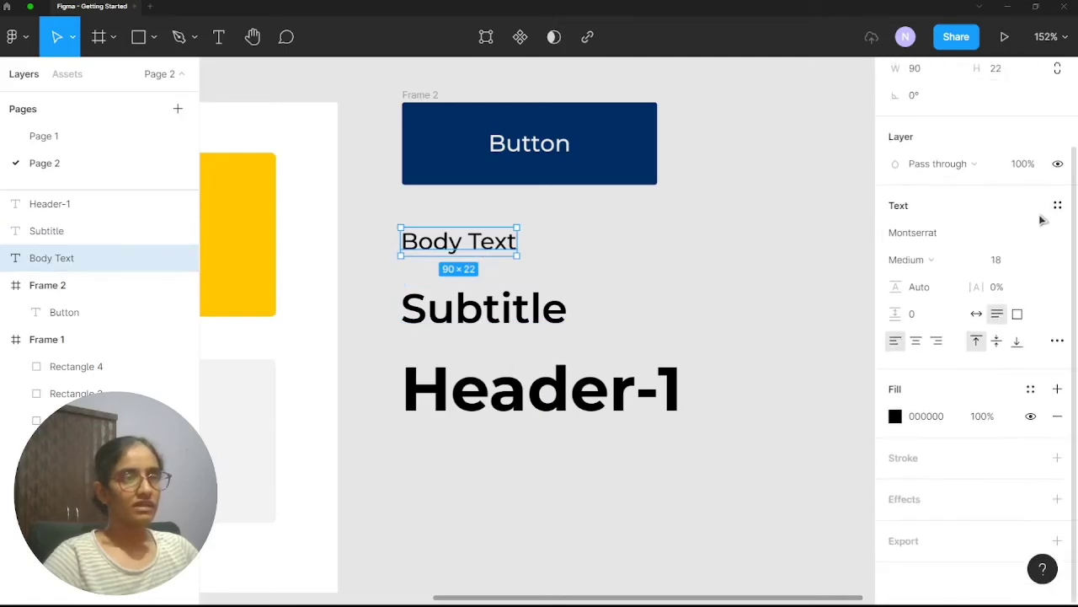
left_click(1058, 208)
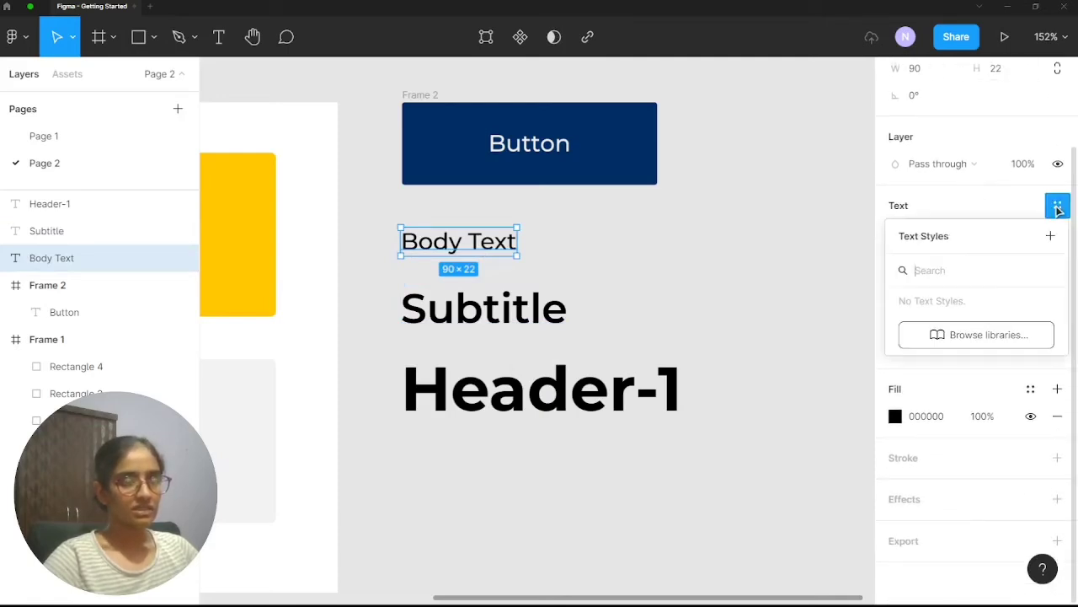
left_click(1050, 237)
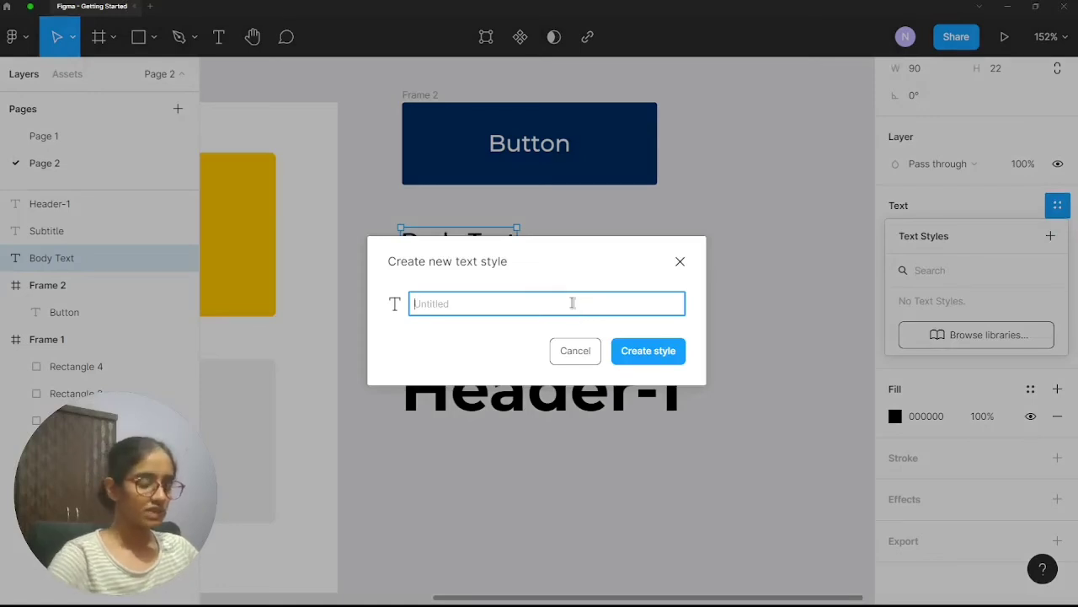
type("Body Text")
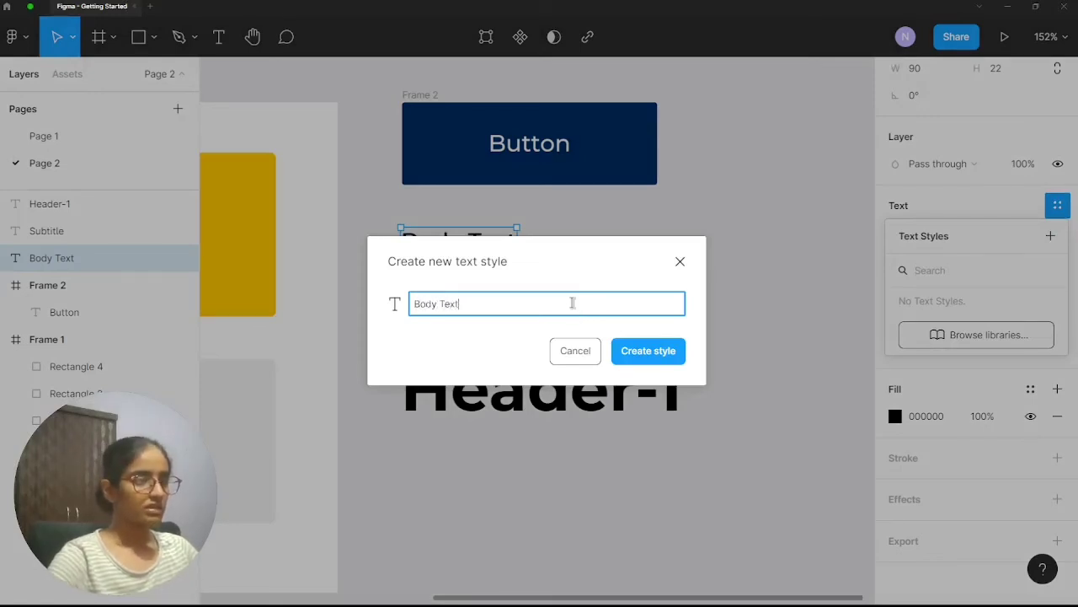
key("Return")
Create a text style named "Subtitle" from the Subtitle layer's formatting
left_click(561, 306)
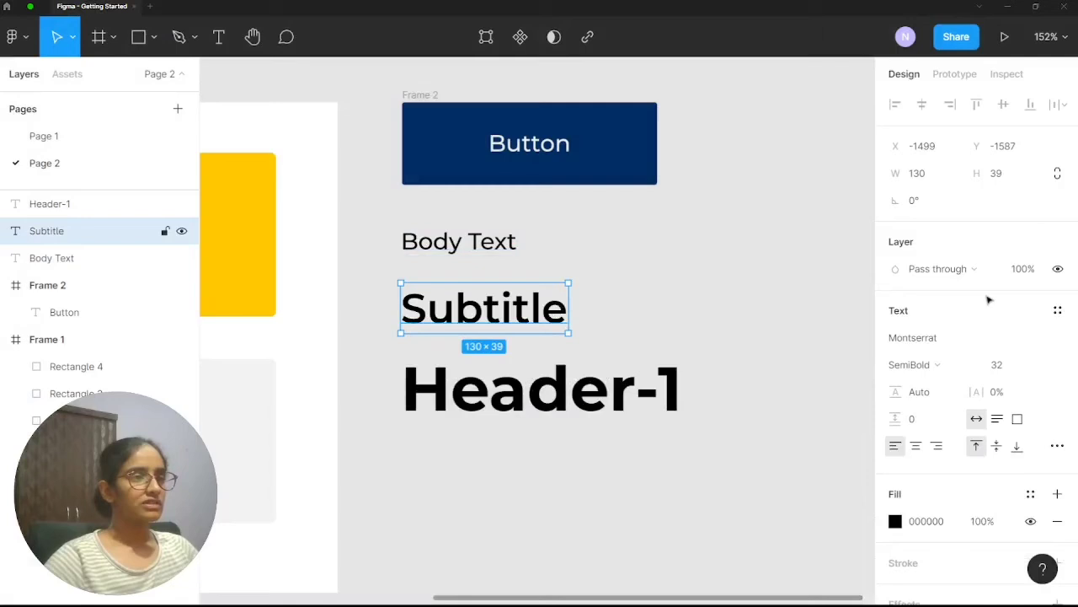
left_click(1058, 311)
left_click(1052, 342)
type("S")
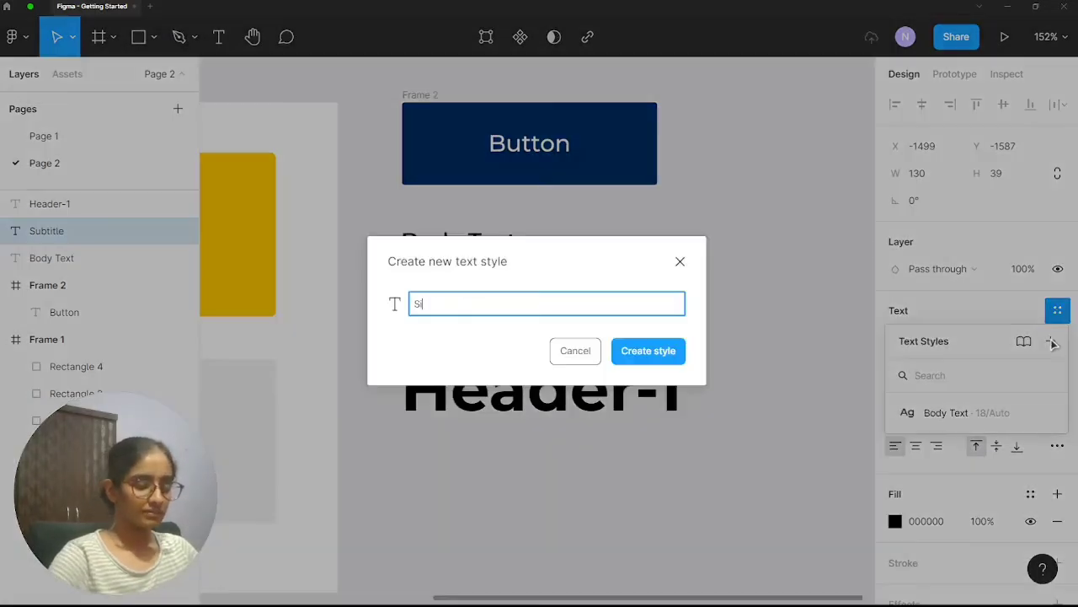
type("ubtitle")
key("Return")
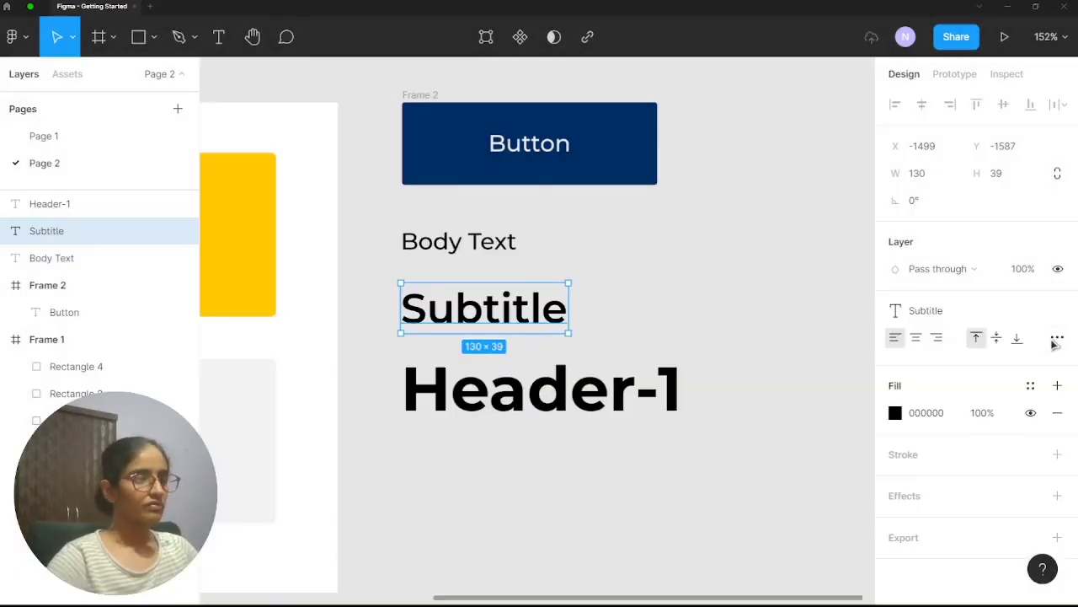
Create a text style named "Header-1" from the Header-1 layer's formatting and deselect the layer
left_click(657, 391)
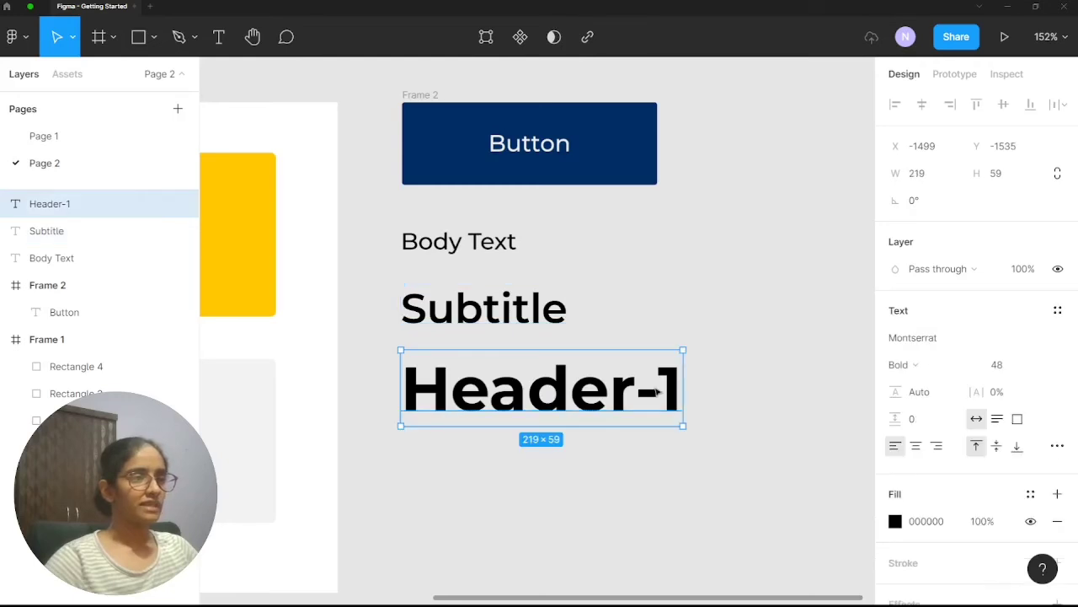
left_click(1059, 311)
left_click(1052, 343)
type("Hea")
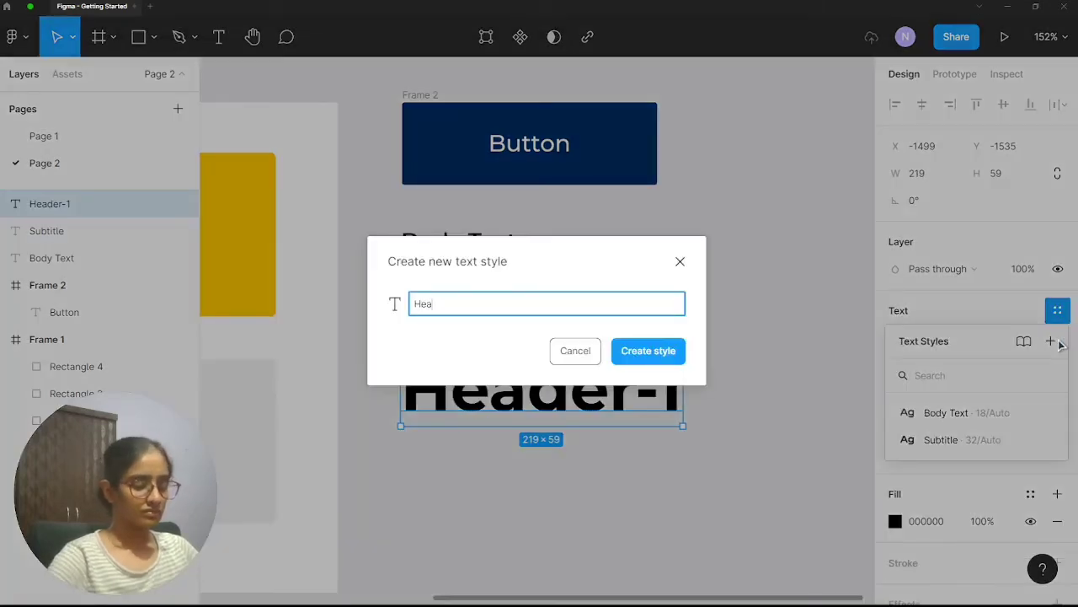
type("der-1")
key("Return")
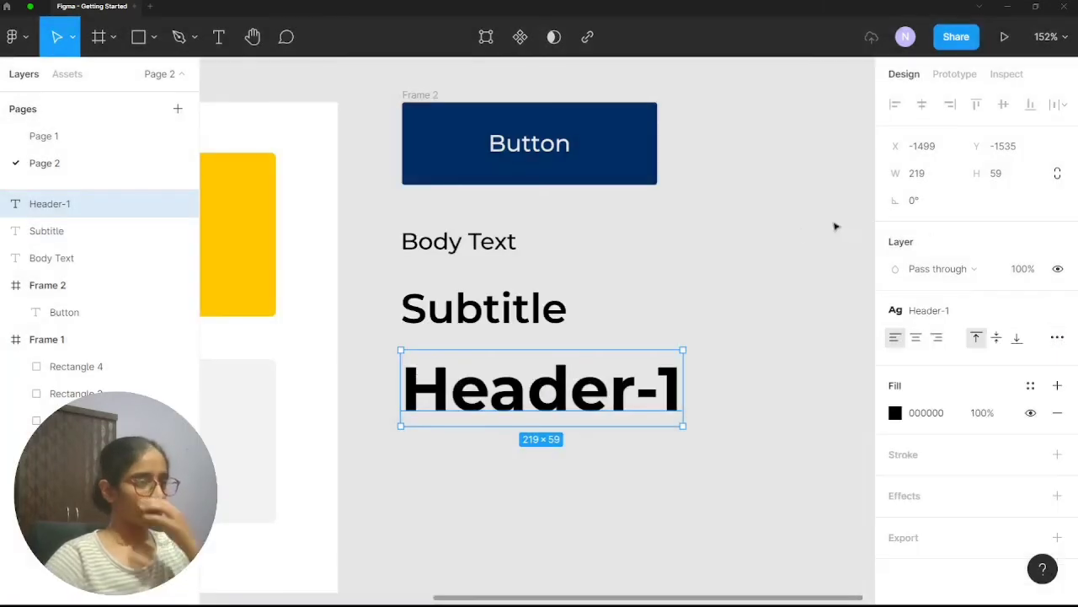
left_click(632, 268)
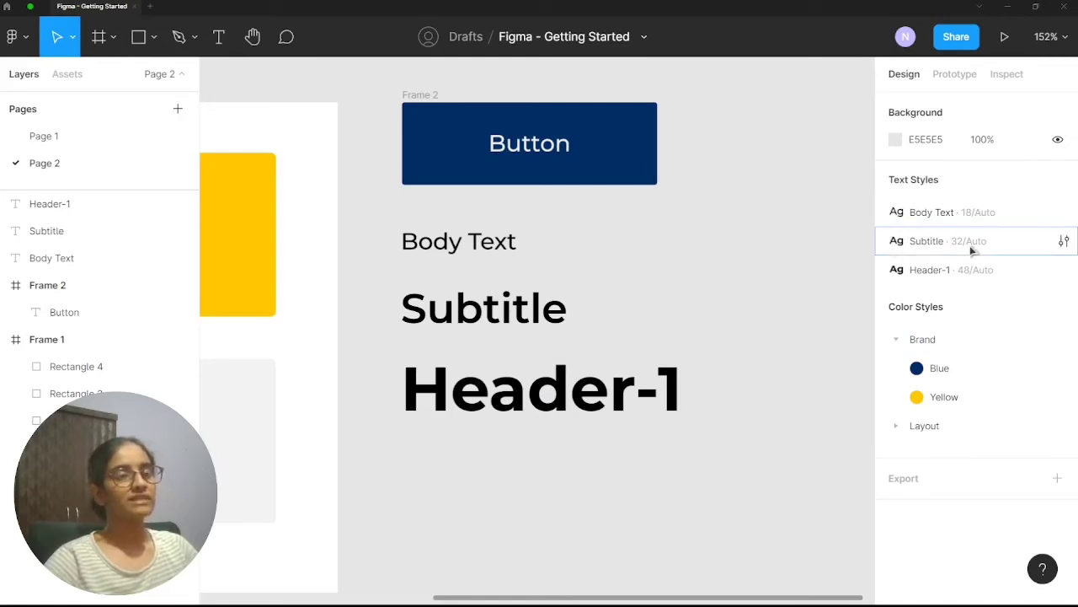
Draw a new frame about 303 × 393 on the empty canvas beside the text samples
scroll(652, 327, "up", 2)
scroll(655, 328, "down", 5)
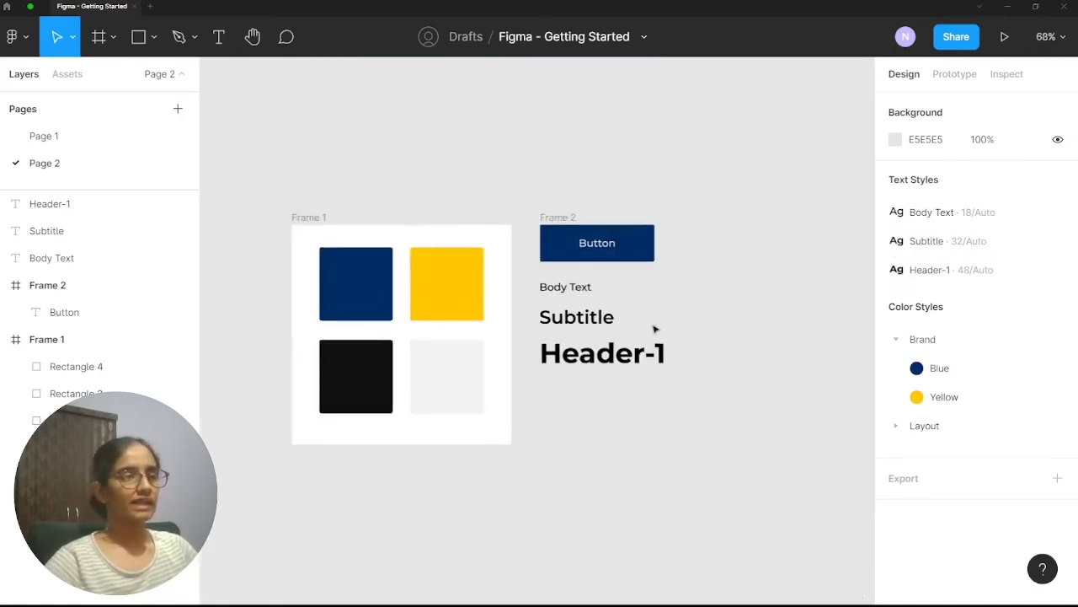
scroll(631, 294, "right", 3)
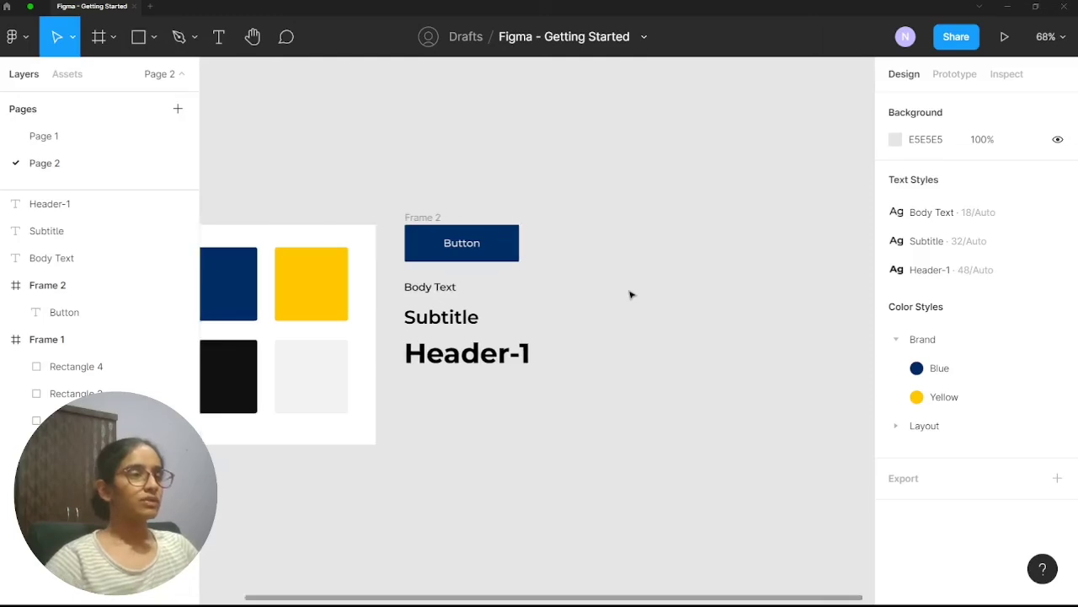
key("f")
left_click_drag(606, 216, 783, 450)
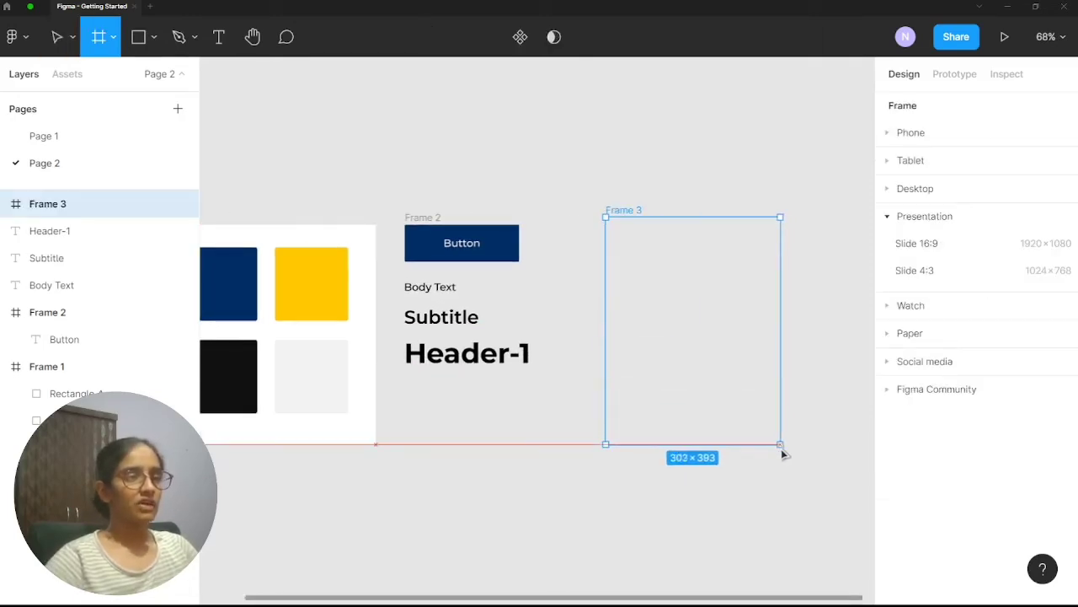
left_click(807, 407)
Add a text layer reading "tdecde" in the upper part of Frame 3
key("t")
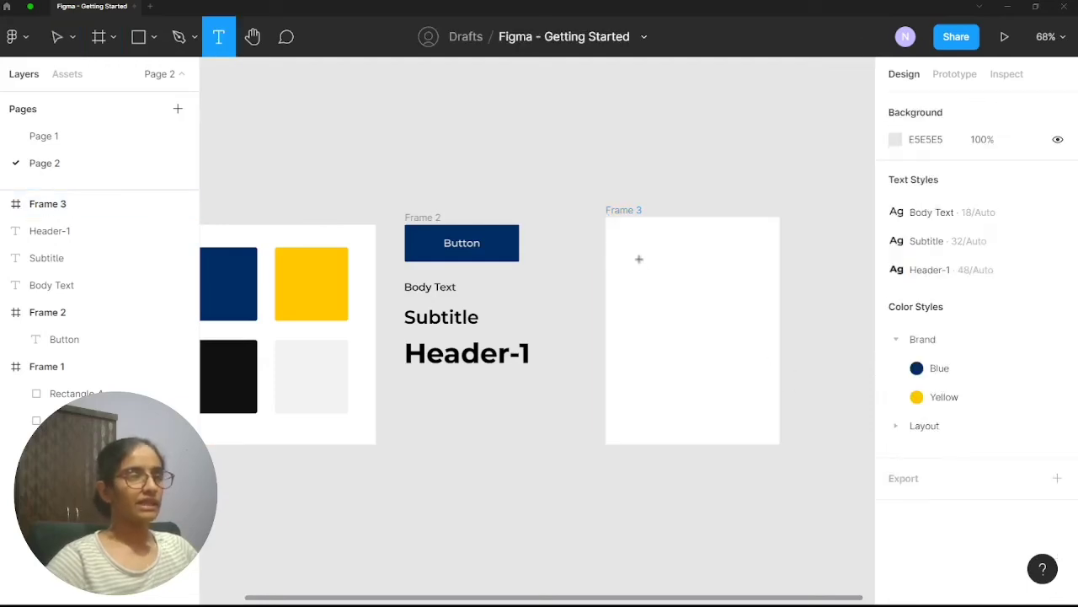
left_click(645, 260)
type("fe")
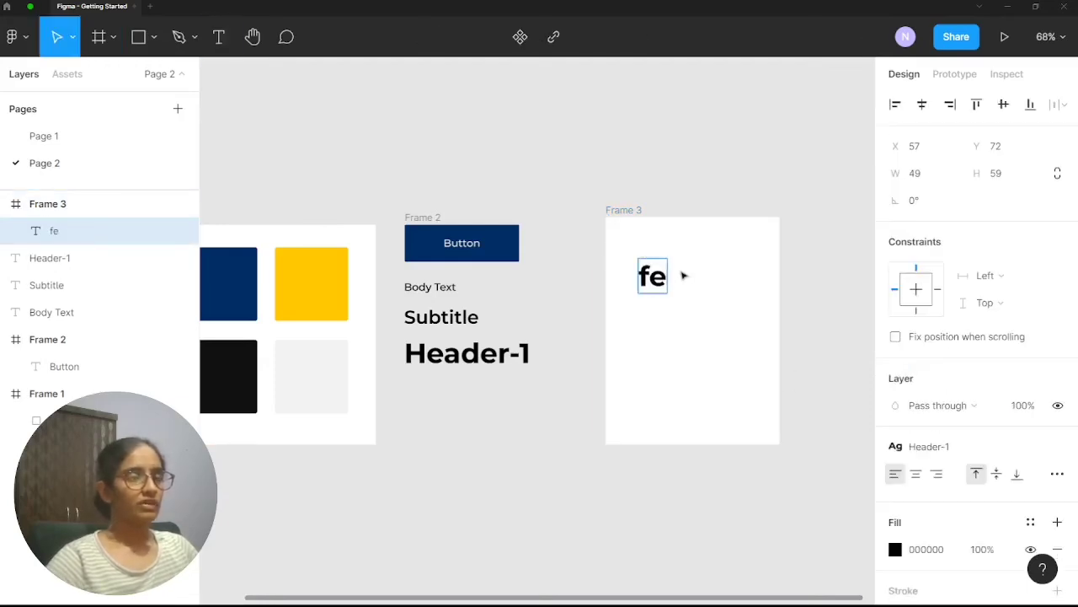
key("Escape")
double_click(652, 282)
key("BackSpace")
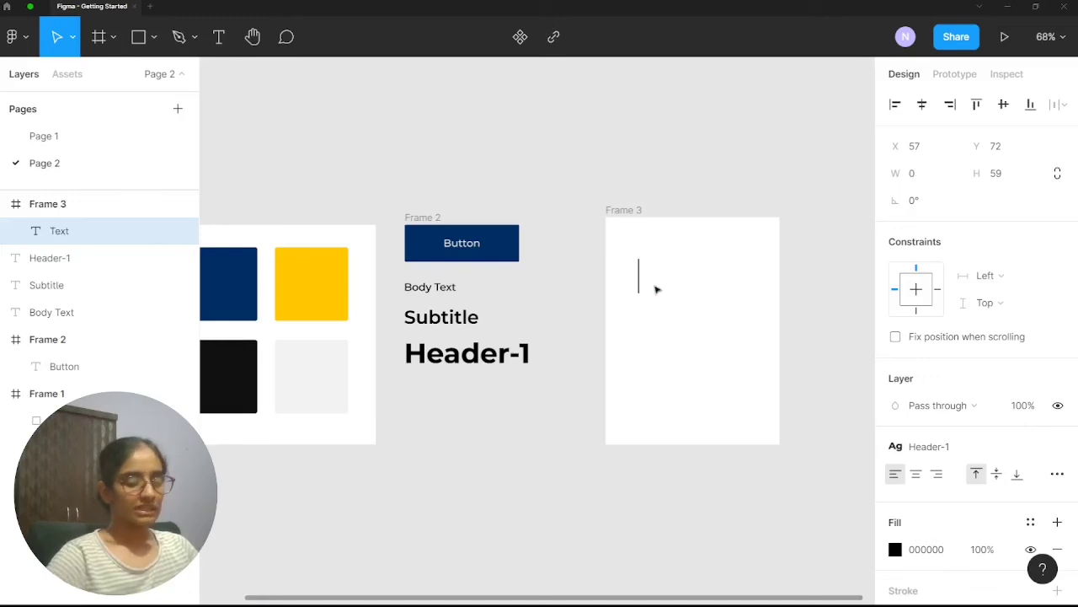
type("tdecde")
key("Escape")
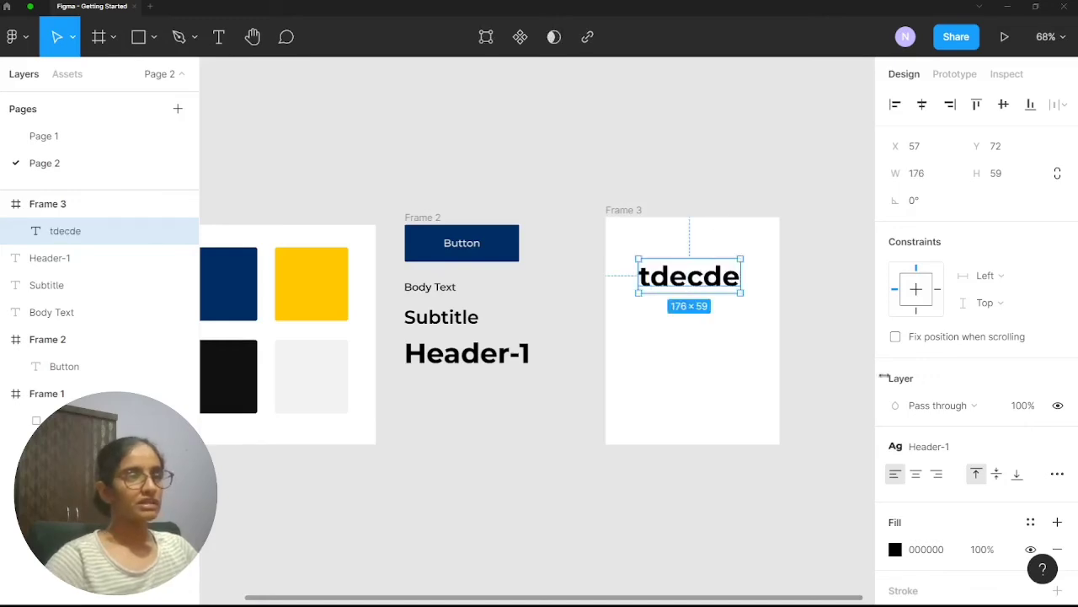
Detach the Header-1 style from the "tdecde" text in Frame 3 and apply the Subtitle text style
scroll(969, 336, "down", 2)
scroll(969, 336, "down", 1)
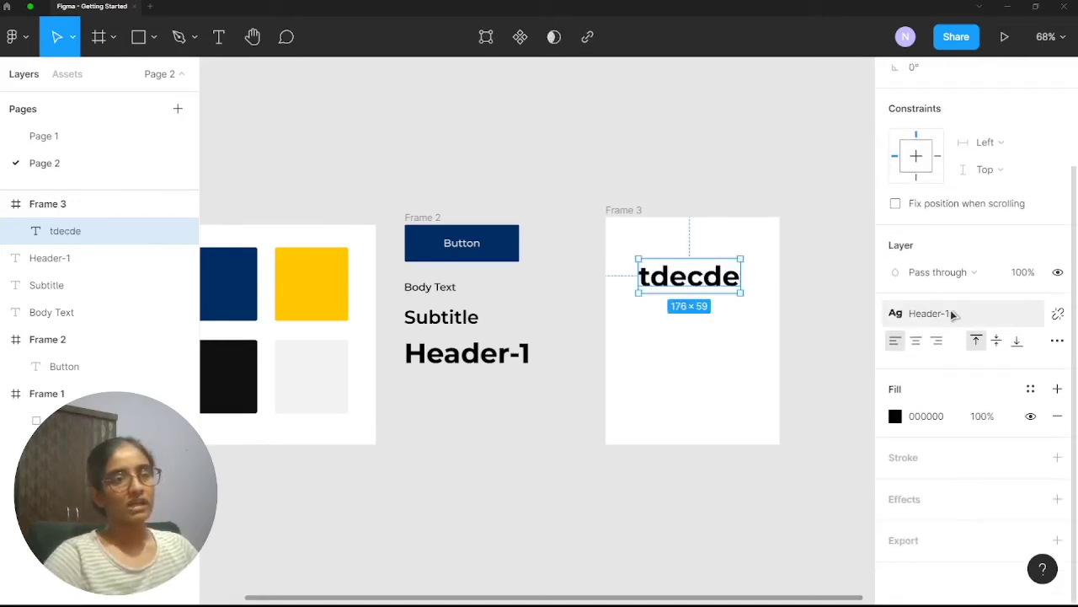
left_click(1058, 315)
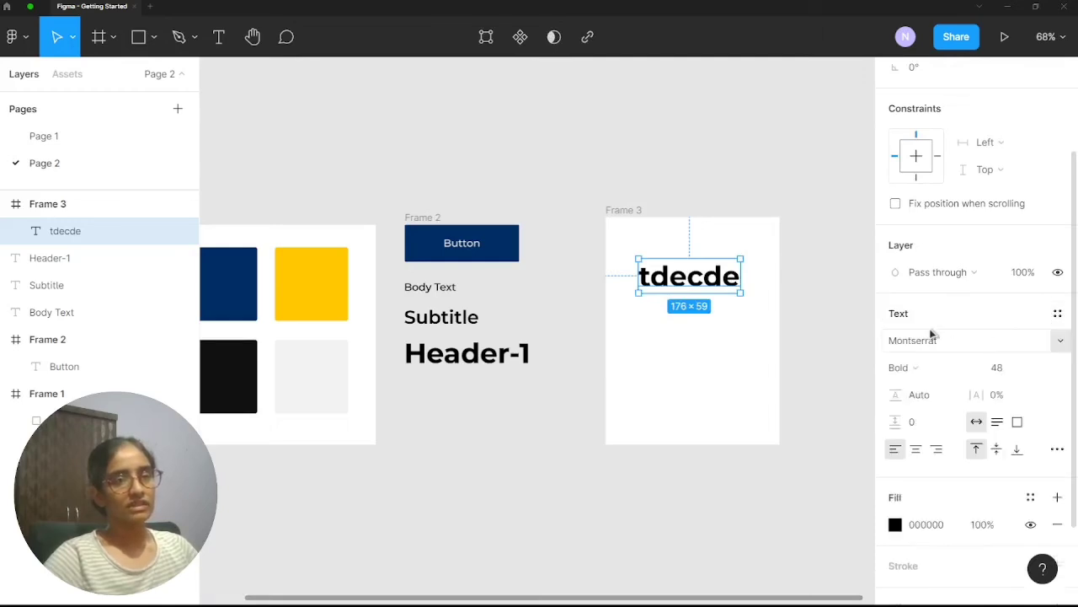
left_click(1059, 316)
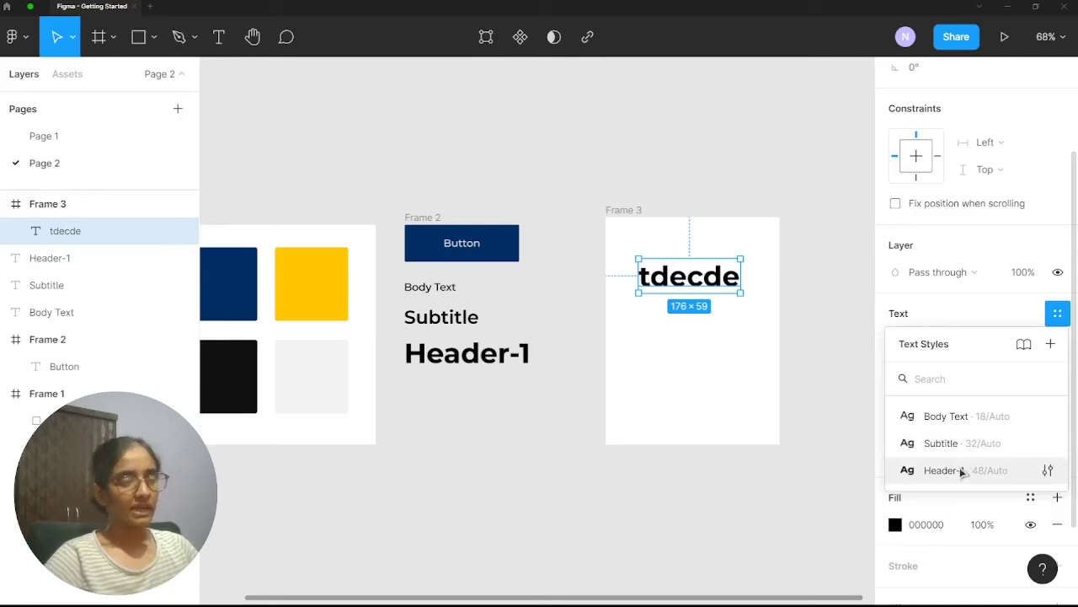
left_click(963, 444)
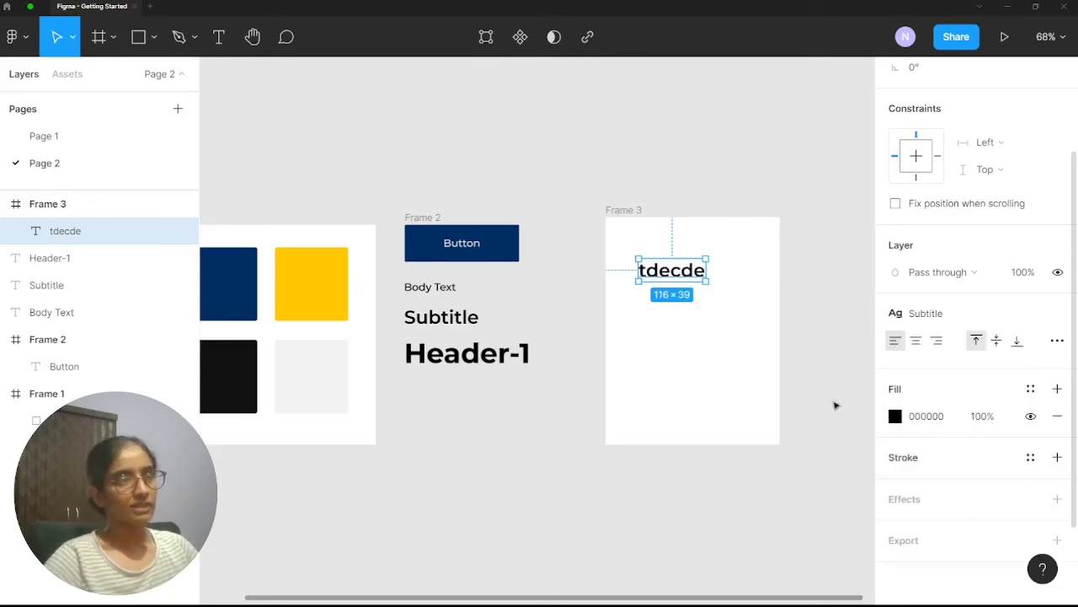
Change the text in Frame 3 to "This is Cool!" and place a duplicate of it directly below
double_click(687, 272)
type("This")
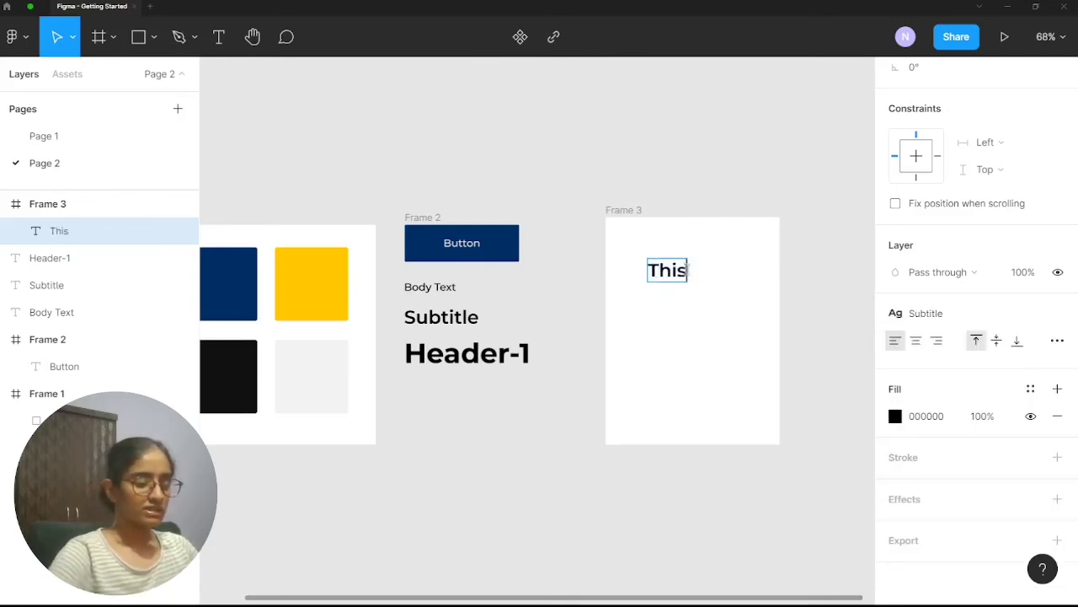
type(" is ")
type("Cool")
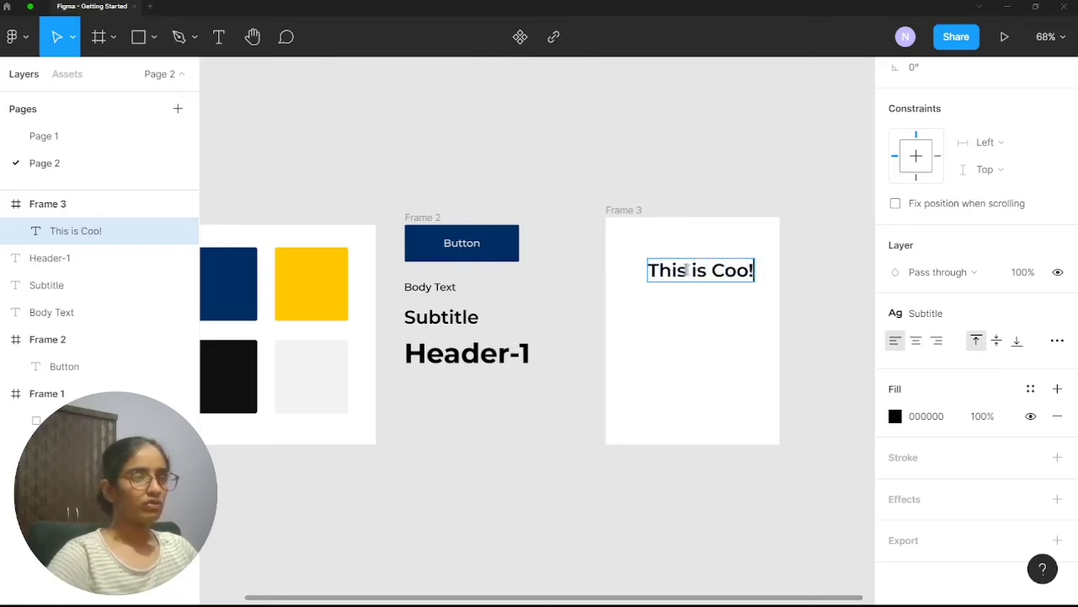
key("BackSpace")
type("l!")
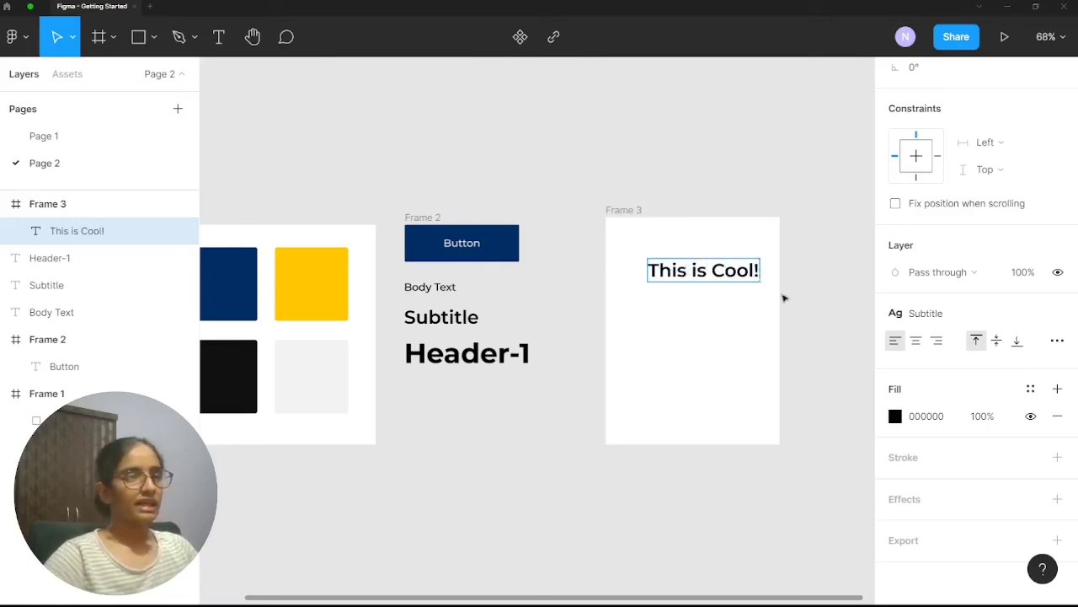
key("Escape")
left_click_drag(742, 275, 721, 320)
left_click(847, 315)
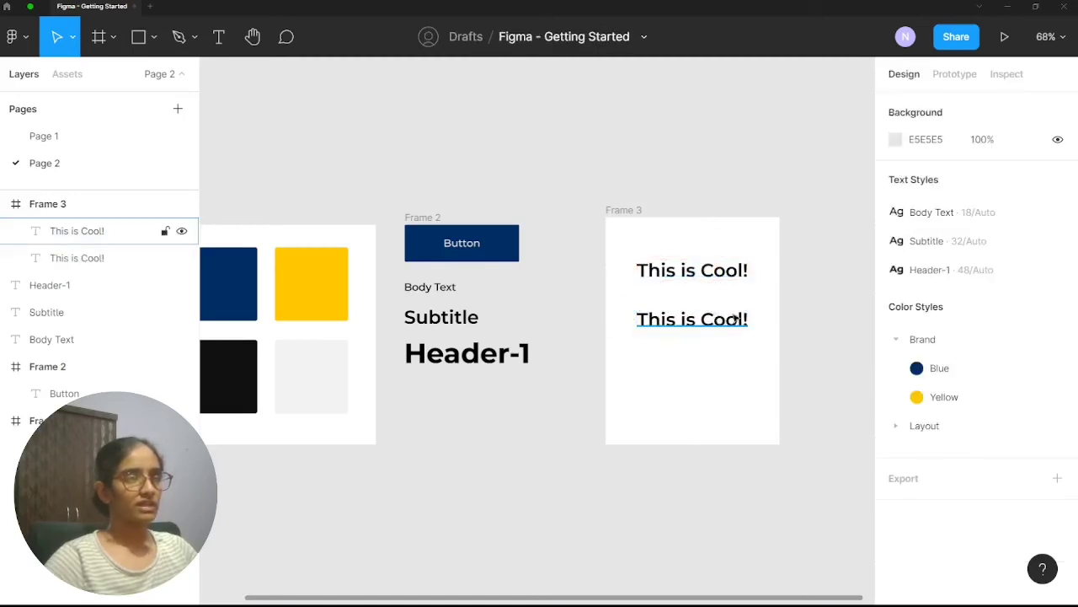
Apply the Body Text style to the lower "This is Cool!" text and shift it slightly left
left_click(721, 320)
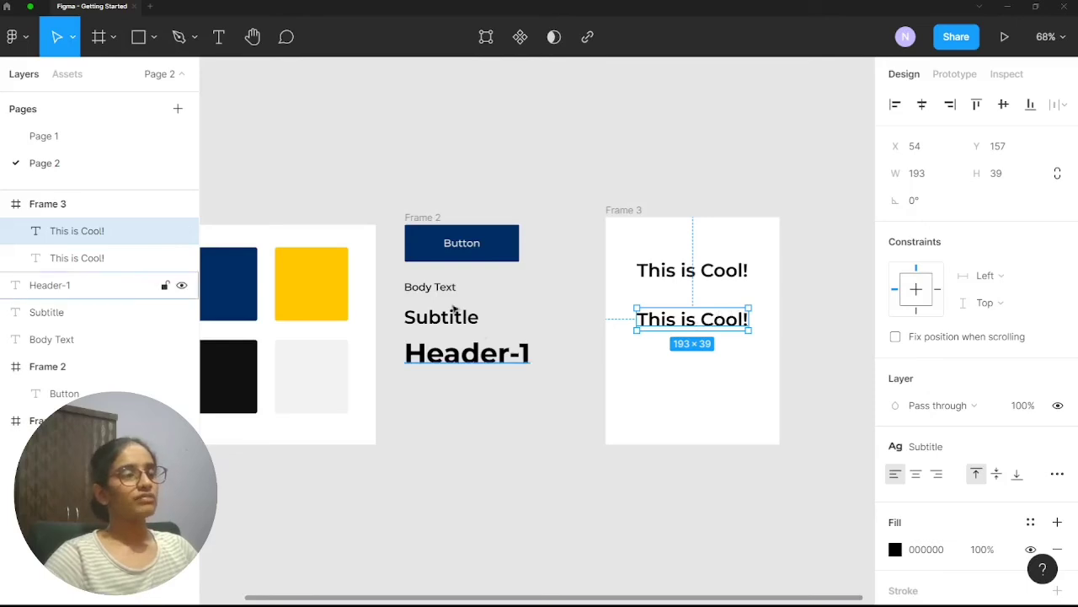
scroll(756, 257, "down", 2)
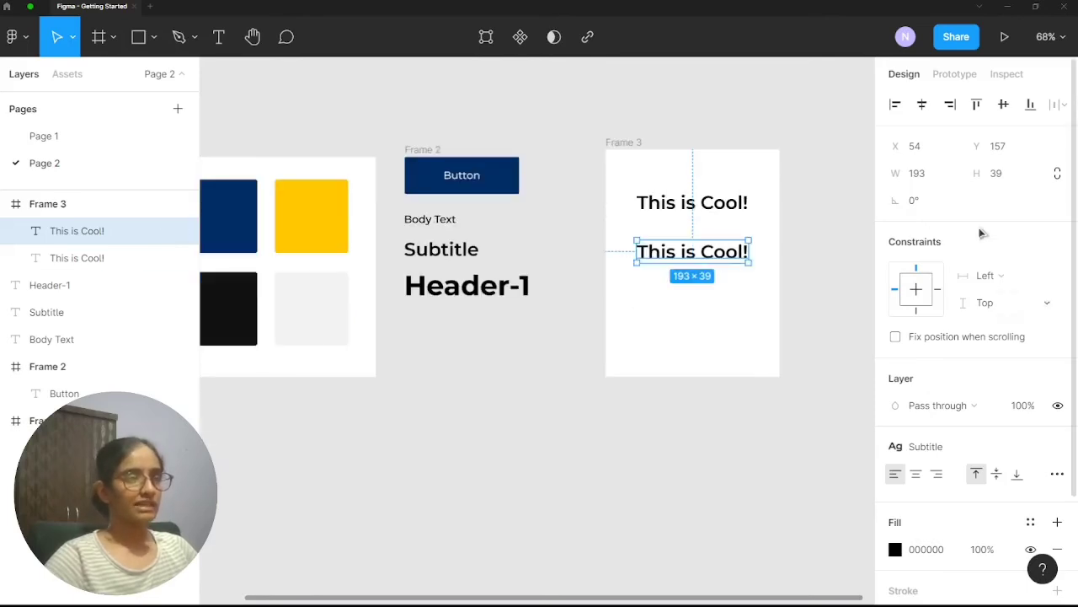
scroll(982, 233, "down", 3)
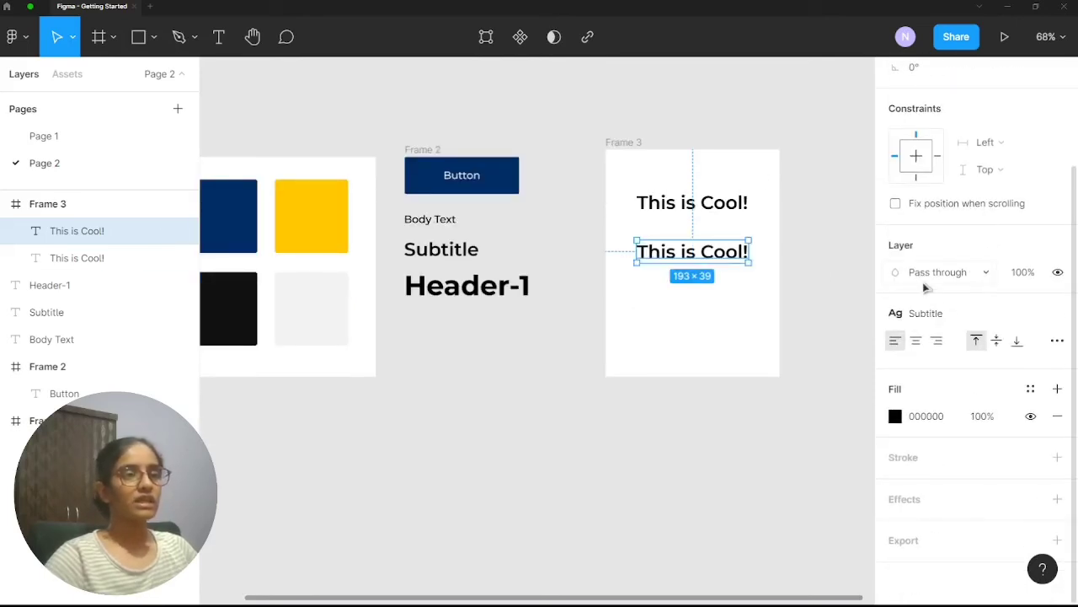
left_click(953, 319)
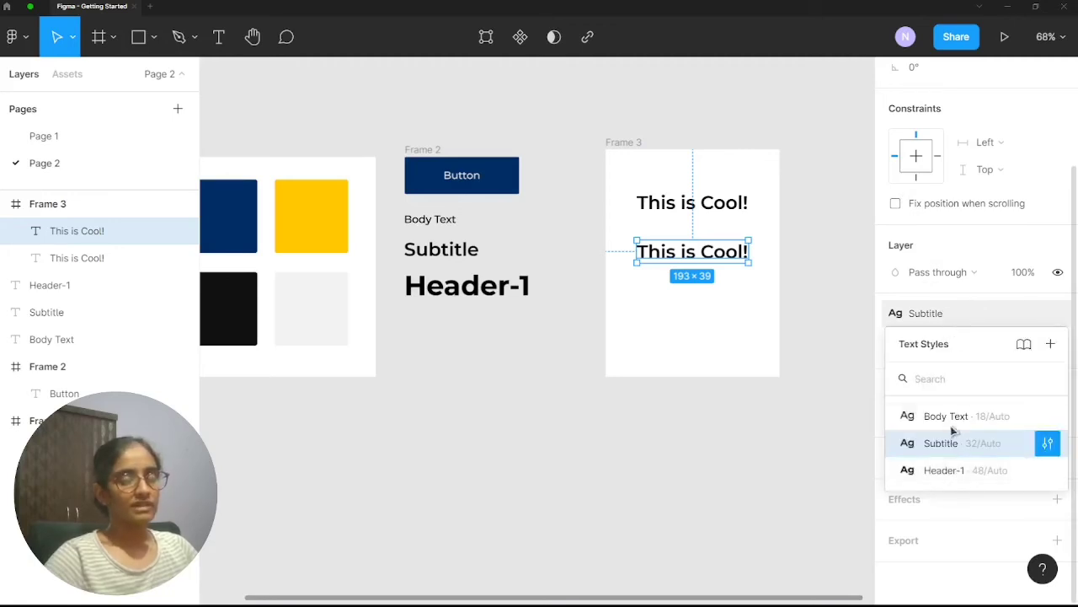
left_click(978, 416)
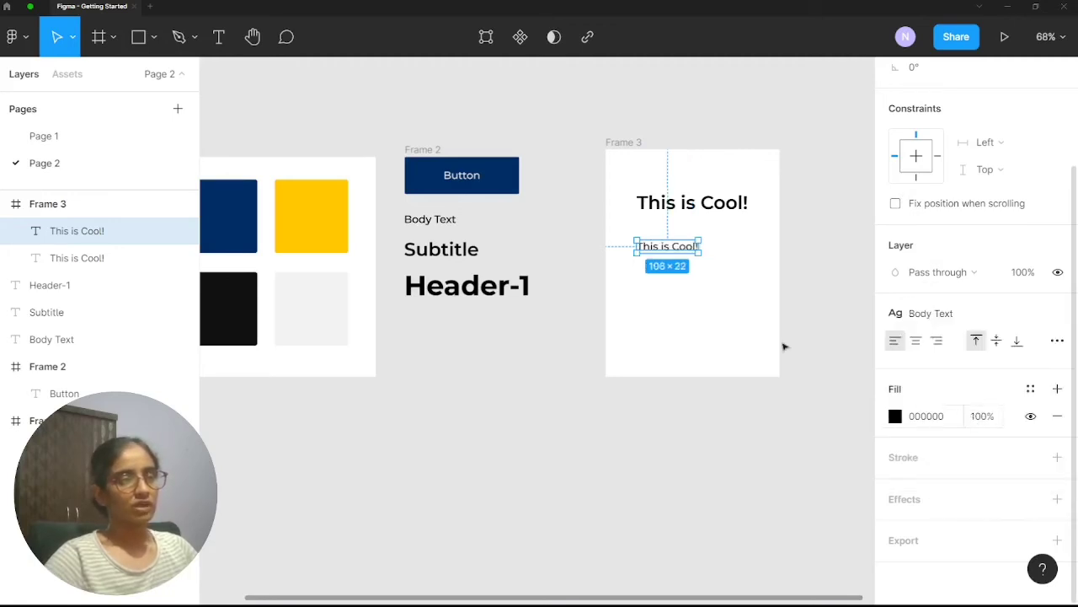
left_click_drag(675, 251, 670, 251)
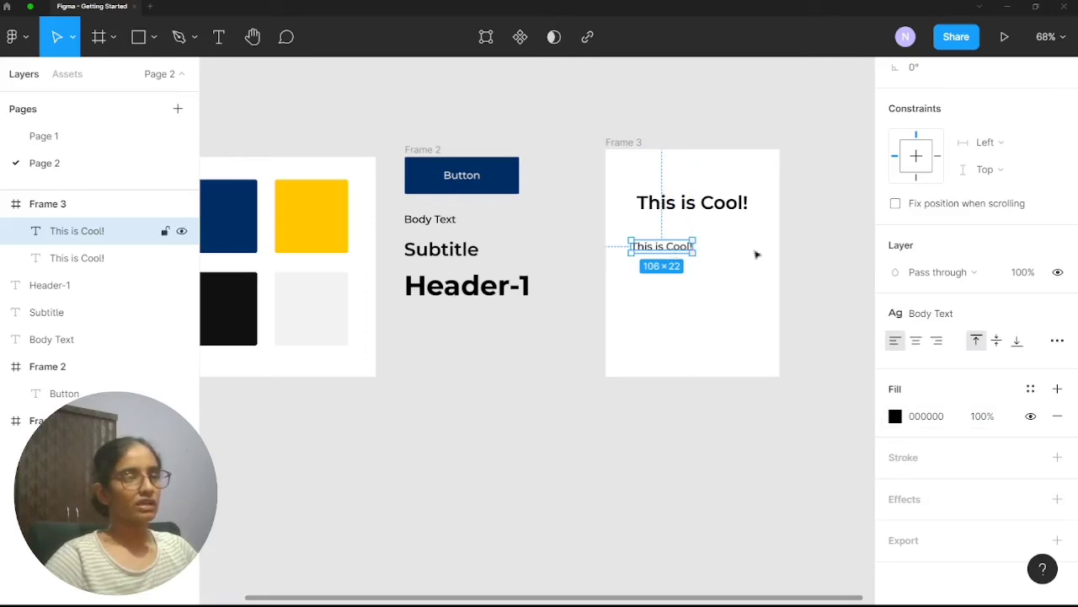
left_click(801, 287)
Examine the styles used by the blue rectangle and the Header-1 text, plus the file's Body Text style entry
scroll(447, 408, "left", 2)
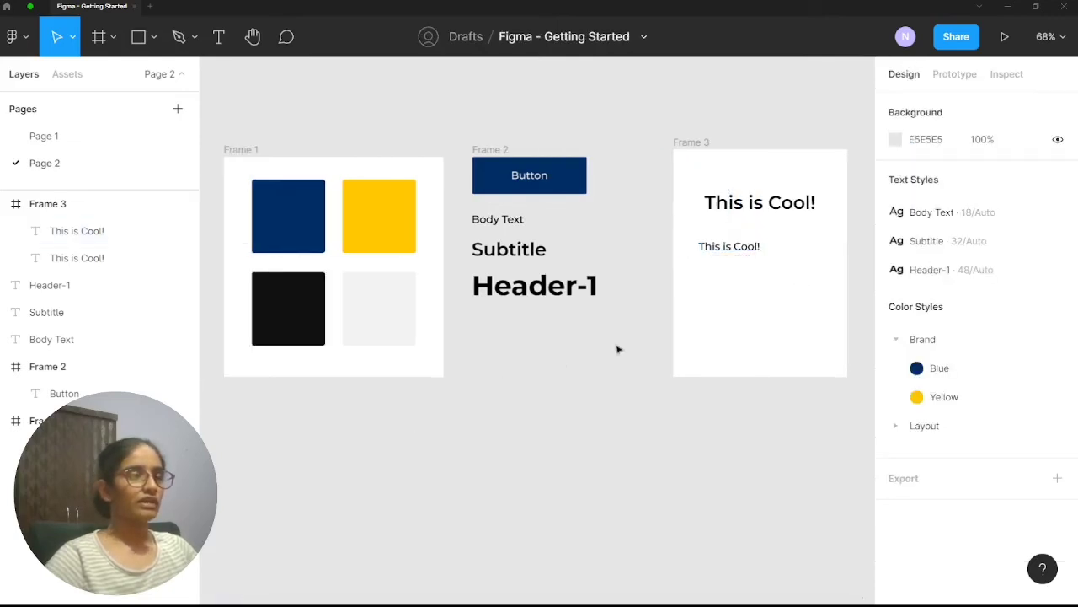
scroll(618, 349, "up", 2)
scroll(618, 349, "down", 4)
scroll(670, 406, "up", 2)
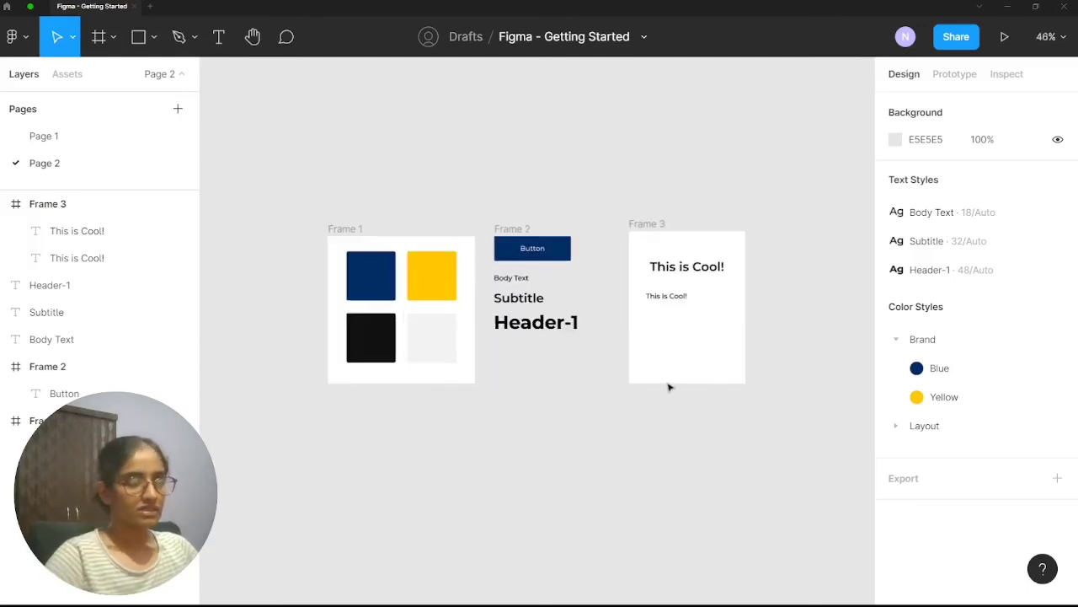
scroll(518, 304, "up", 3)
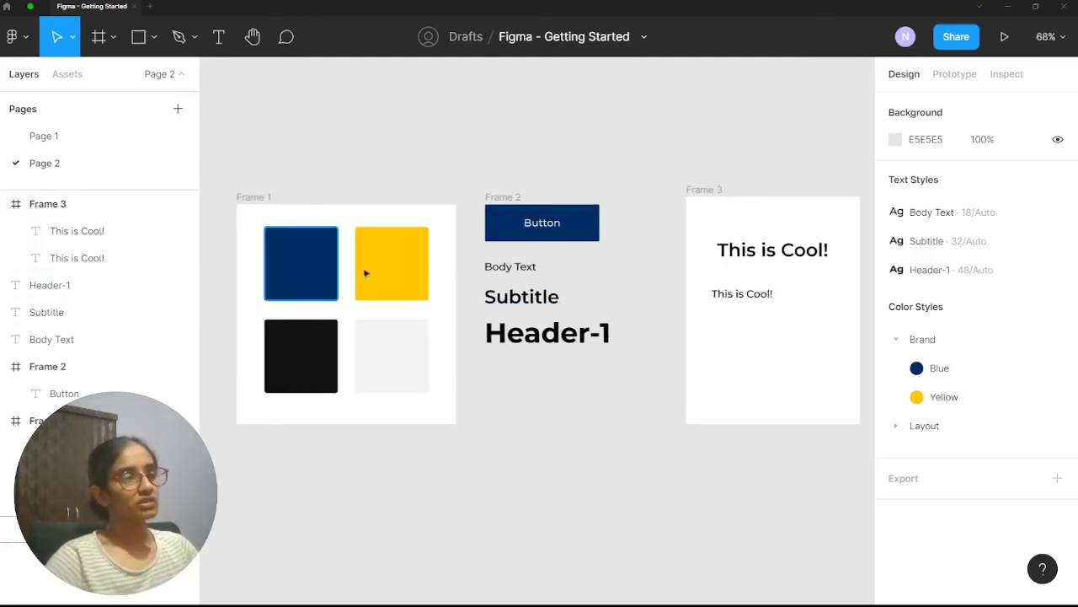
left_click(325, 273)
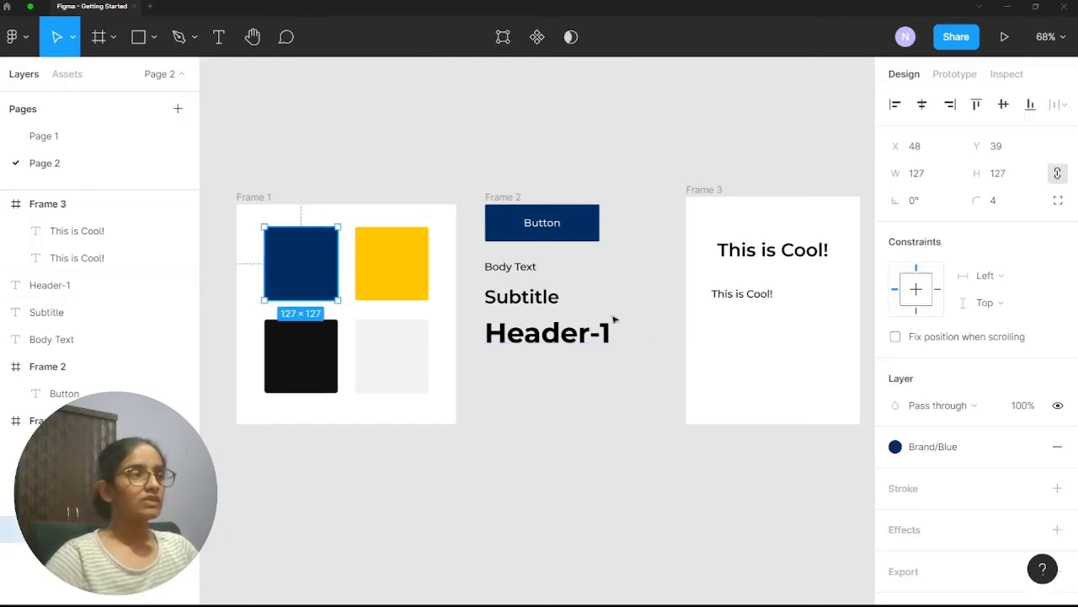
scroll(581, 312, "up", 3)
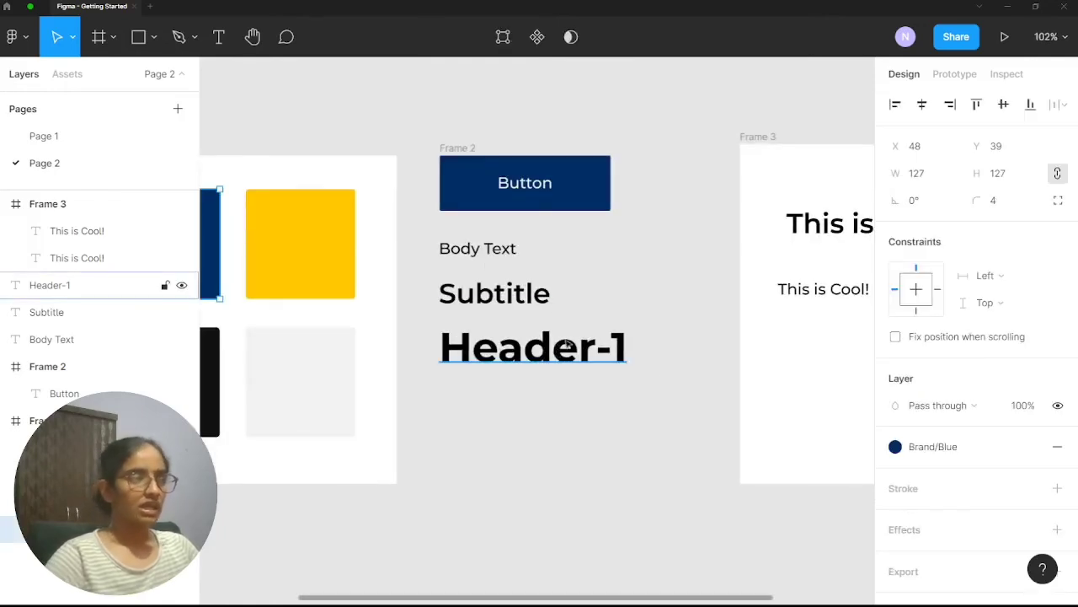
left_click(568, 345)
left_click(671, 259)
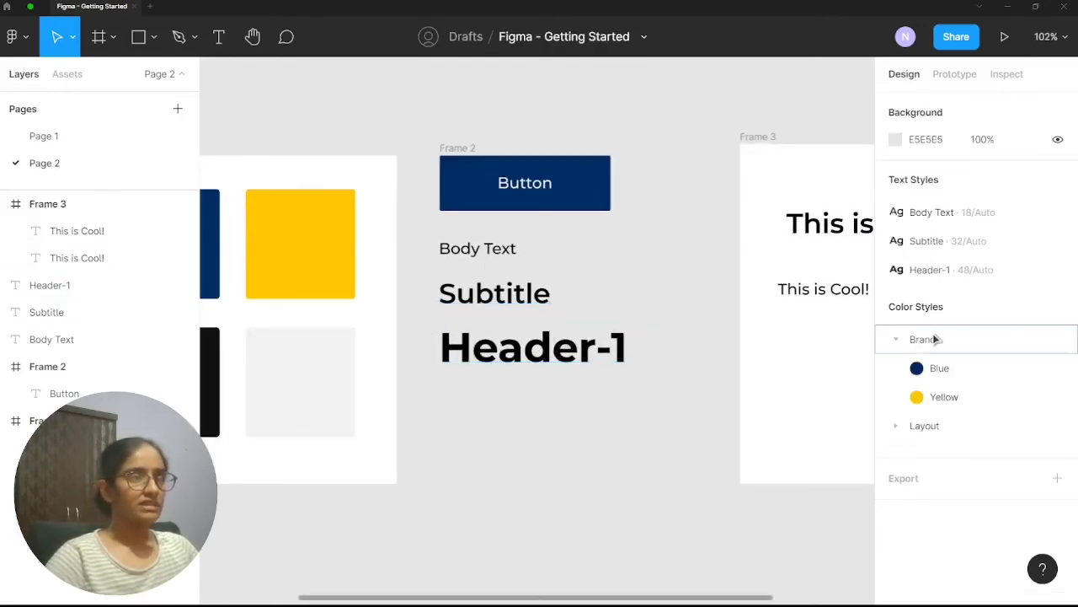
left_click(973, 215)
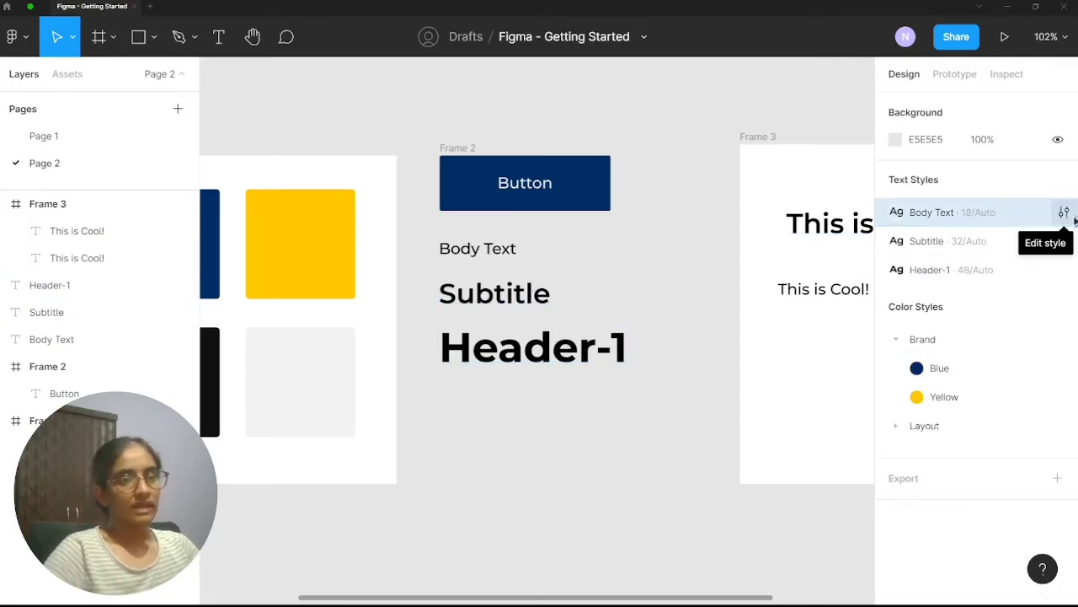
Edit the Body Text style and set its font size to 22
left_click(1064, 212)
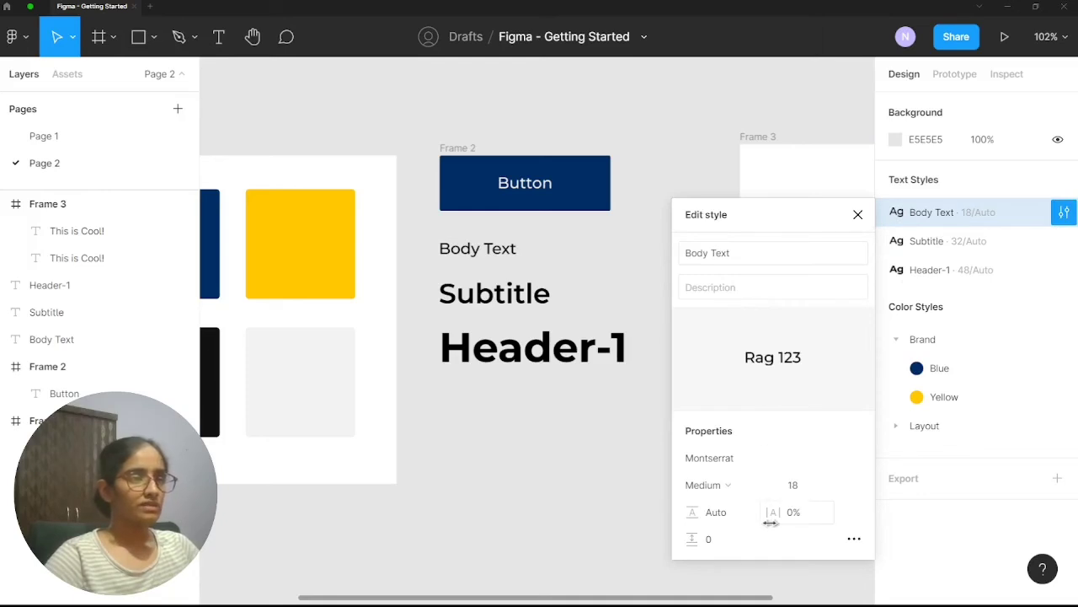
left_click(810, 487)
type("2")
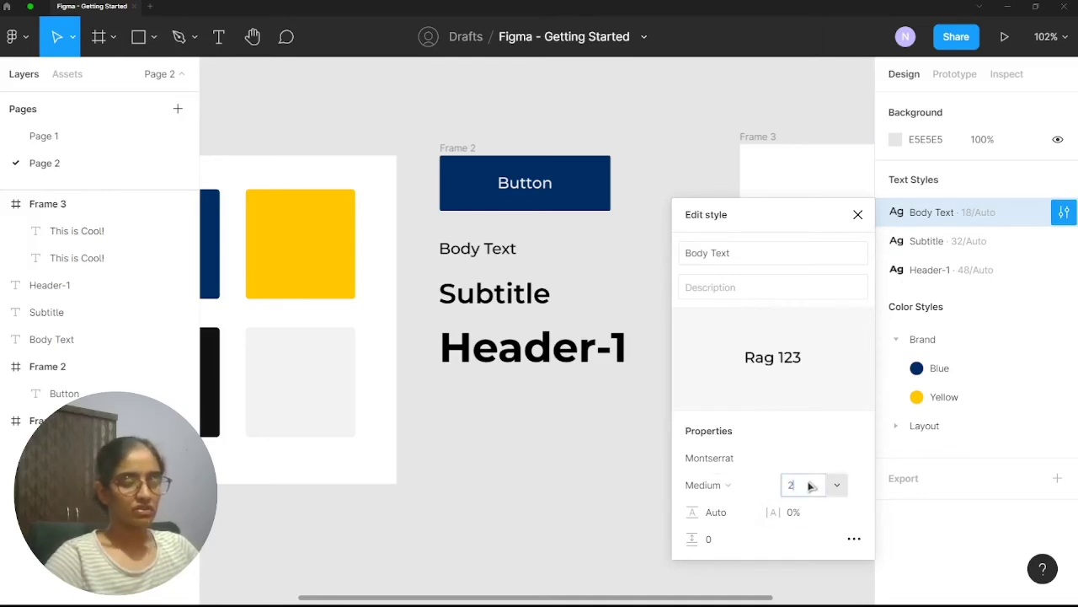
type("2")
key("Return")
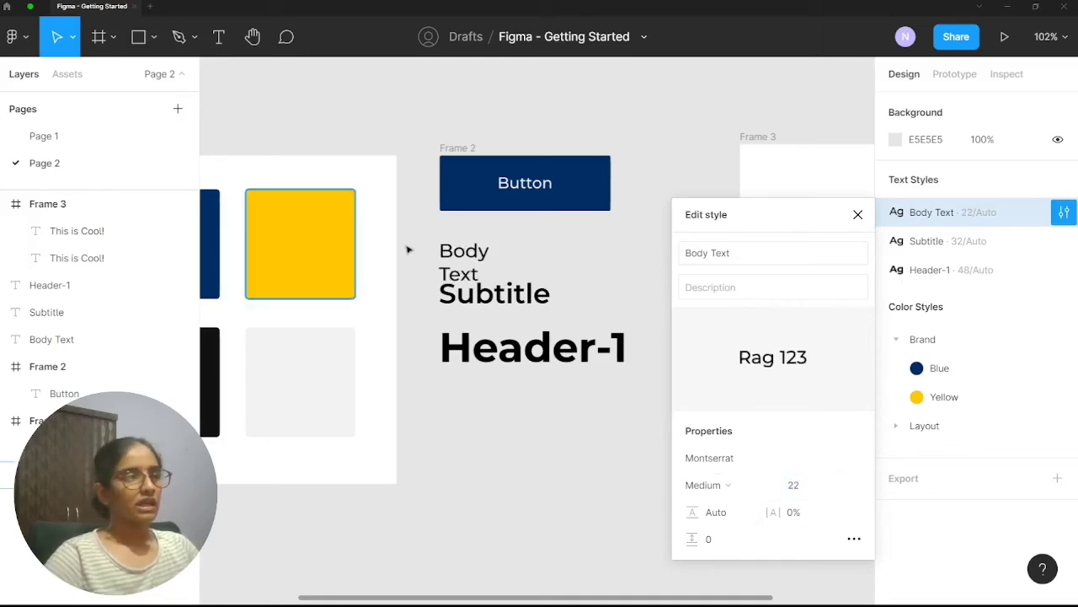
Widen the Body Text sample's text box below the button so its text fits on one line
left_click(492, 255)
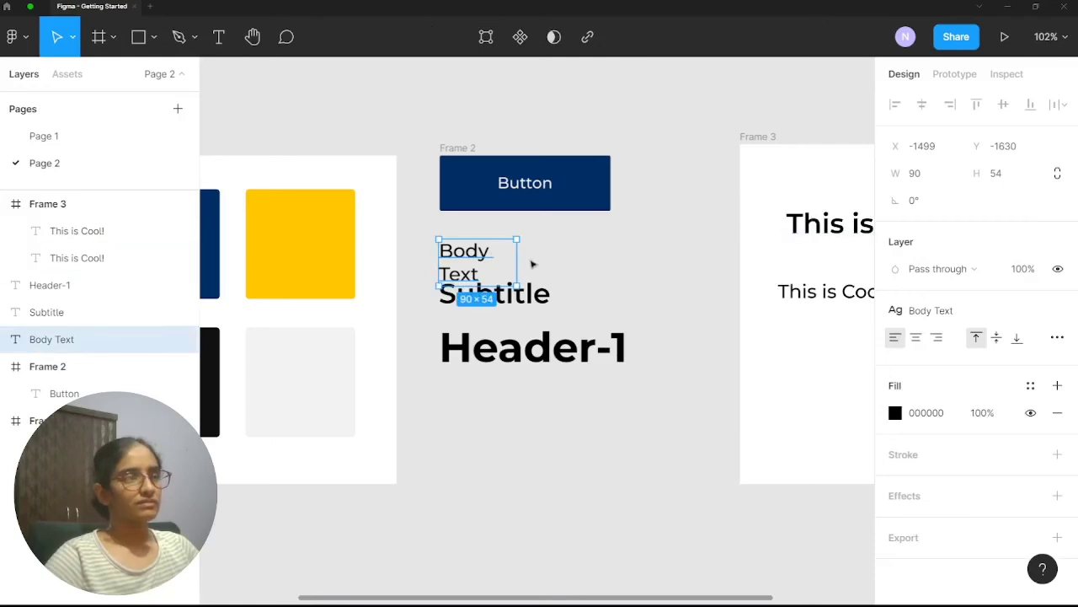
left_click_drag(517, 261, 568, 270)
left_click(598, 282)
key("shift+1")
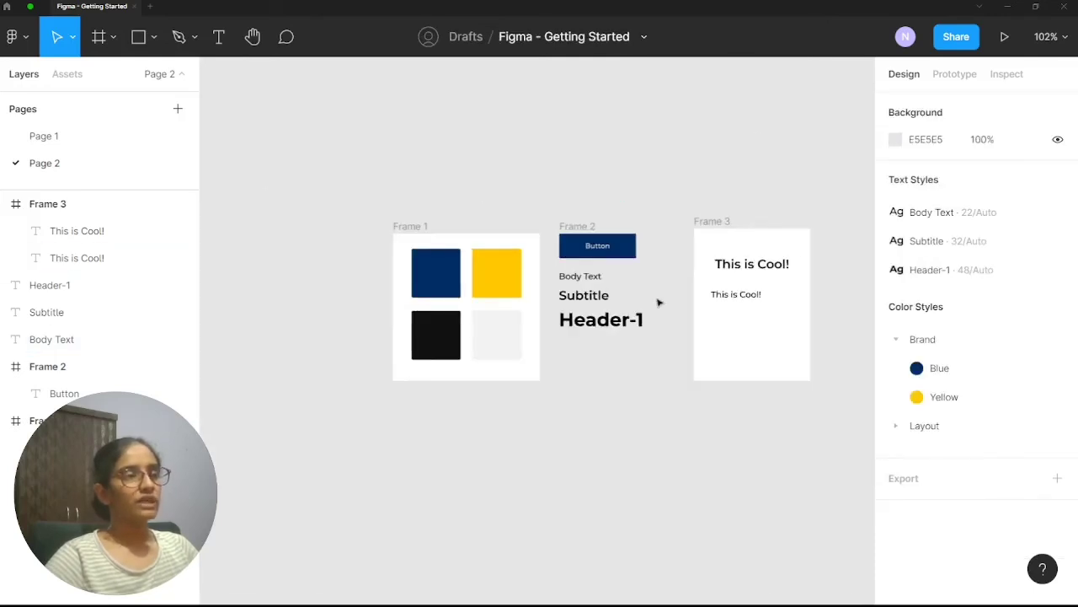
Move the lower "This is Cool!" text right so it is centred horizontally in Frame 3
scroll(609, 238, "right", 4)
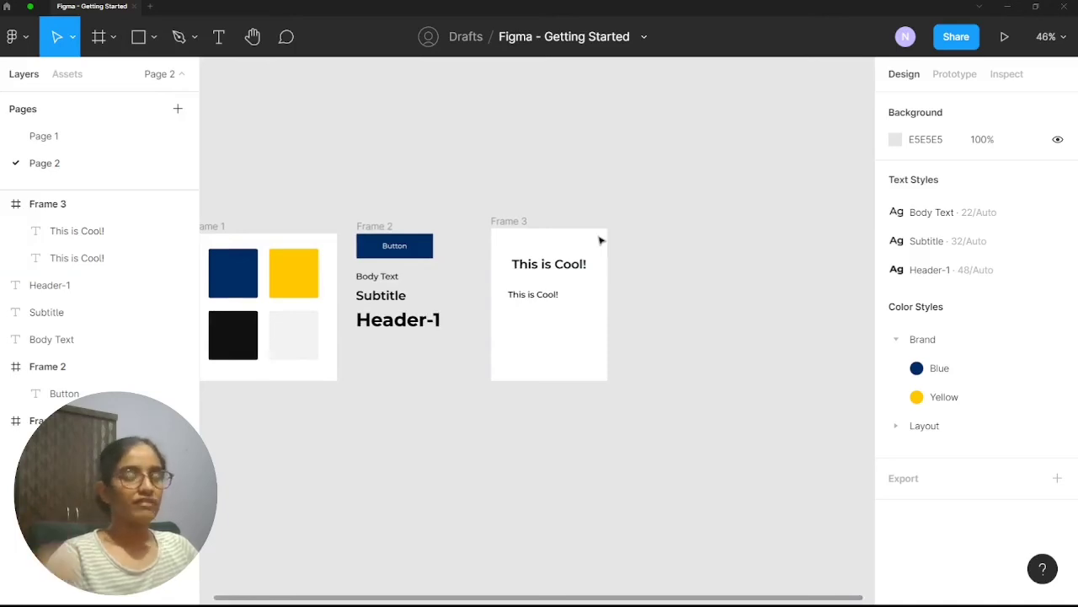
scroll(536, 300, "up", 2)
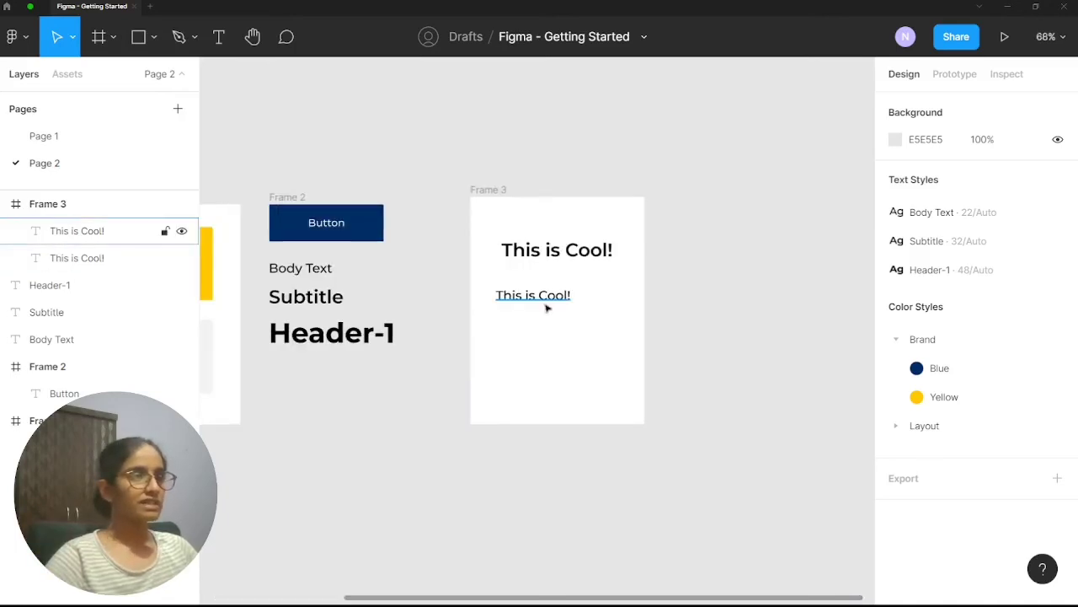
left_click(541, 300)
left_click_drag(542, 300, 566, 299)
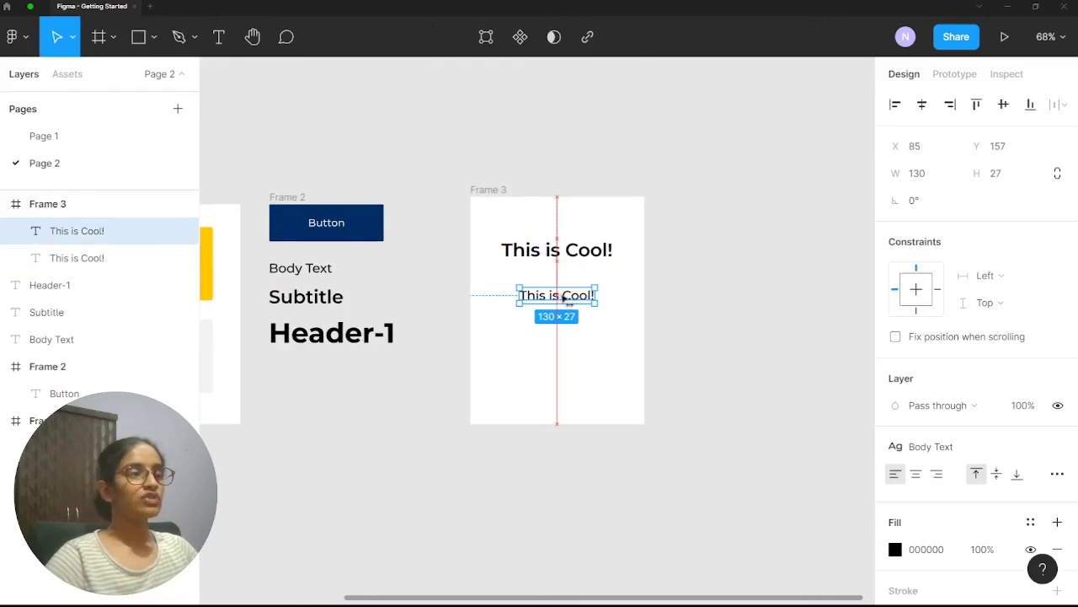
left_click(805, 290)
Draw a horizontally centred rectangle about 236 × 53 below the lower text in Frame 3 and move it down to Y 201
scroll(491, 323, "up", 5)
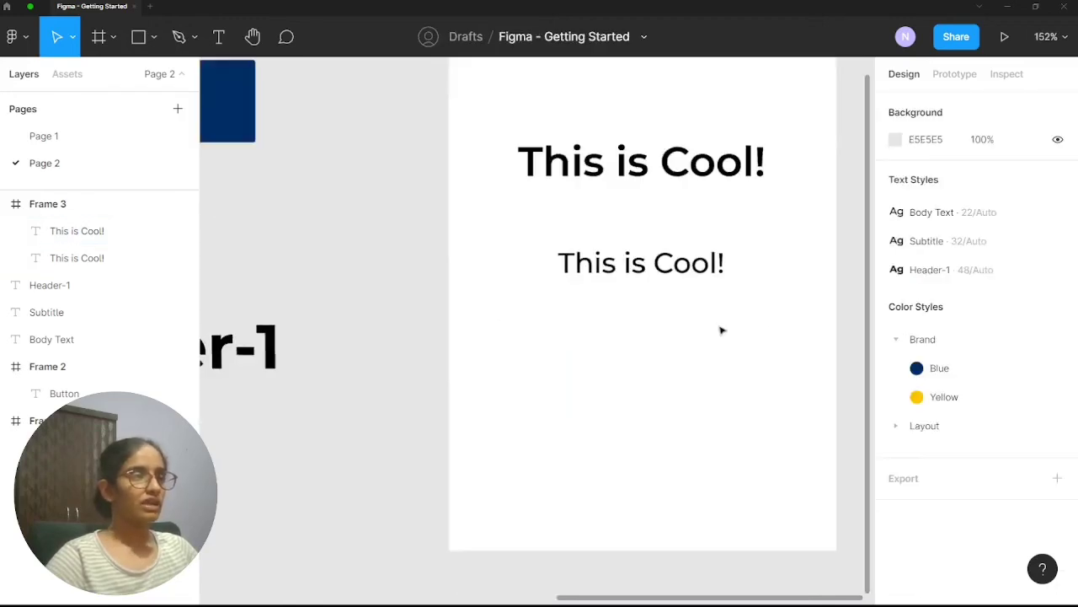
scroll(544, 272, "down", 2)
scroll(590, 286, "right", 3)
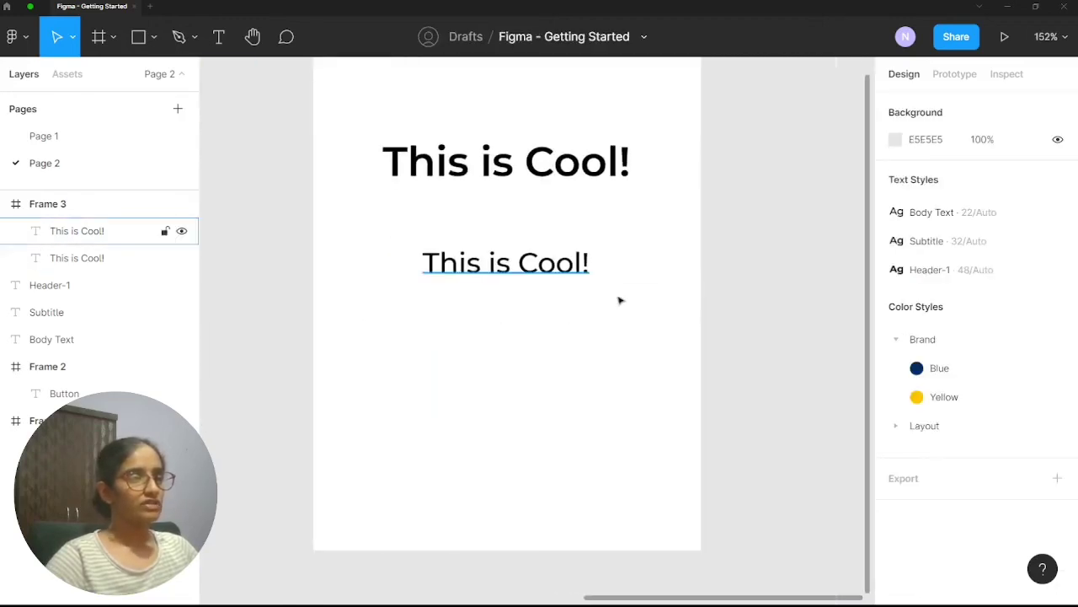
key("r")
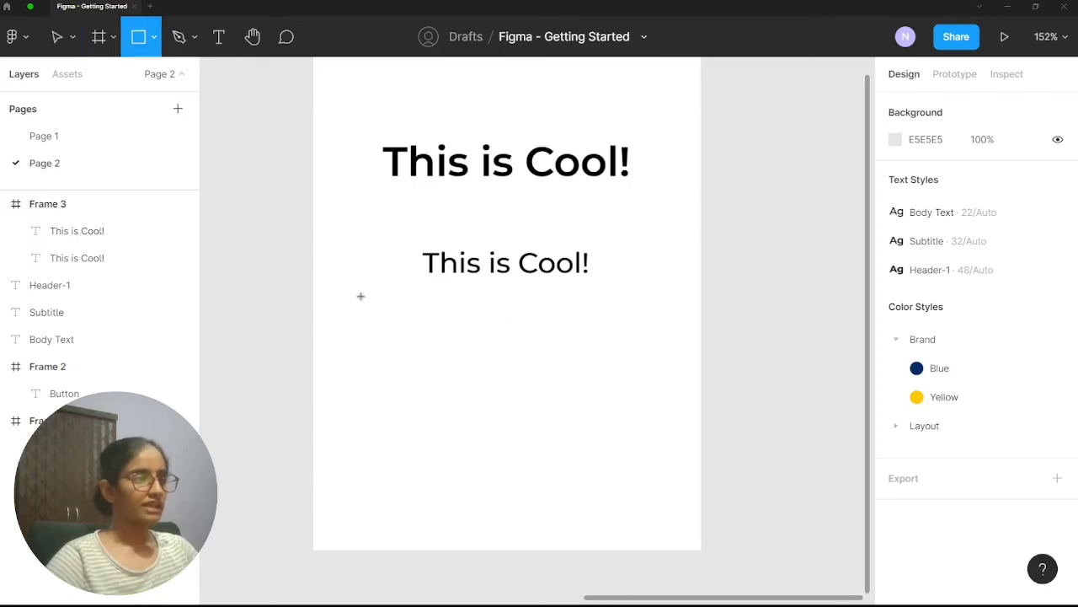
mouse_move(361, 295)
left_mouse_down()
mouse_move(667, 368)
mouse_move(659, 364)
left_mouse_up()
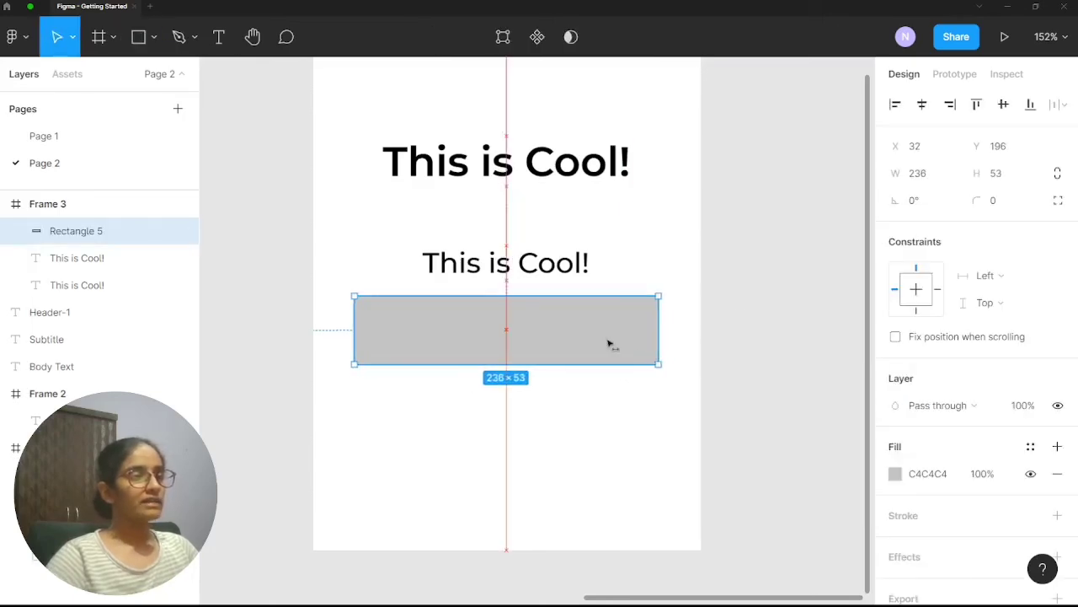
left_click_drag(545, 320, 544, 330)
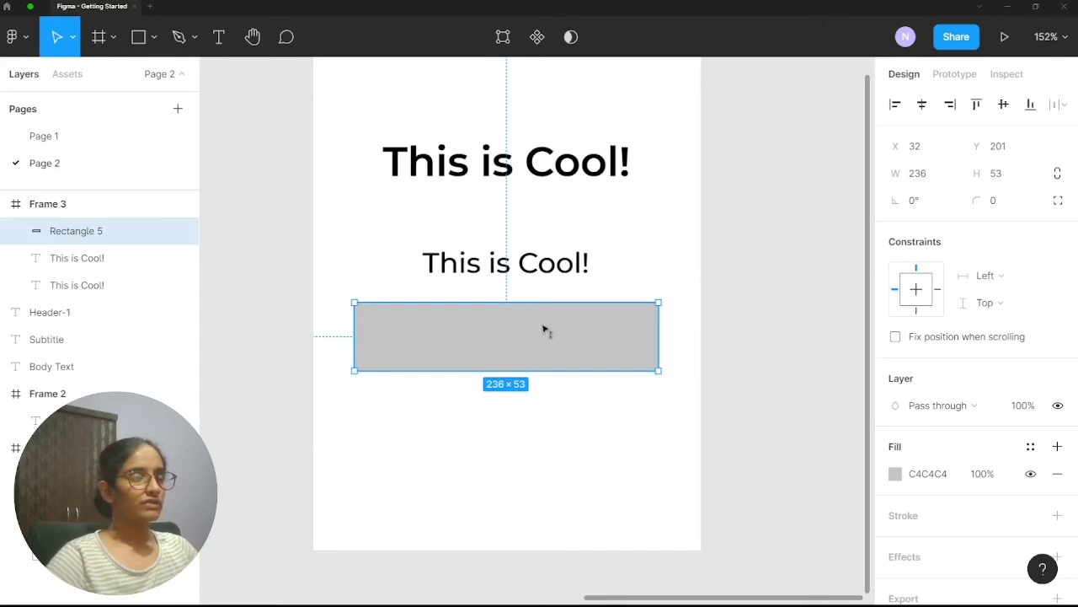
Set the new rectangle's corner radius to 2
left_click(1017, 204)
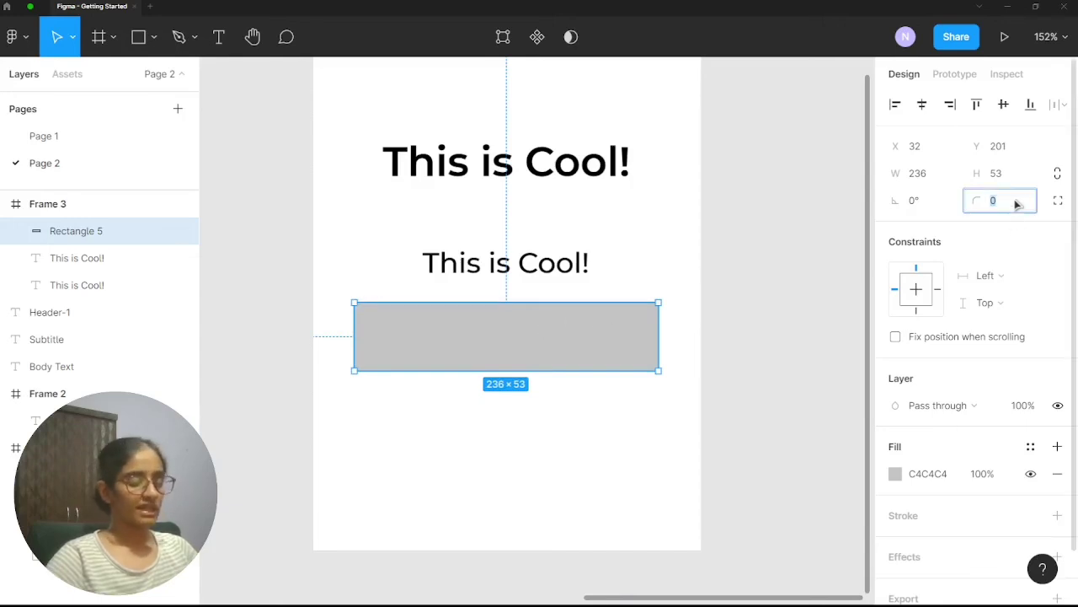
left_click(800, 173)
scroll(702, 252, "left", 2)
left_click(549, 322)
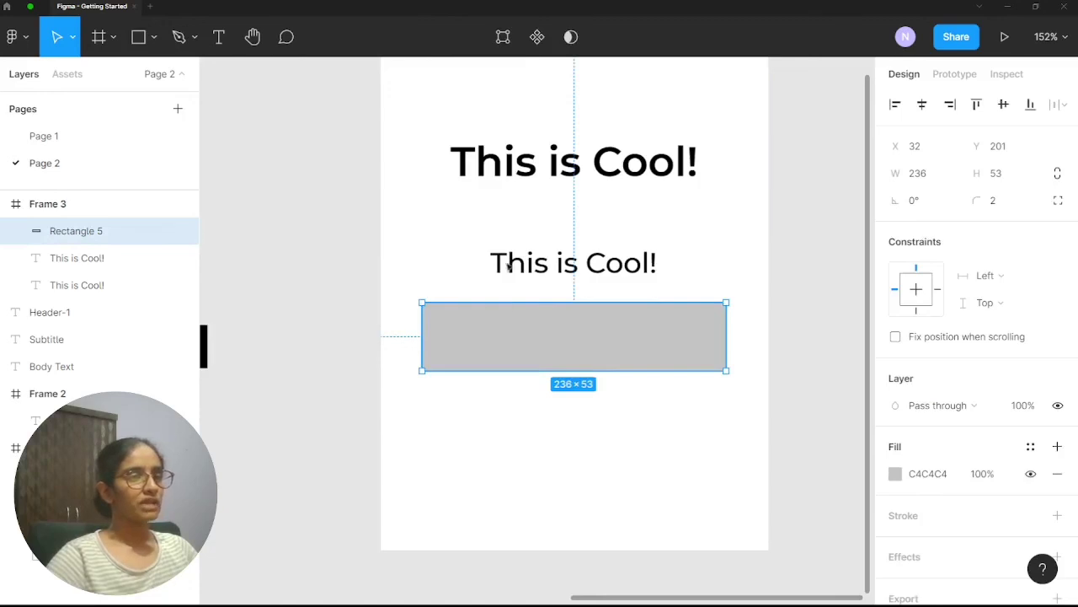
Add a drop shadow effect to the grey rectangle in Frame 3
scroll(619, 388, "down", 2)
scroll(618, 389, "up", 2)
scroll(618, 389, "up", 3)
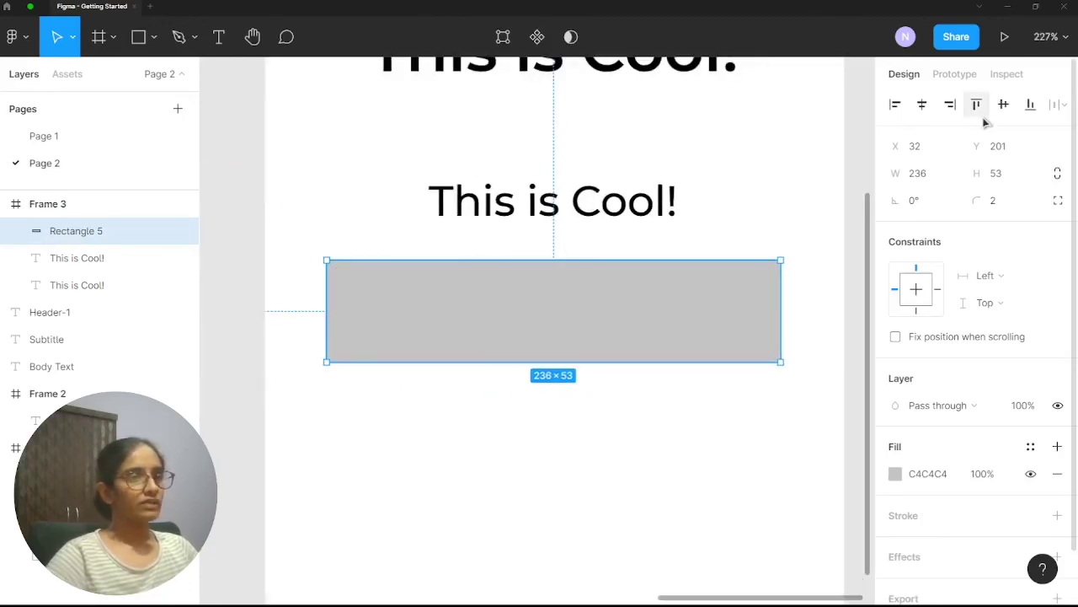
scroll(978, 118, "down", 1)
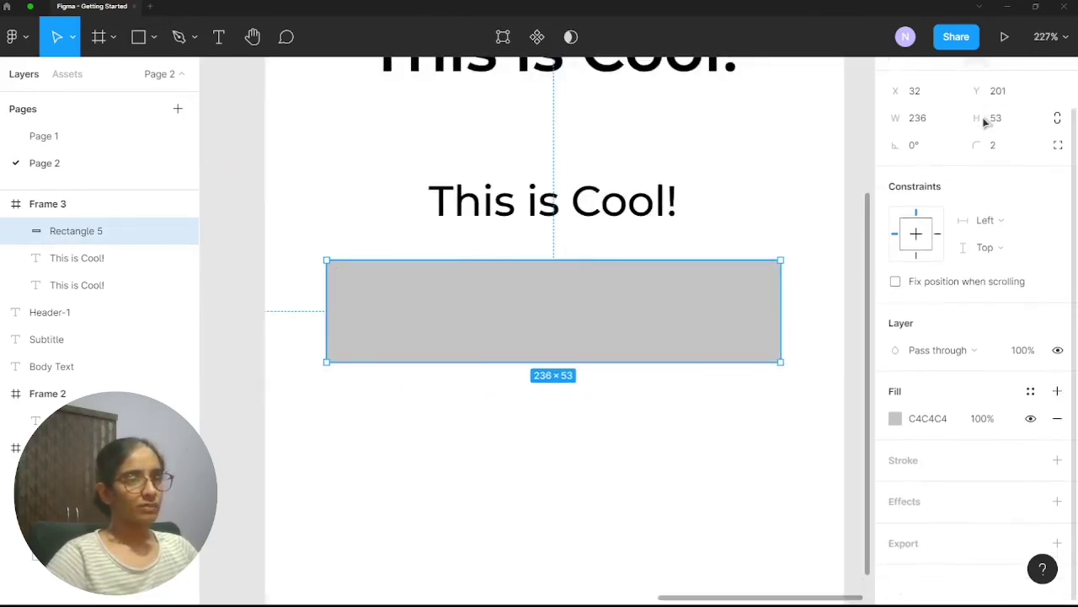
left_click(904, 498)
scroll(969, 439, "down", 1)
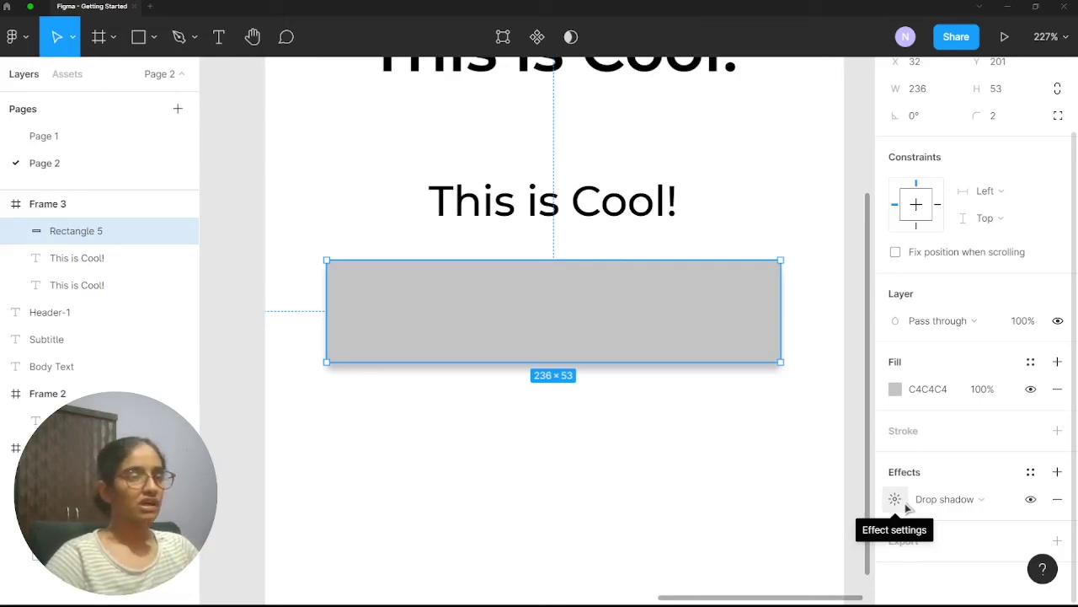
Set the rectangle's drop shadow to a blur of 8 and an opacity of 10%
left_click(897, 498)
left_click(806, 518)
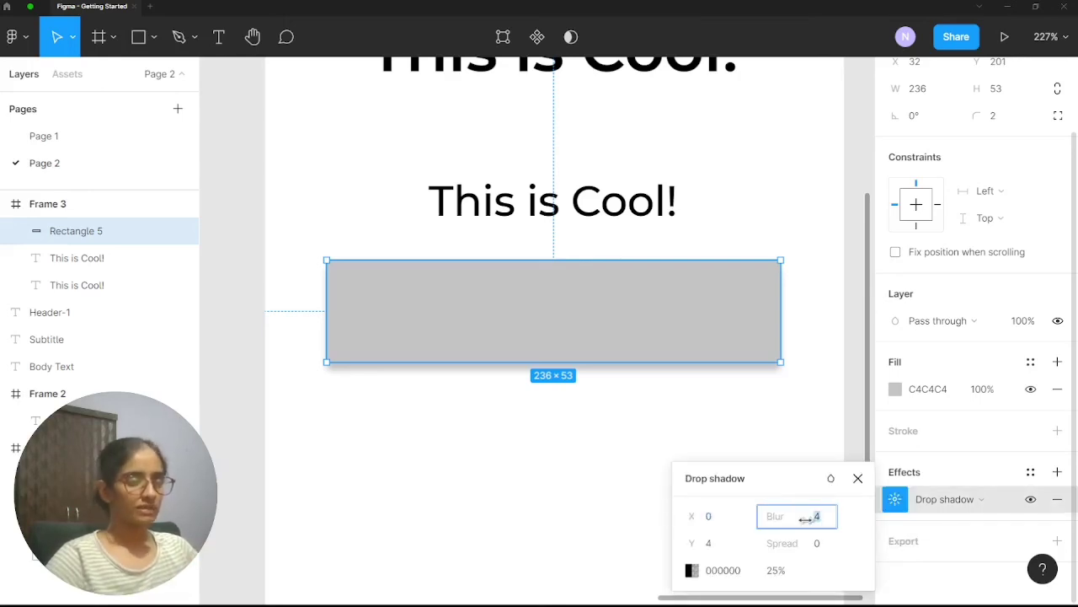
type("8")
key("Return")
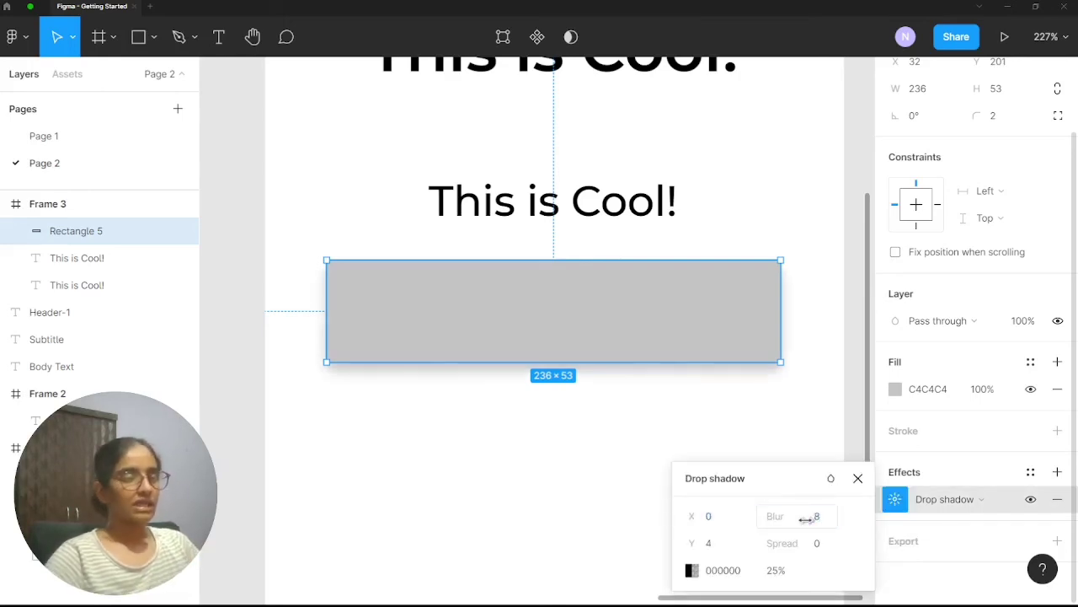
left_click(795, 575)
type("10")
key("Return")
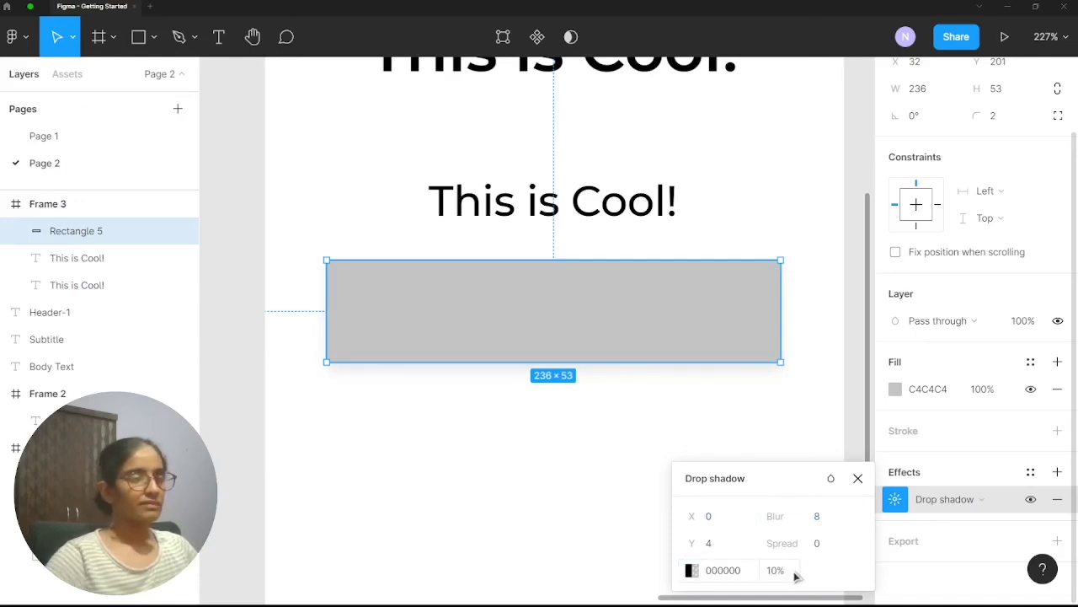
Set the drop shadow's Y offset to 0 and deselect the rectangle
left_click(716, 549)
type("0")
key("Return")
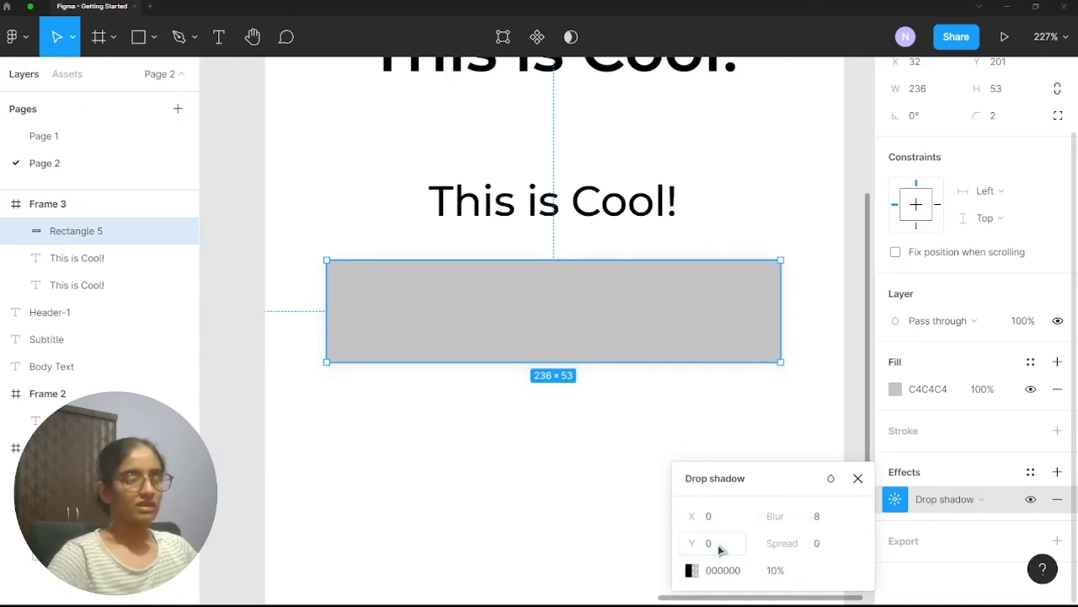
left_click(782, 404)
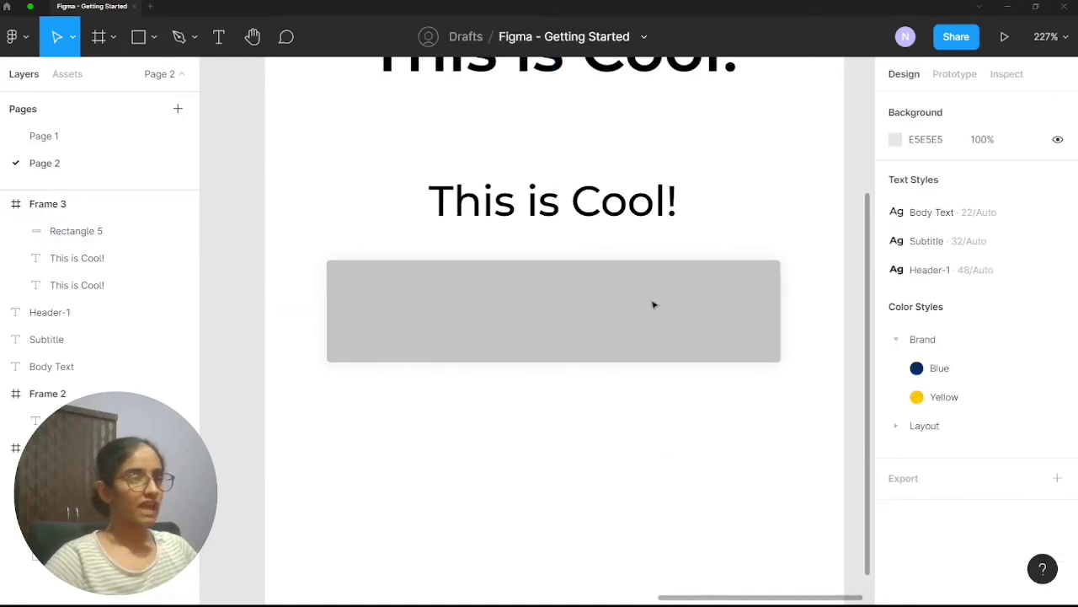
Inspect the rectangle's shadow up close and apply the Layout/Light color style to the rectangle's fill
scroll(780, 352, "up", 10)
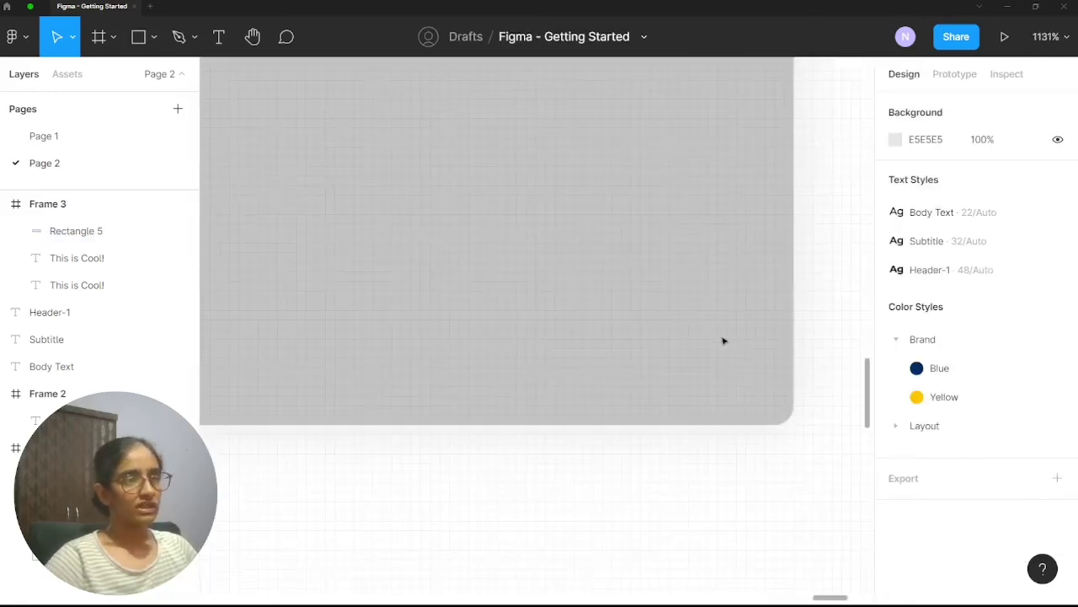
scroll(723, 341, "down", 10)
scroll(727, 337, "left", 5)
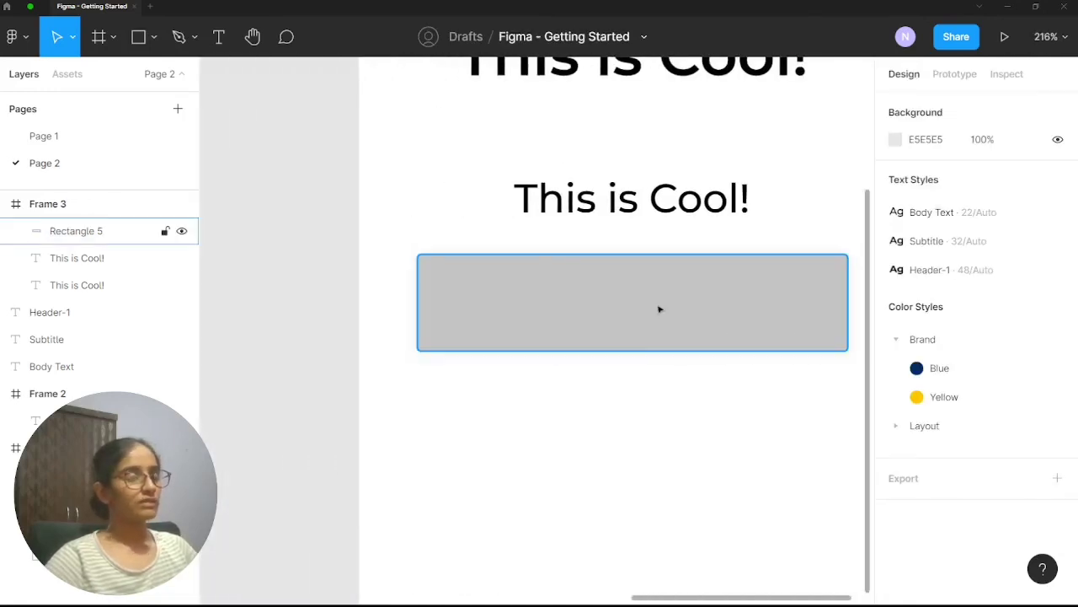
scroll(658, 308, "right", 2)
left_click(629, 280)
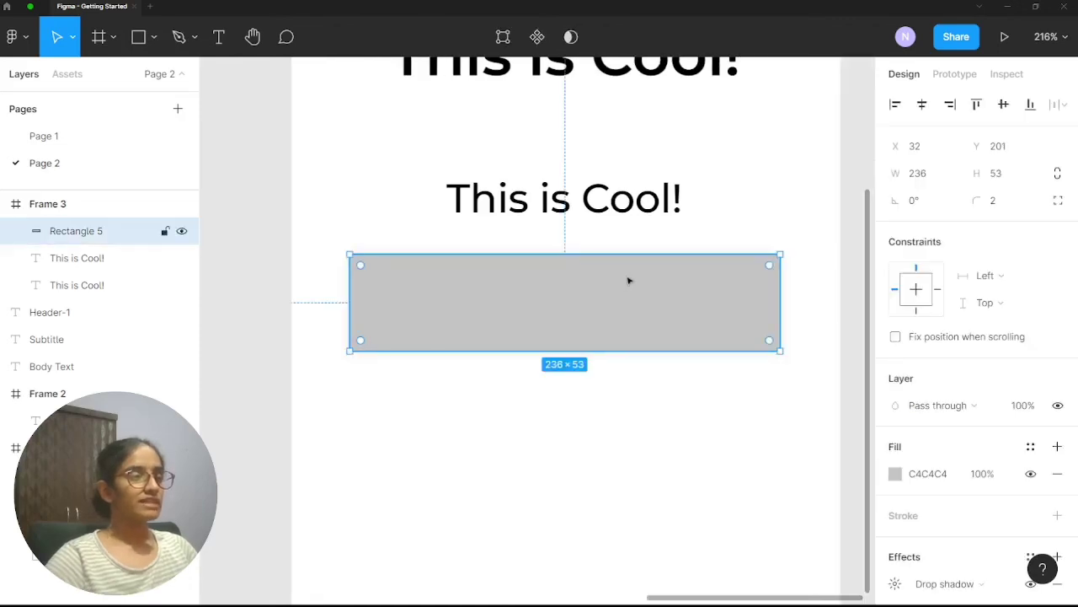
scroll(960, 362, "down", 2)
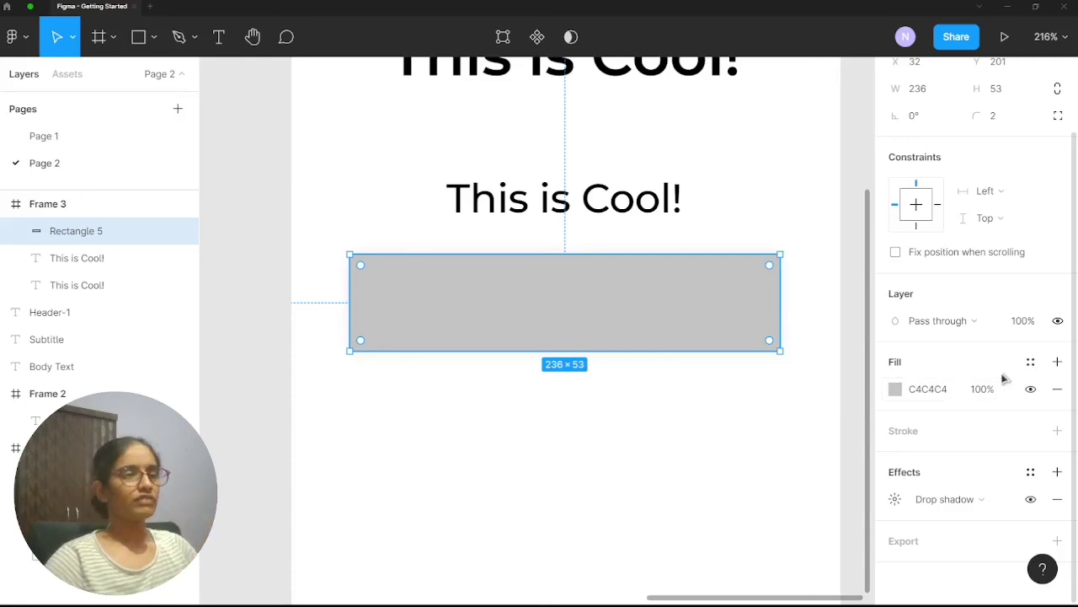
left_click(1033, 364)
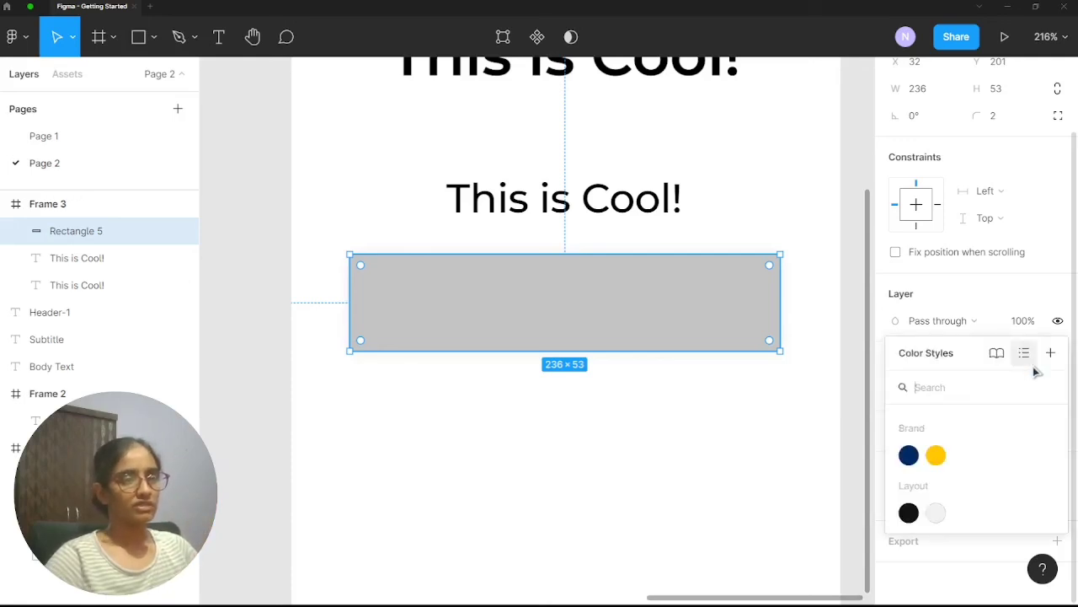
left_click(939, 511)
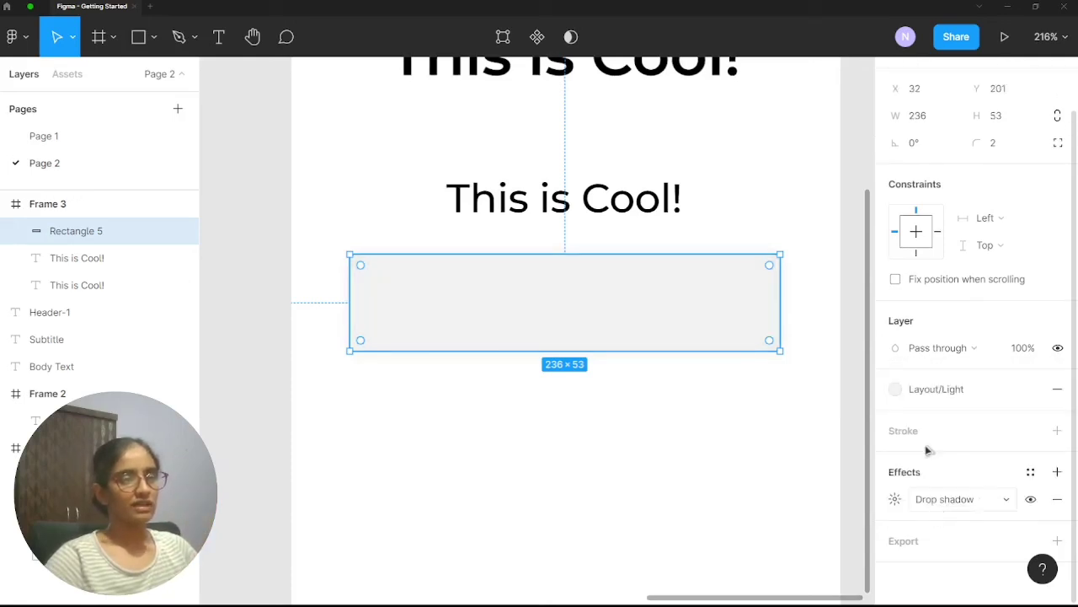
left_click(855, 293)
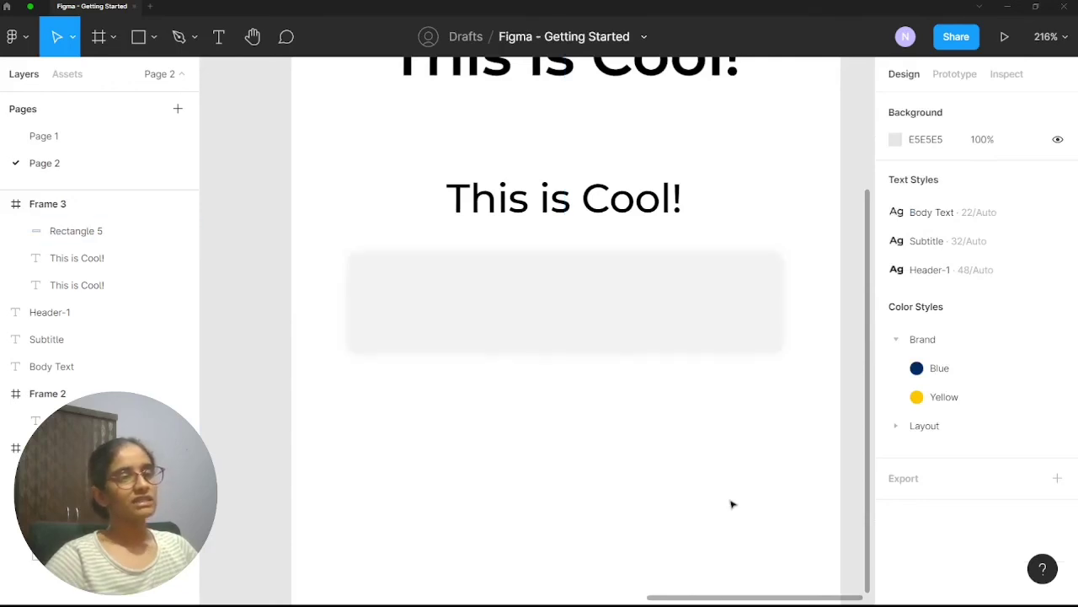
Raise the rectangle's drop shadow opacity to 15% and reselect the rectangle
left_click(683, 342)
scroll(1036, 390, "down", 2)
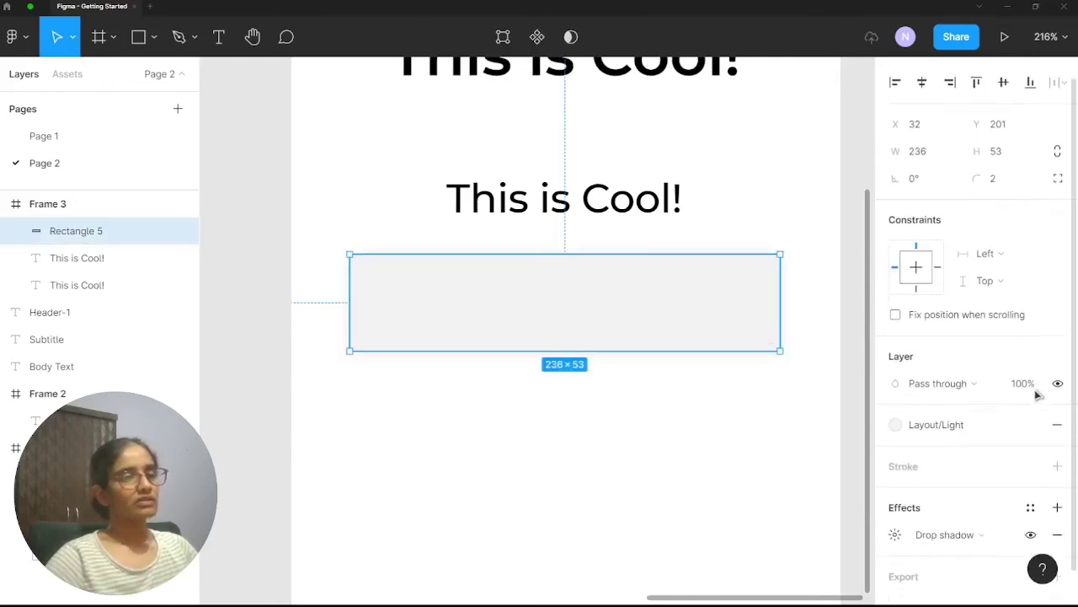
left_click(894, 500)
left_click(786, 572)
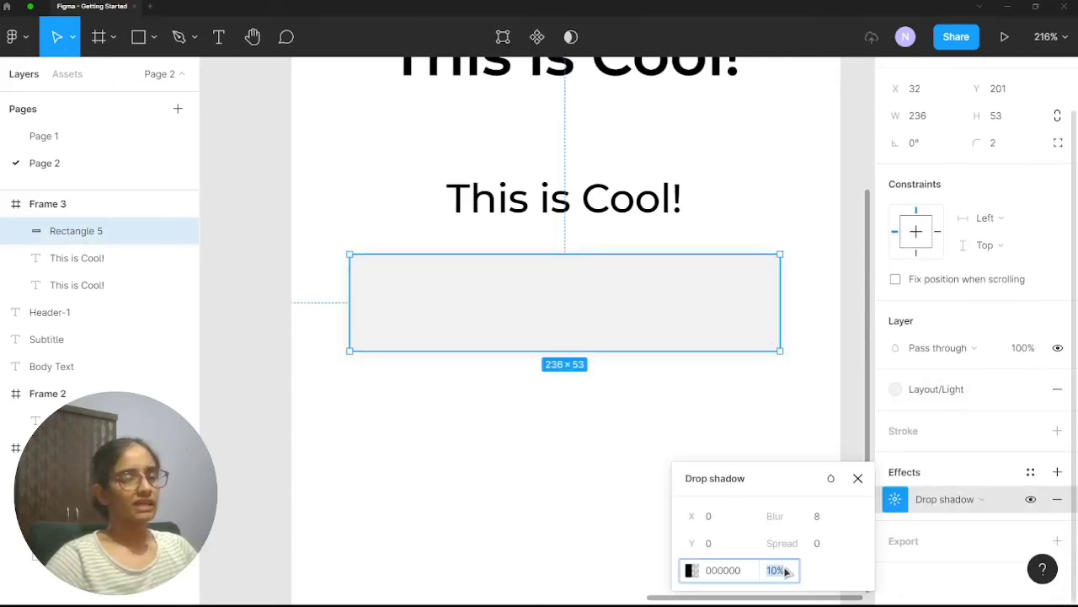
key("Return")
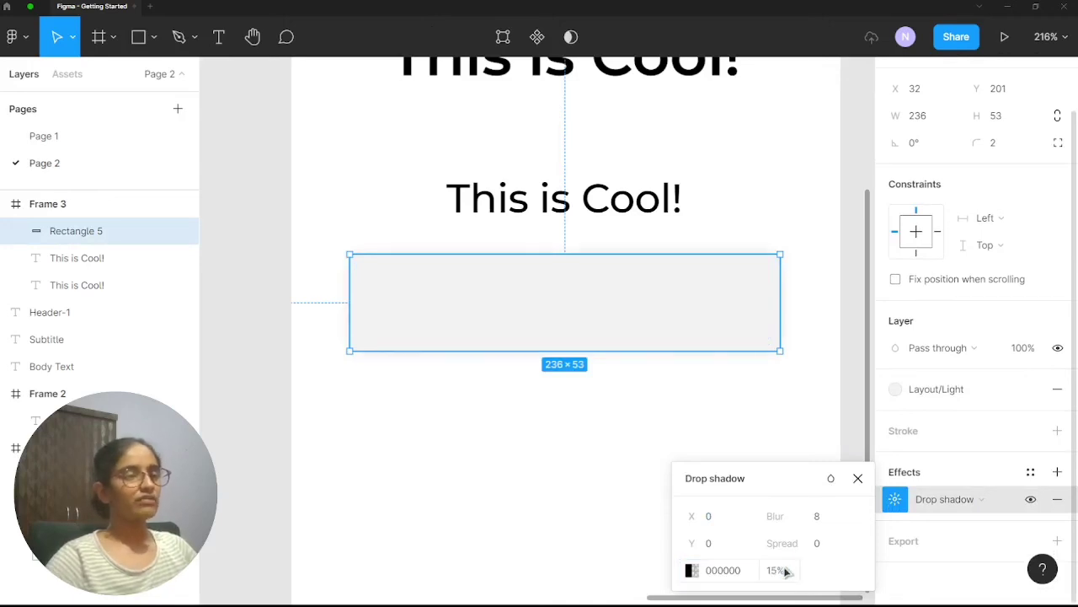
left_click(773, 389)
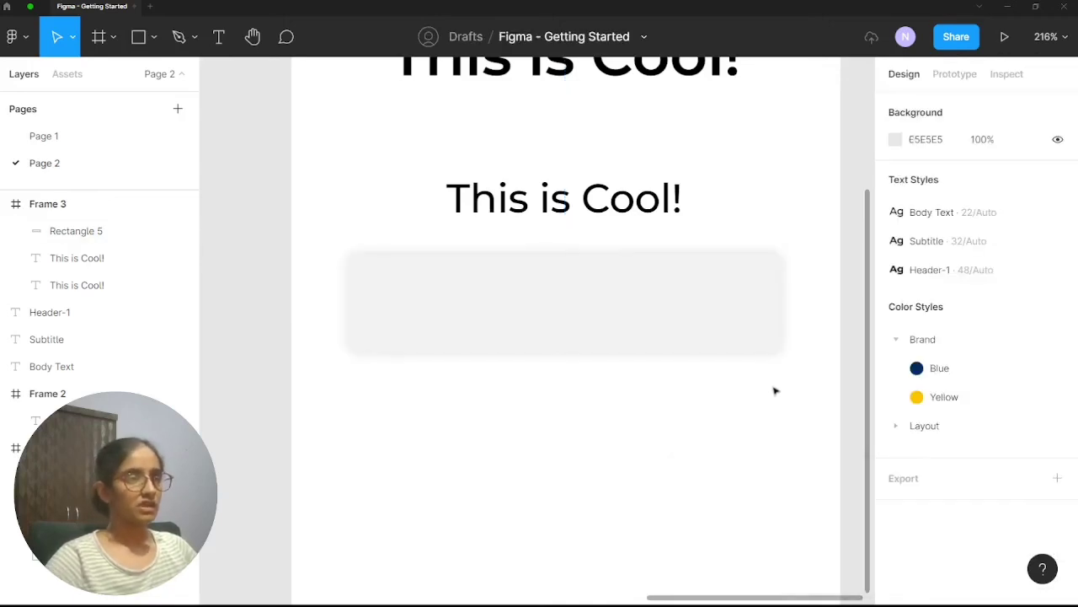
left_click(563, 312)
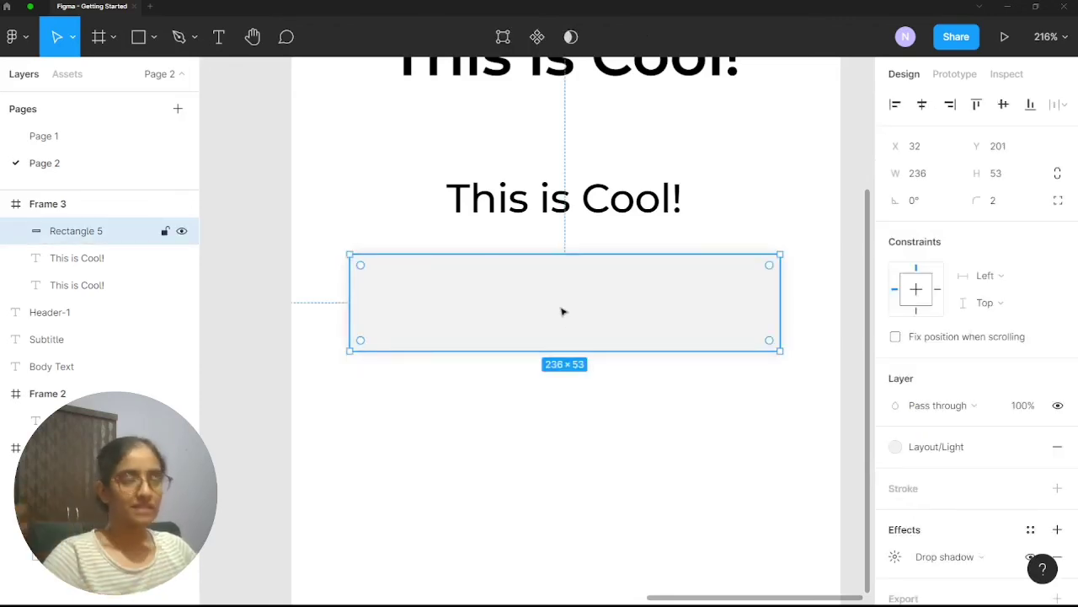
Save the rectangle's drop shadow as a reusable effect style named Elevation-1 and collapse the Brand group in the color styles list
scroll(965, 212, "down", 3)
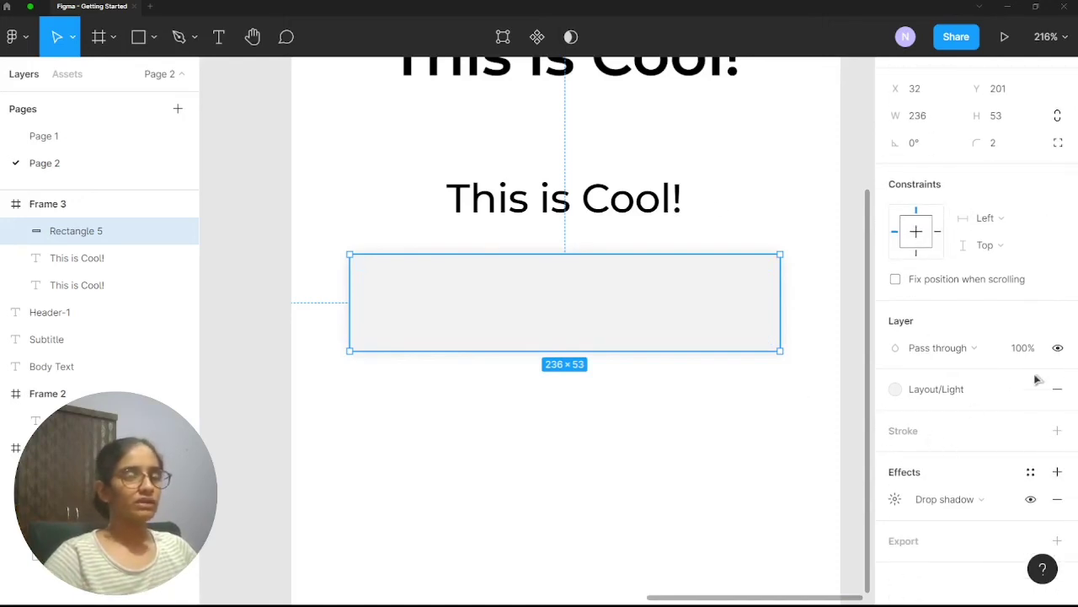
left_click(1032, 475)
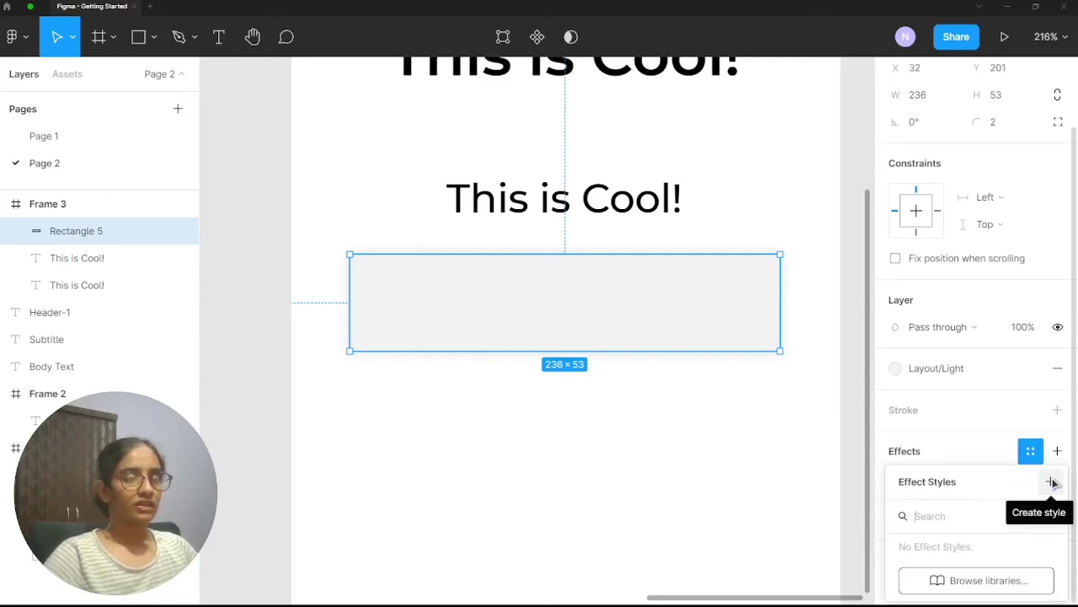
left_click(1052, 482)
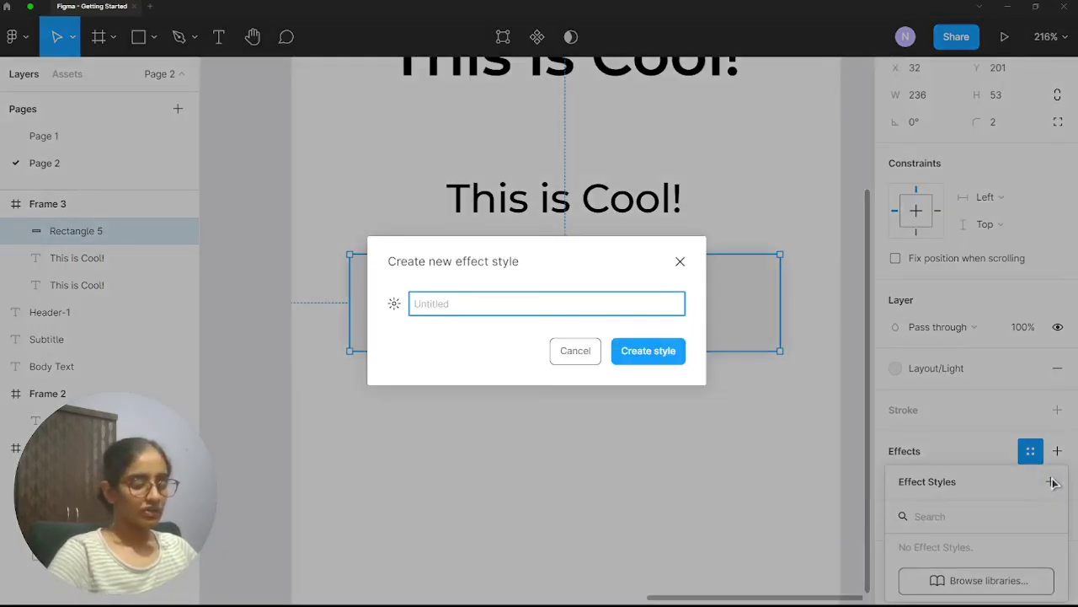
type("Elevation-1")
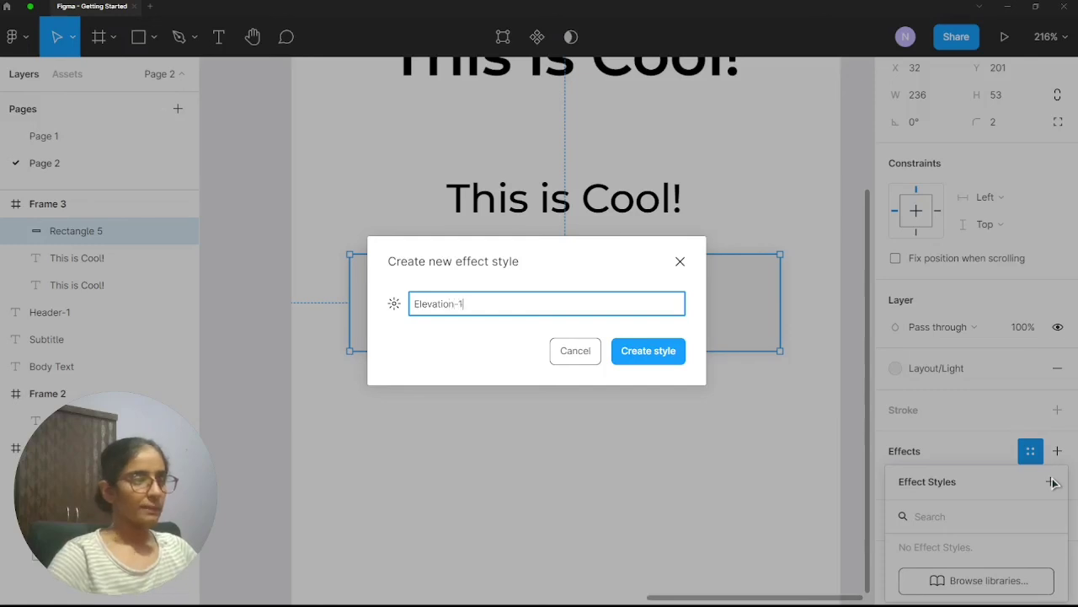
key("Return")
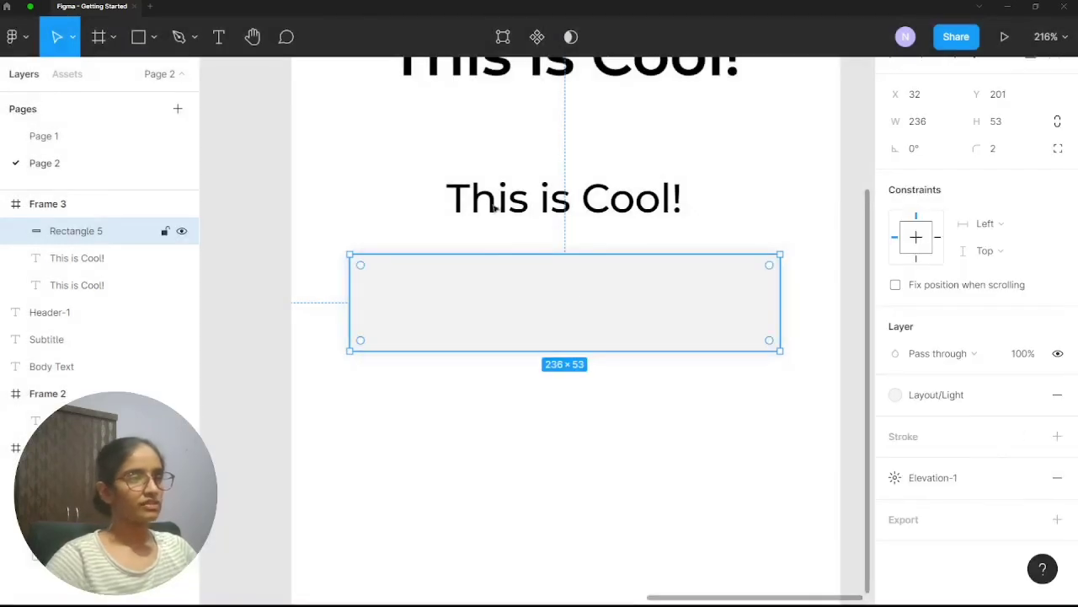
scroll(727, 366, "down", 5)
left_click(630, 235)
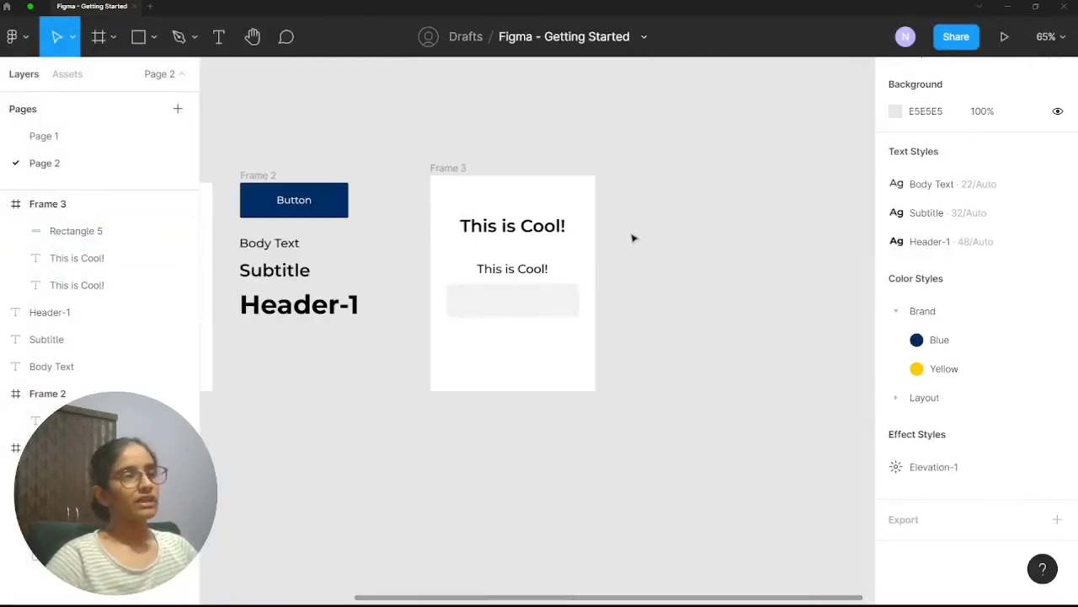
left_click(897, 312)
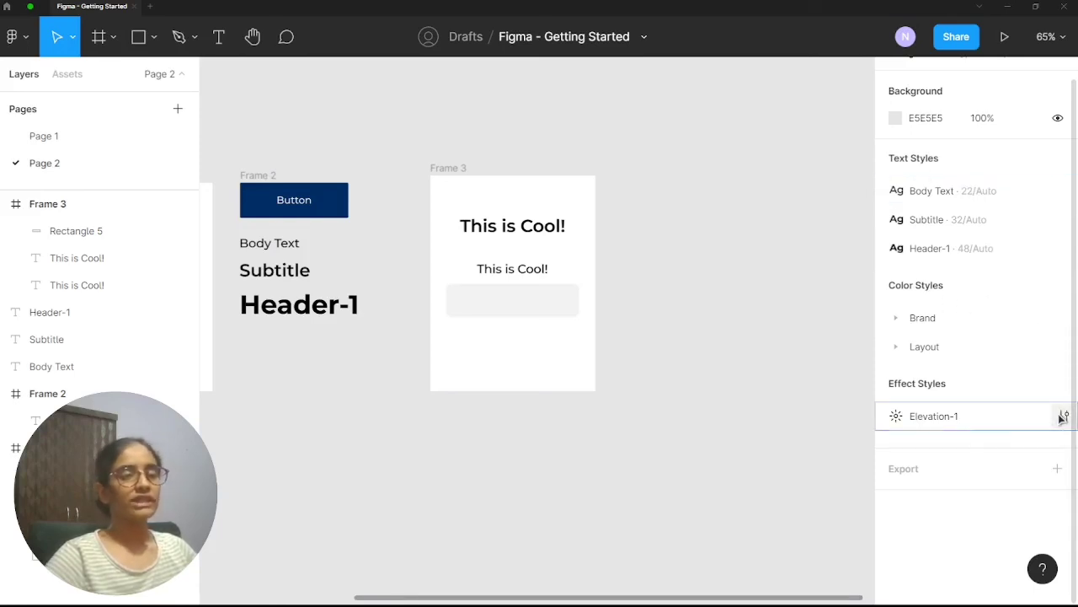
Draw a rectangle about 84 × 79 in Frame 3, just below the left part of the shadowed rectangle
scroll(509, 307, "up", 4)
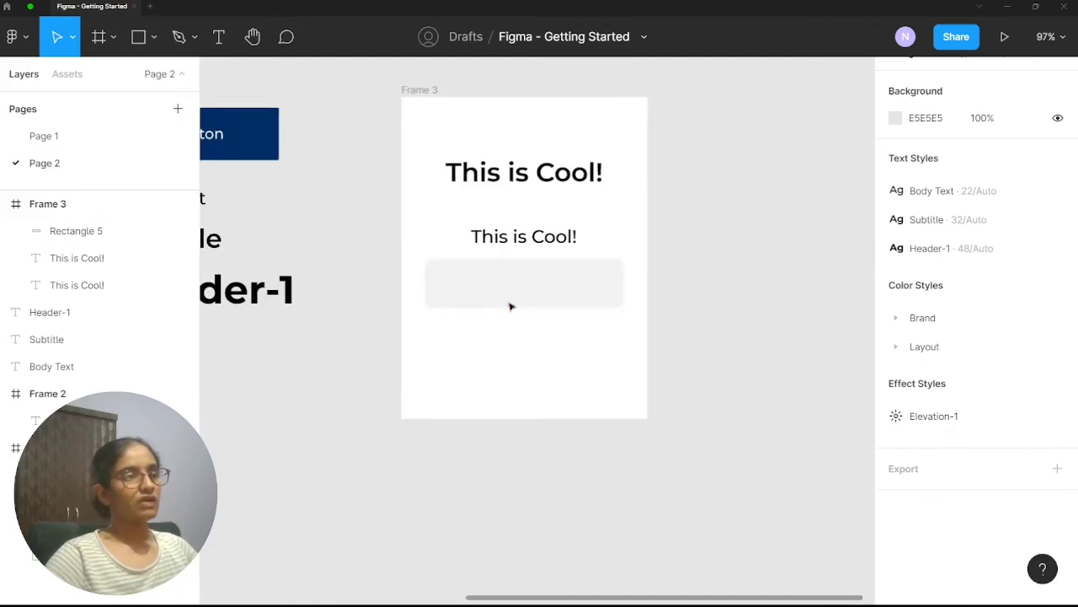
key("r")
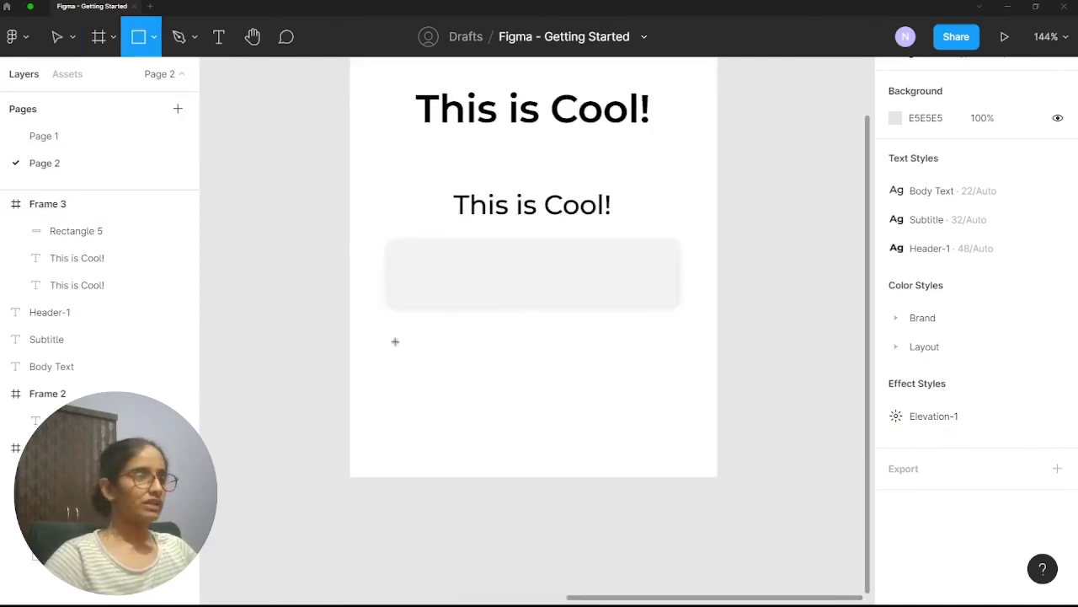
left_click_drag(395, 342, 498, 438)
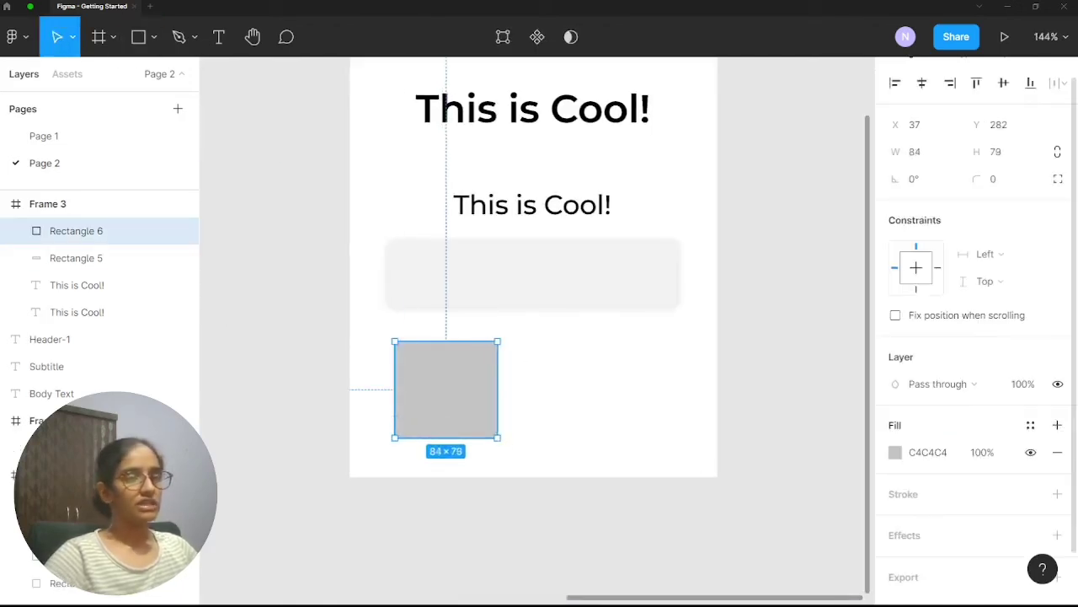
Apply the Brand/Yellow color style to the new rectangle and move it to about X 32, Y 276, left-aligned with the rectangle above
left_click(1030, 424)
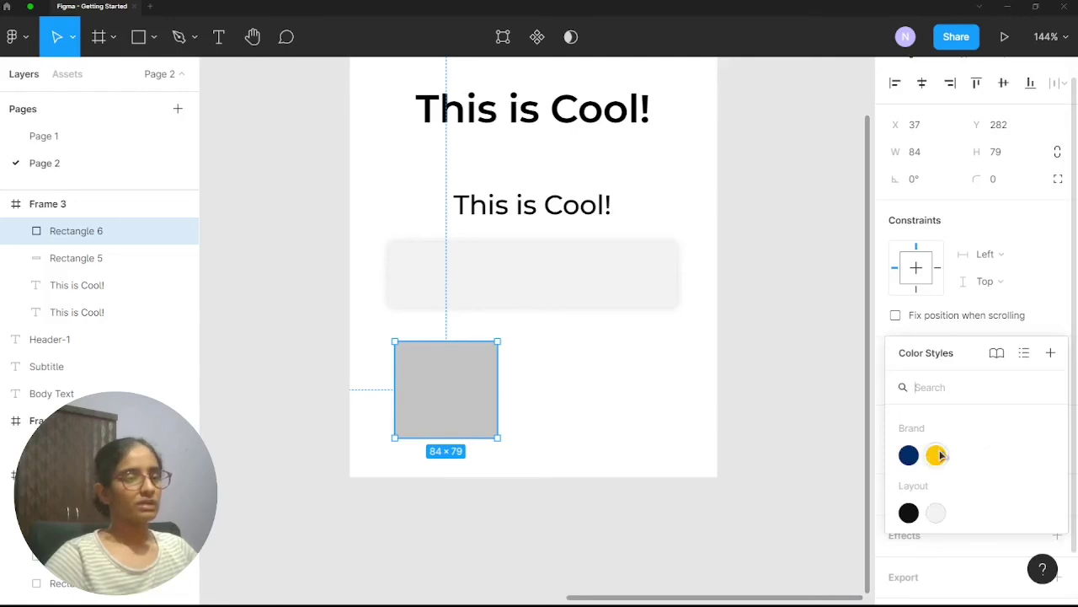
left_click(937, 455)
left_click_drag(457, 366, 455, 369)
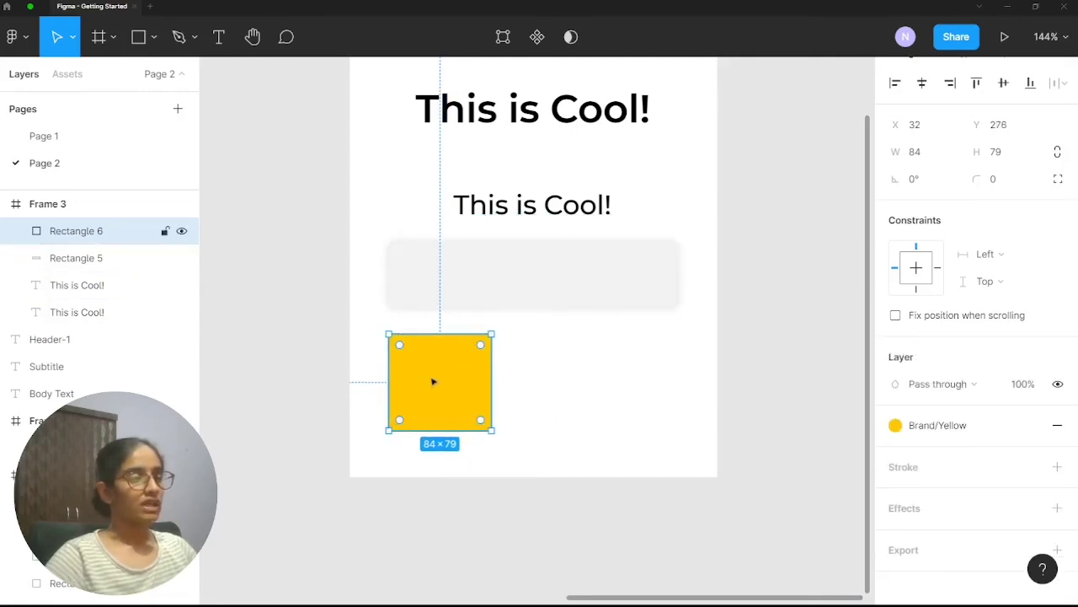
Apply the Elevation-1 effect style to the yellow rectangle, deselect it and inspect its shadow up close
scroll(868, 312, "down", 2)
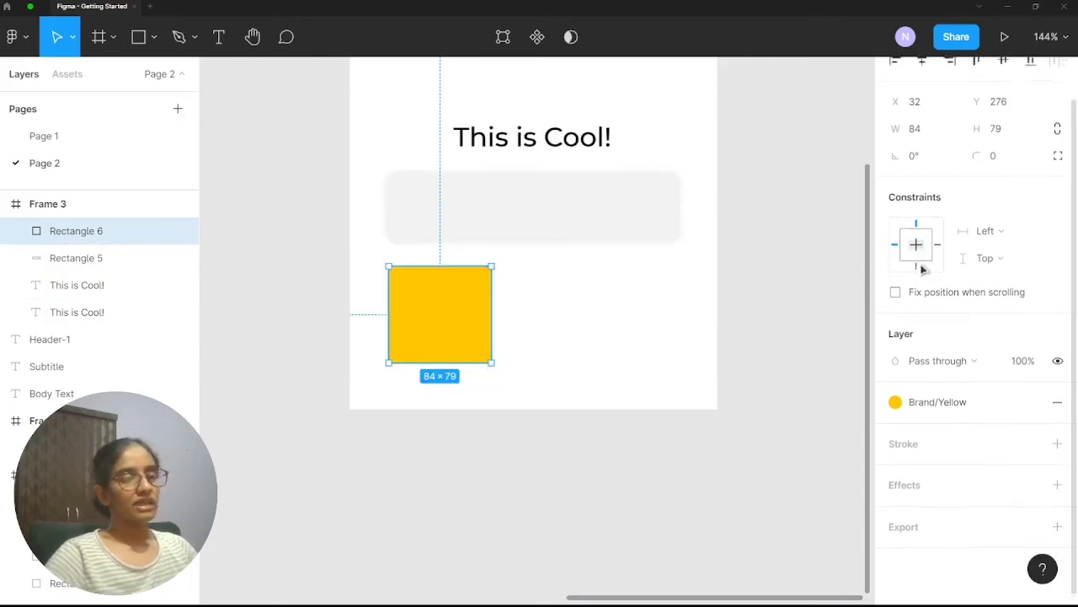
scroll(952, 337, "down", 1)
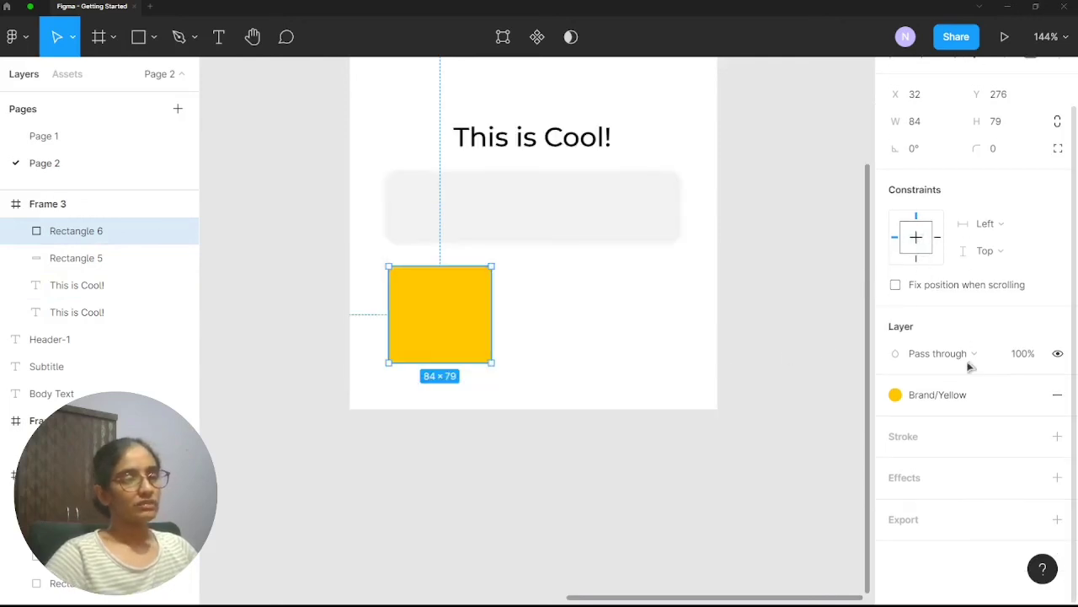
left_click(1030, 479)
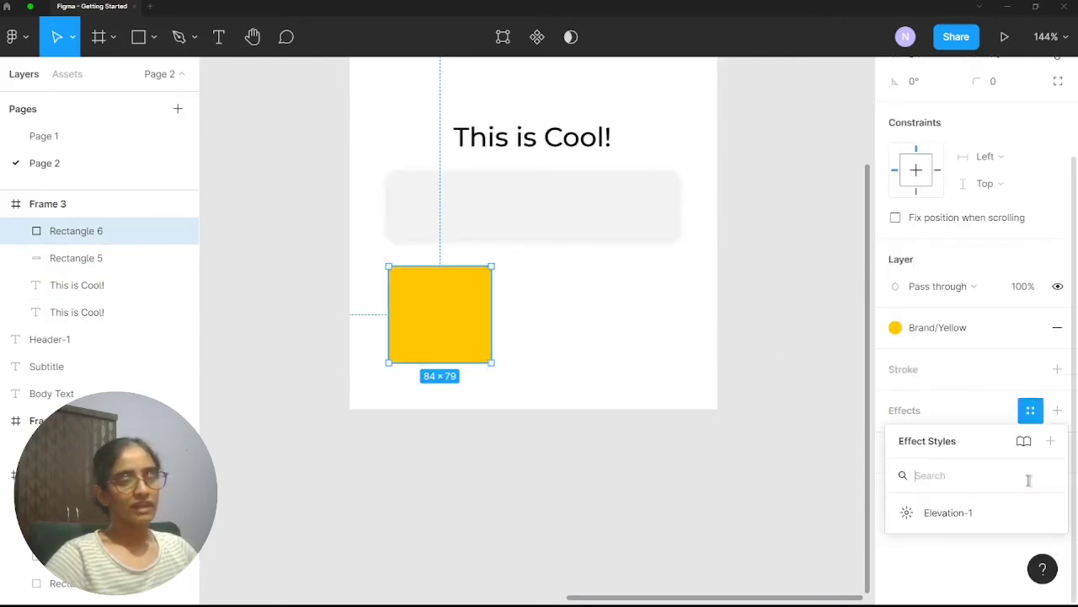
left_click(959, 515)
left_click(706, 457)
scroll(507, 359, "up", 5)
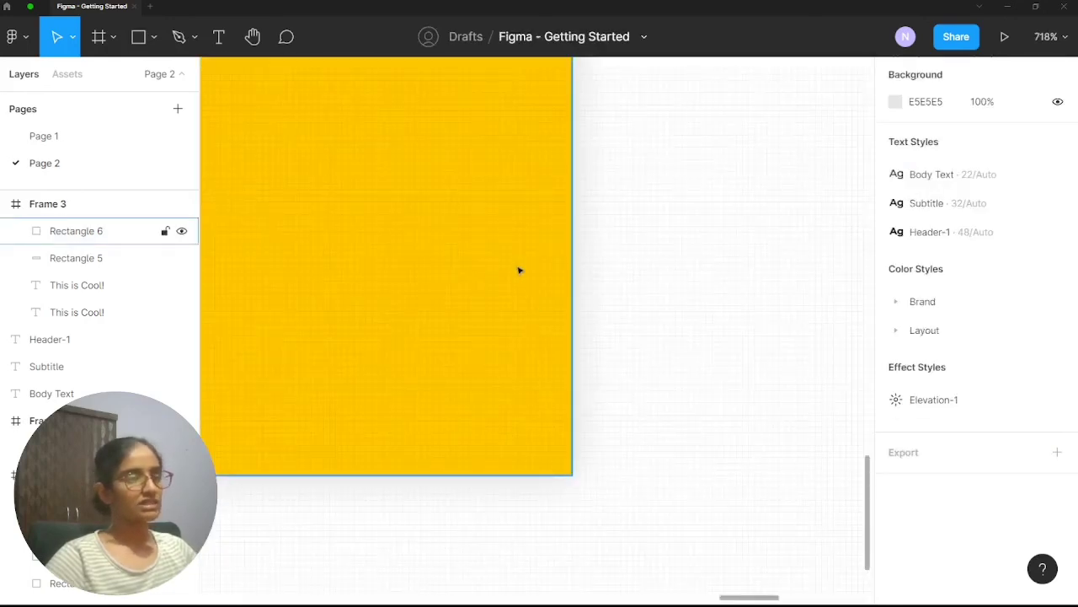
scroll(519, 270, "down", 8)
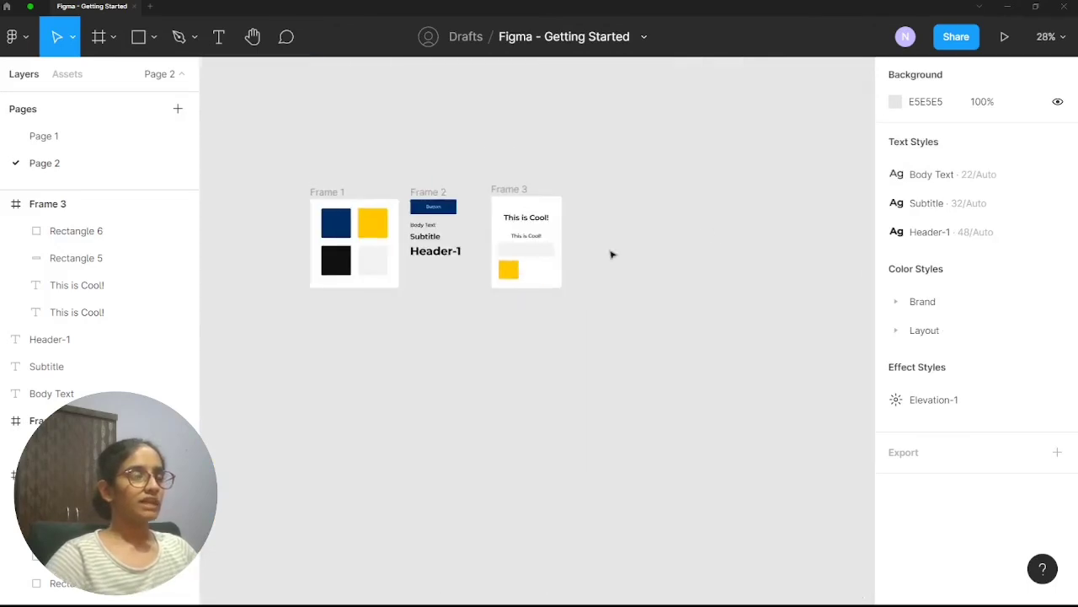
scroll(611, 254, "left", 2)
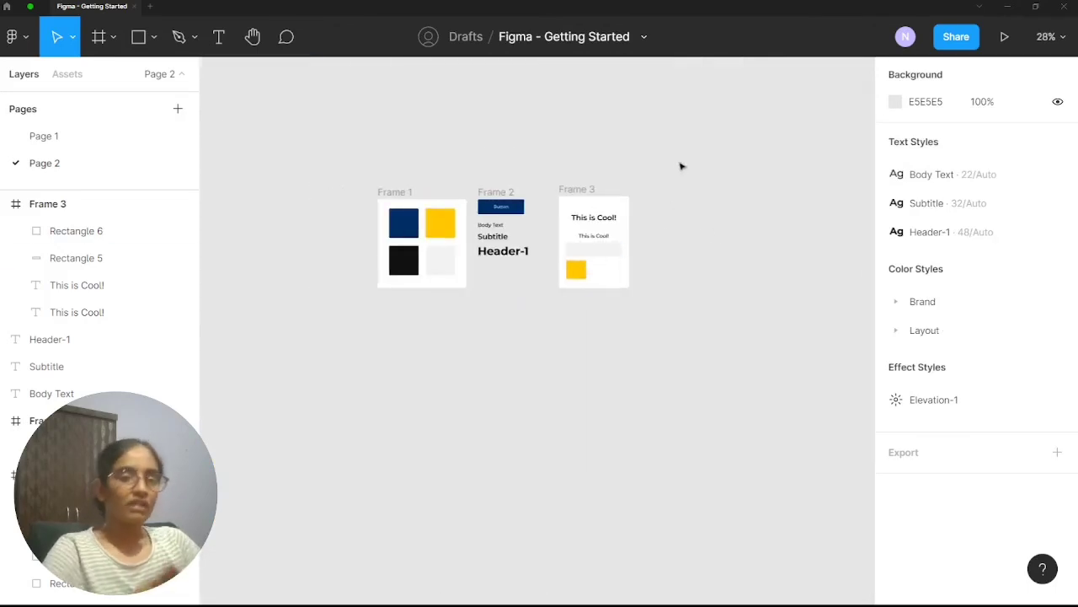